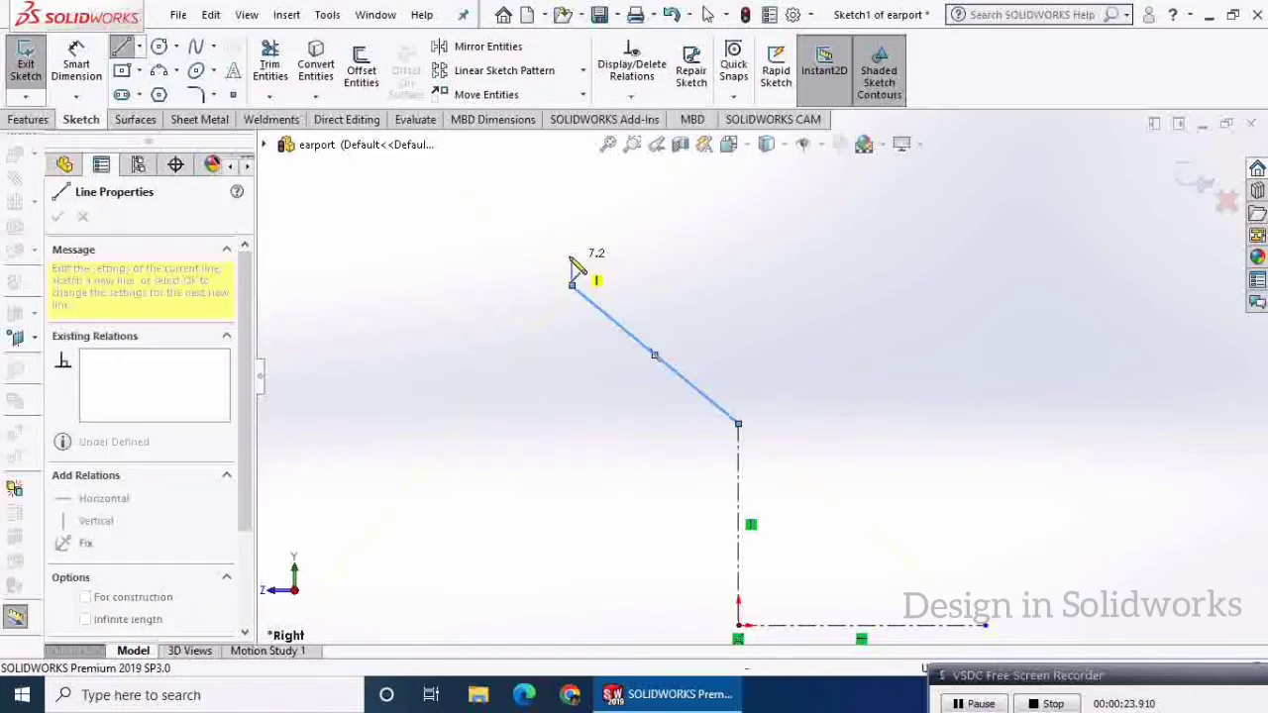
Step: Sketch the inner short vertical line and an inner slanted line ending just above the top of the vertical centerline
left_click(603, 286)
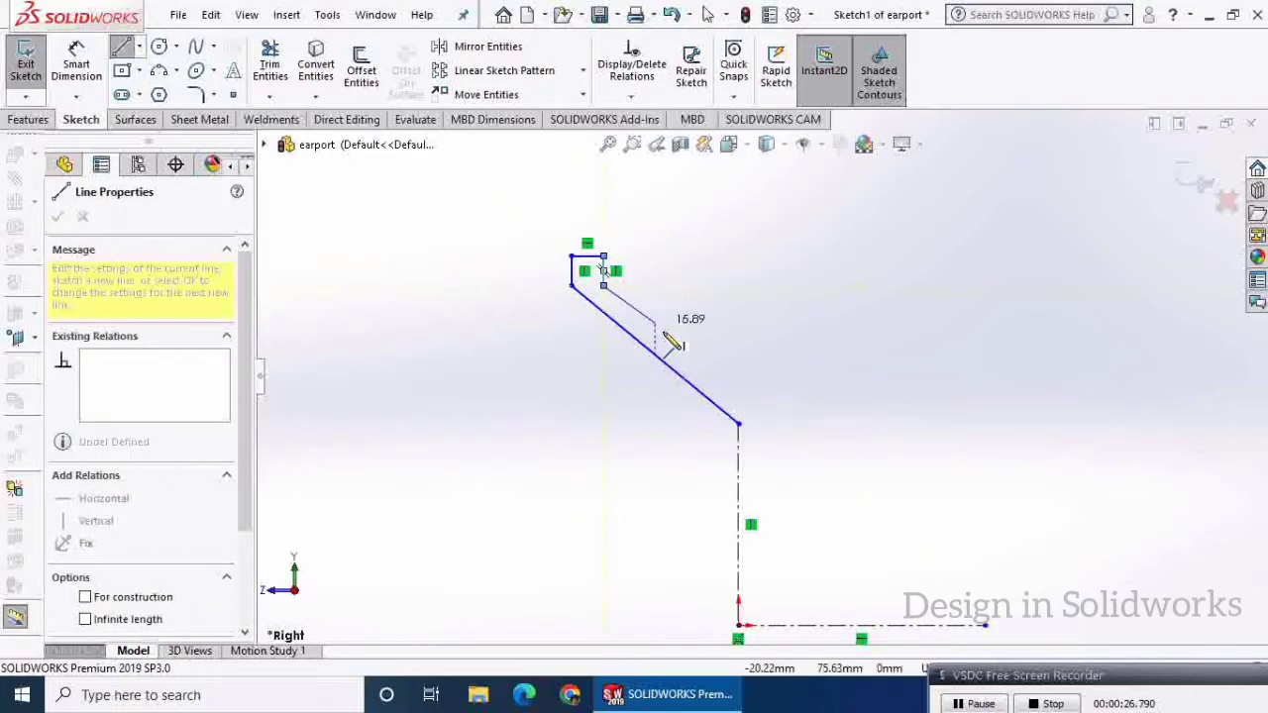
right_click(749, 363)
left_click(779, 376)
Step: Delete the parallel relation between the two slanted lines and constrain their lower endpoints to be vertically aligned
right_click(686, 347)
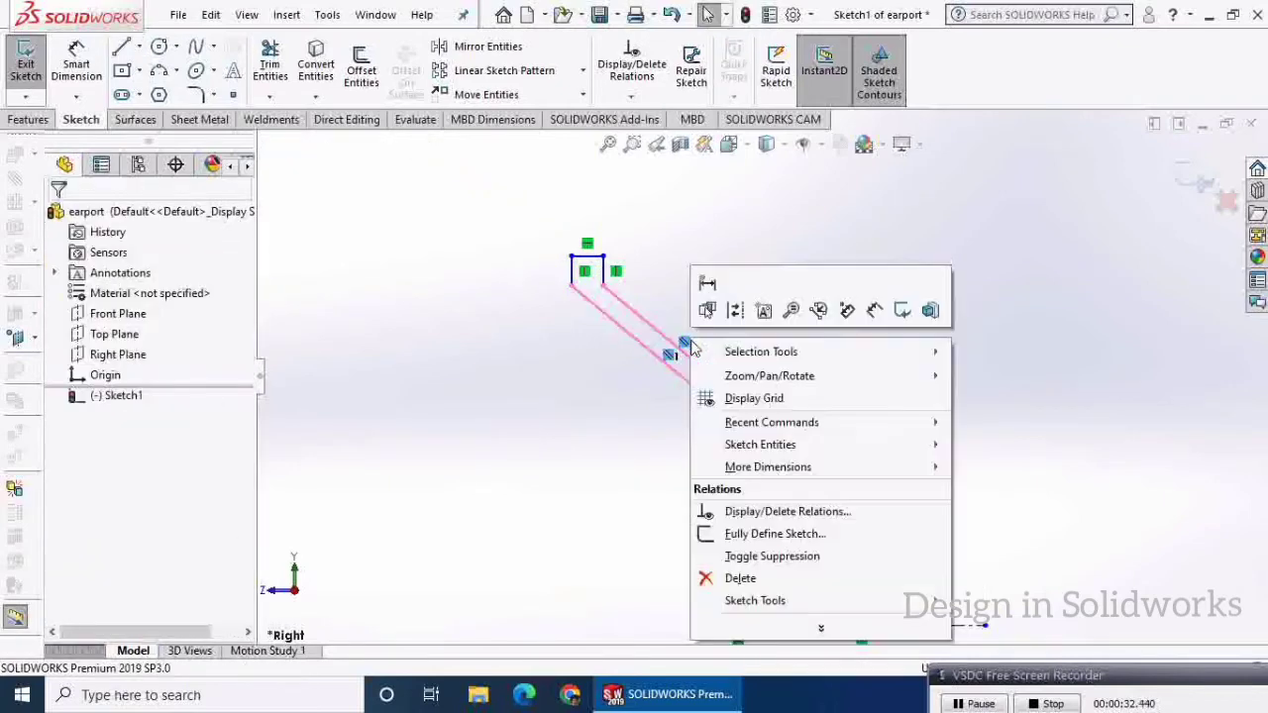
left_click(738, 577)
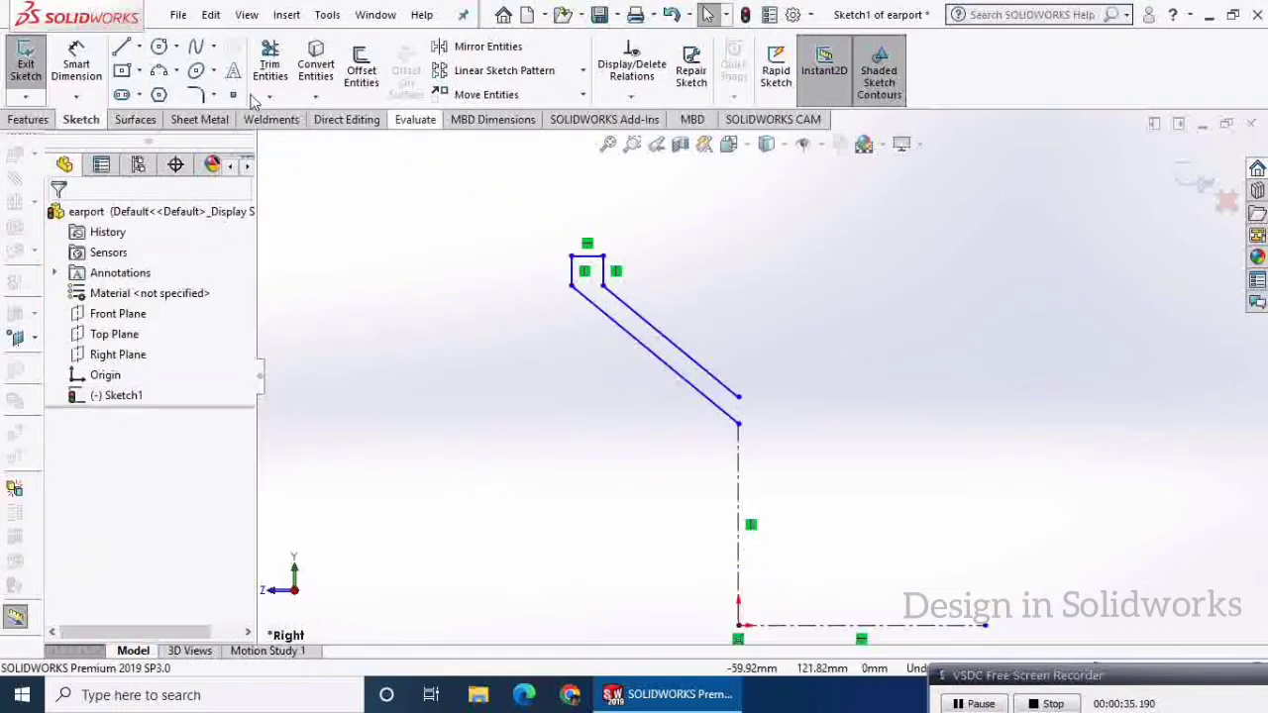
left_click(738, 423)
left_click(738, 397, "ctrl")
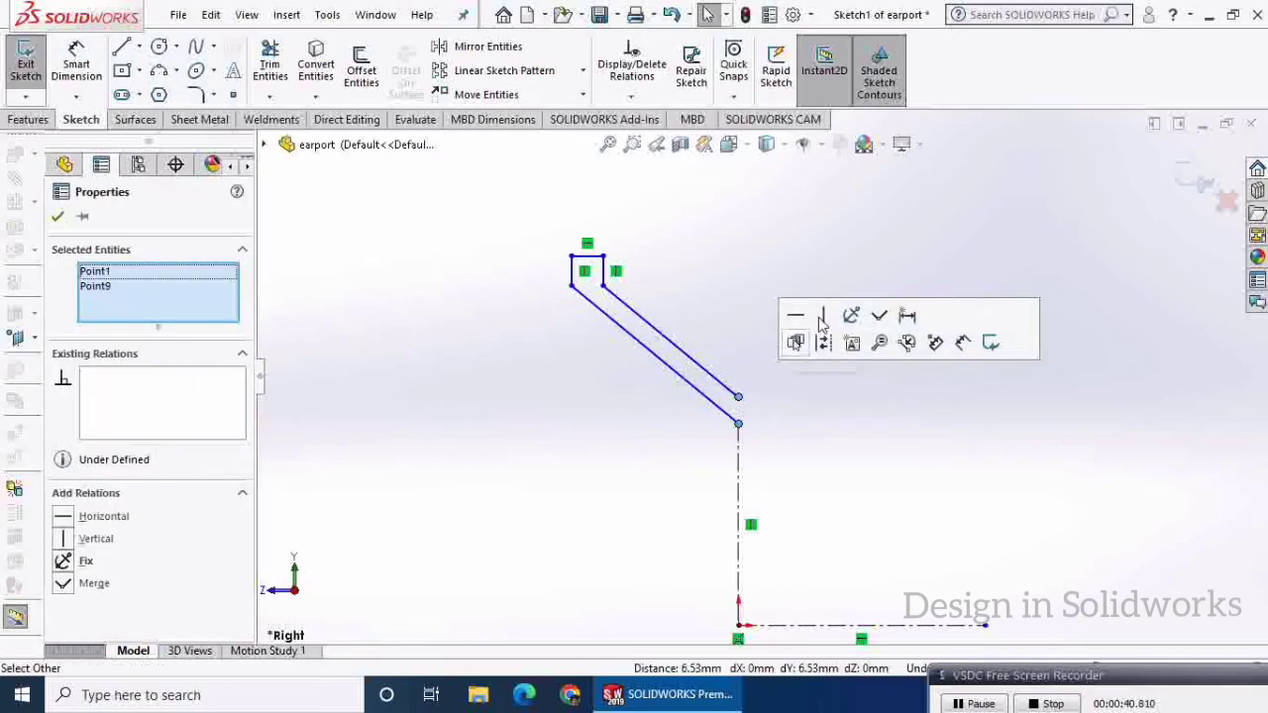
left_click(59, 216)
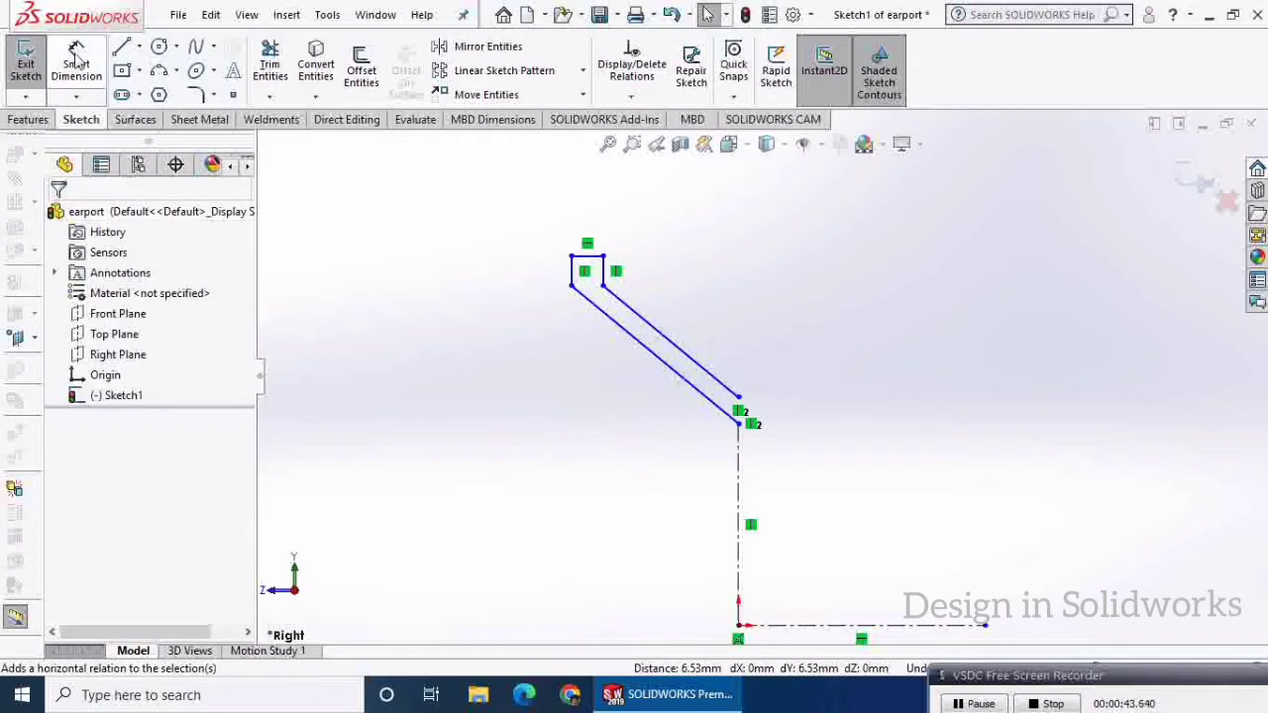
Step: Dimension the profile's overall height from the origin to its short top edge as 9.5 mm
left_click(76, 61)
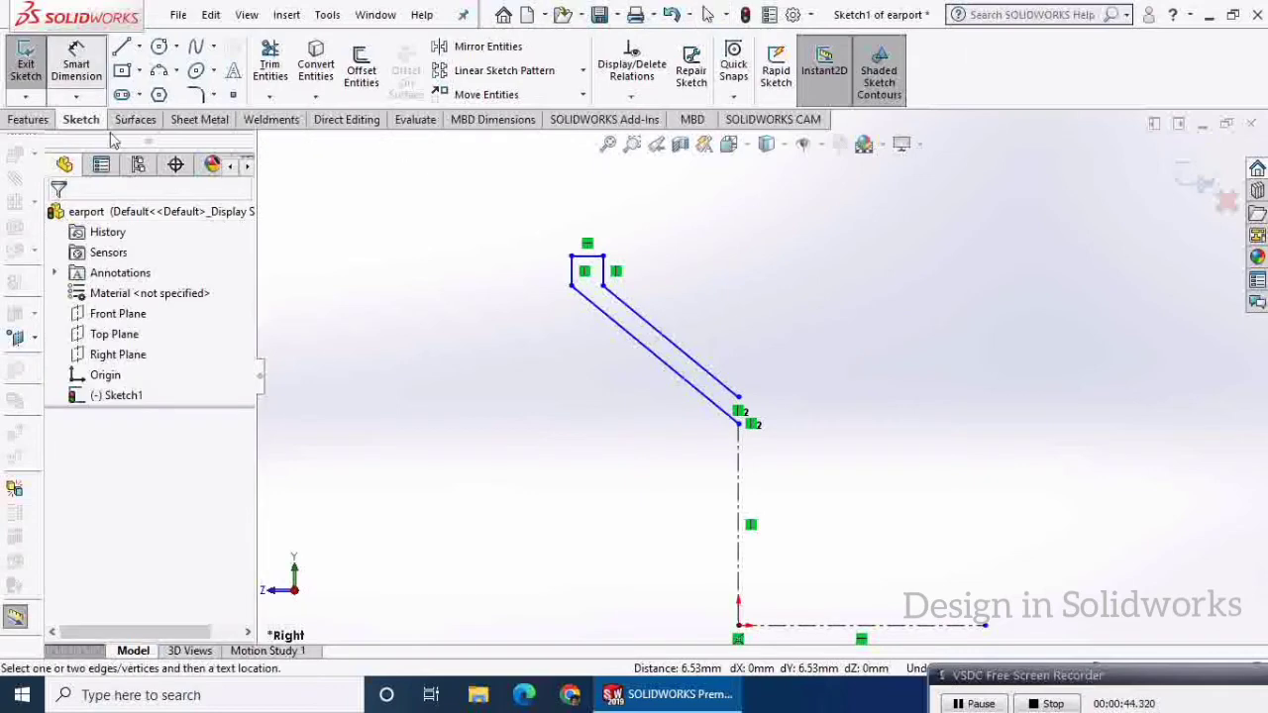
left_click(590, 258)
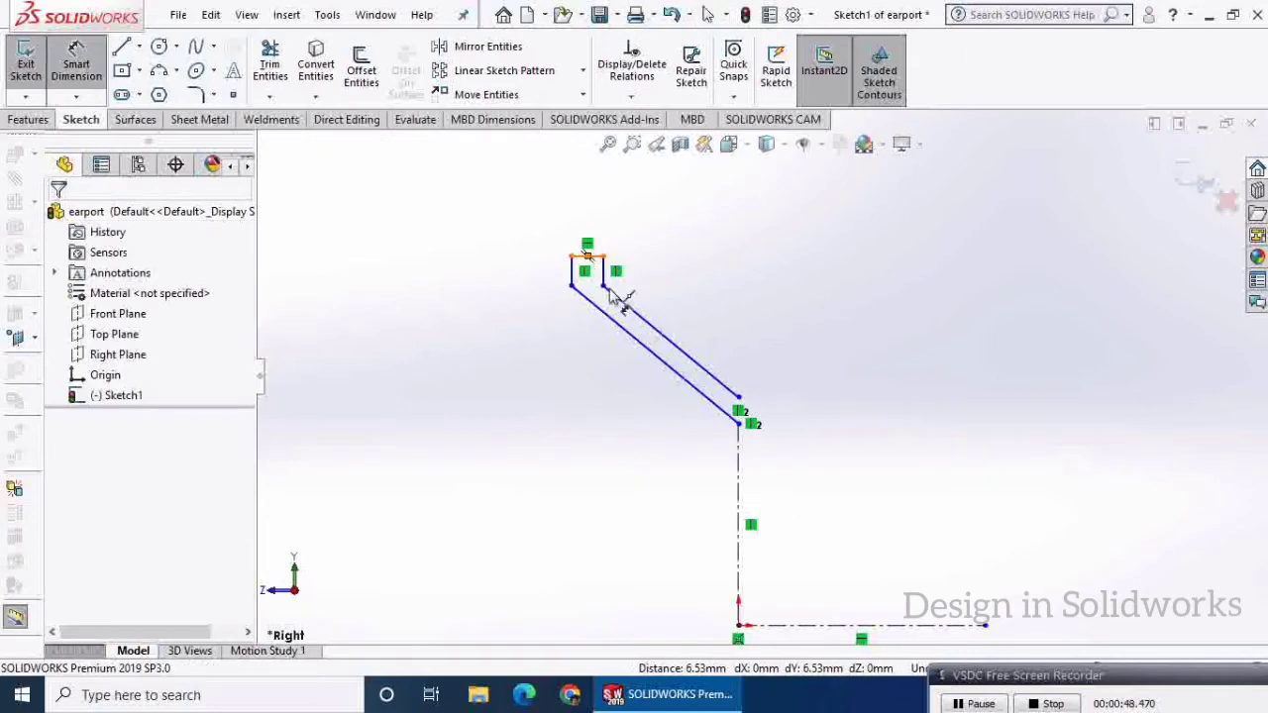
left_click(738, 626)
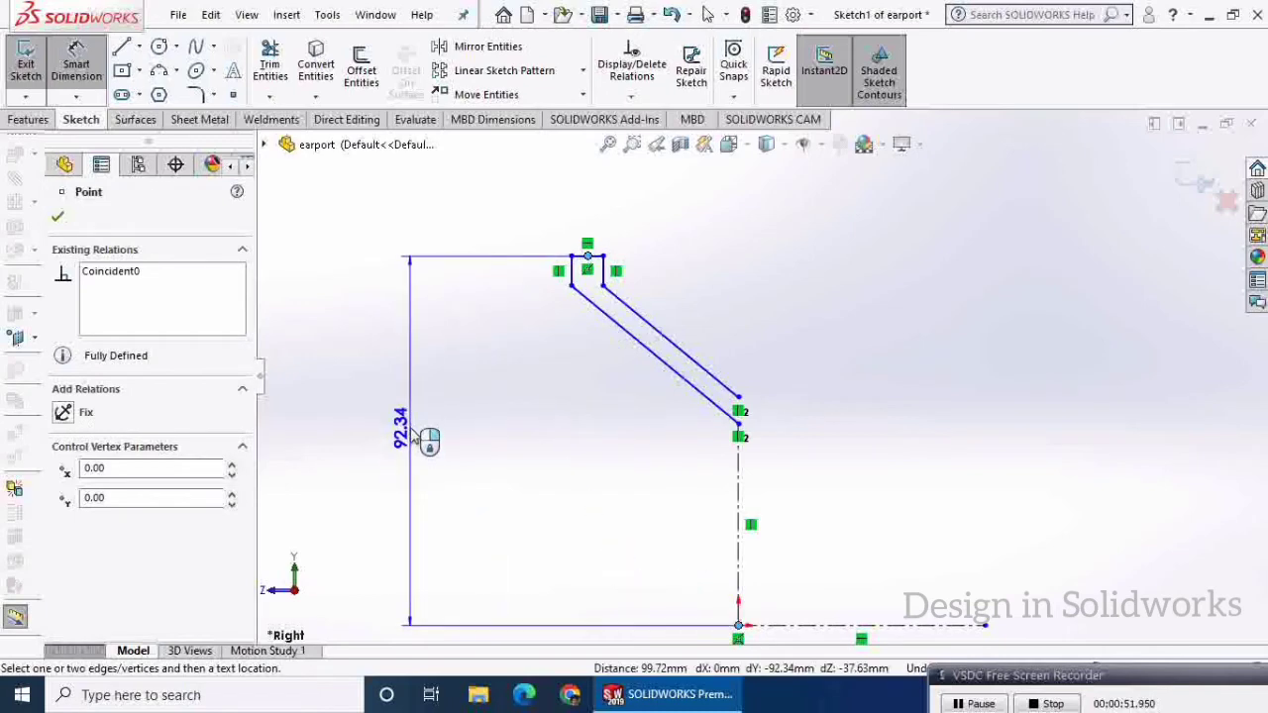
left_click(412, 433)
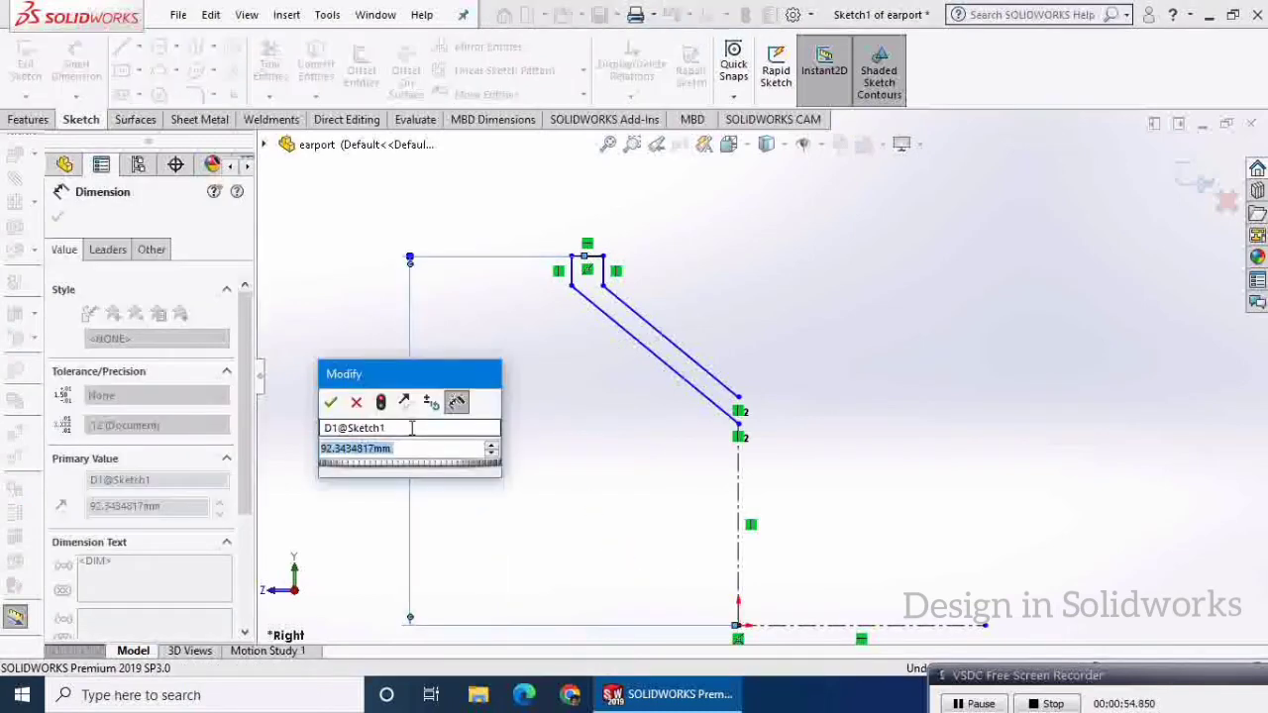
type("9")
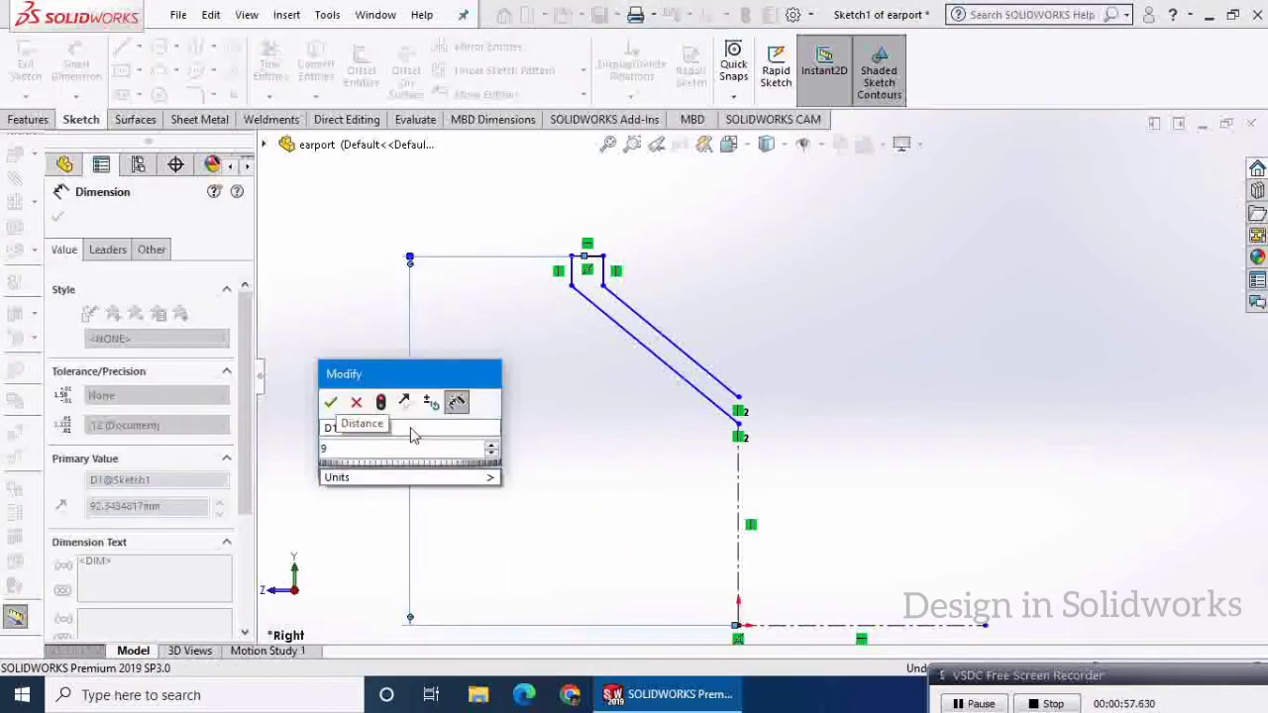
type(".5")
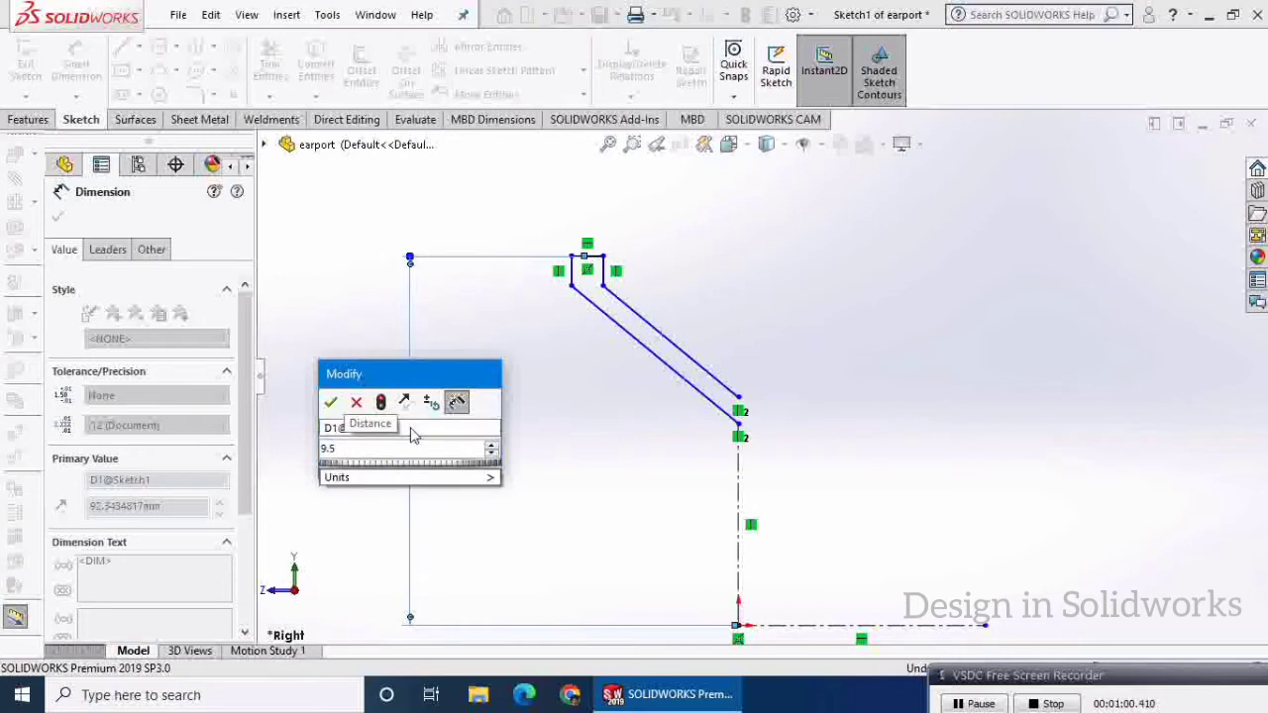
key("Return")
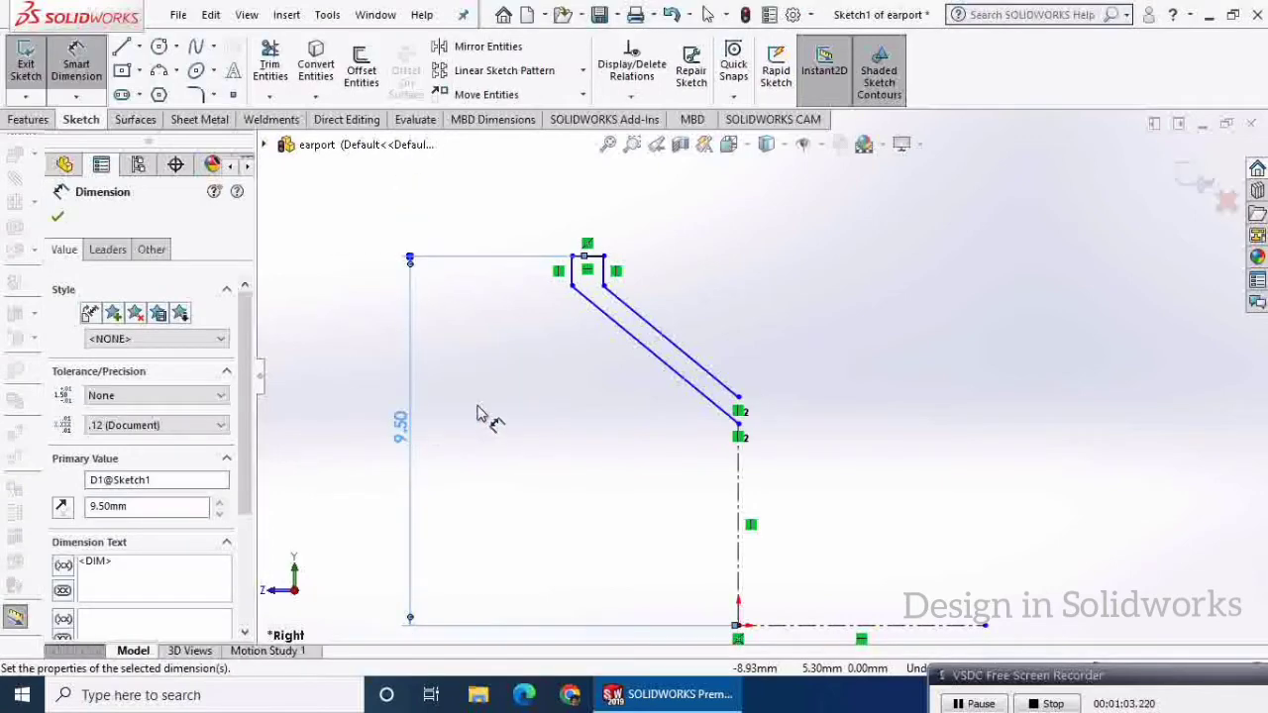
Step: Dimension the profile's short horizontal top edge to a width of 0.30 mm
left_click(598, 259)
left_click(599, 203)
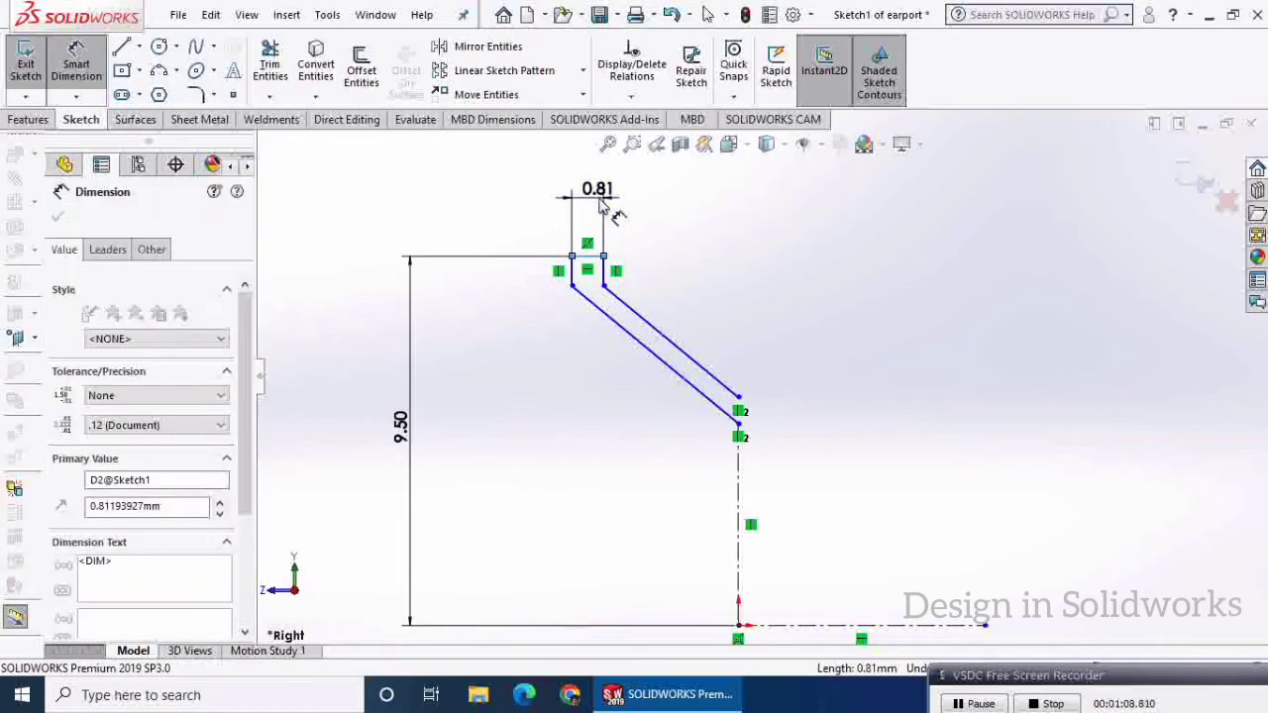
type(".3")
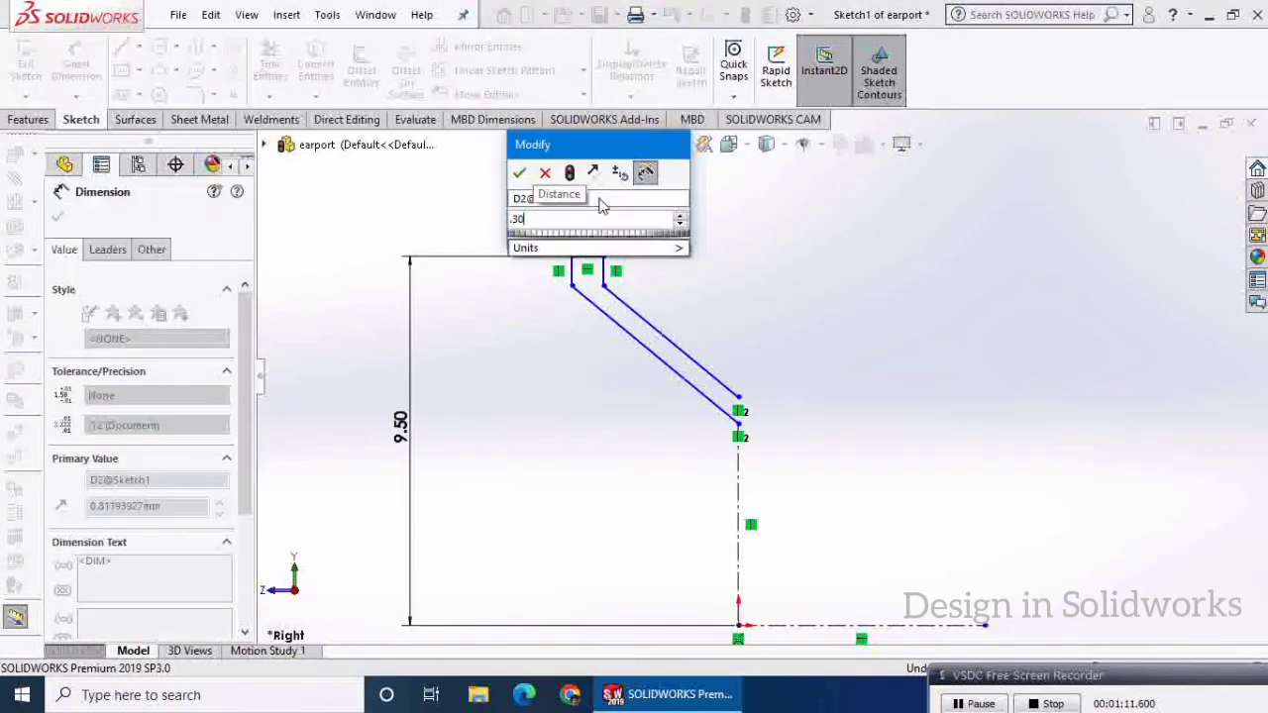
type("0")
key("Return")
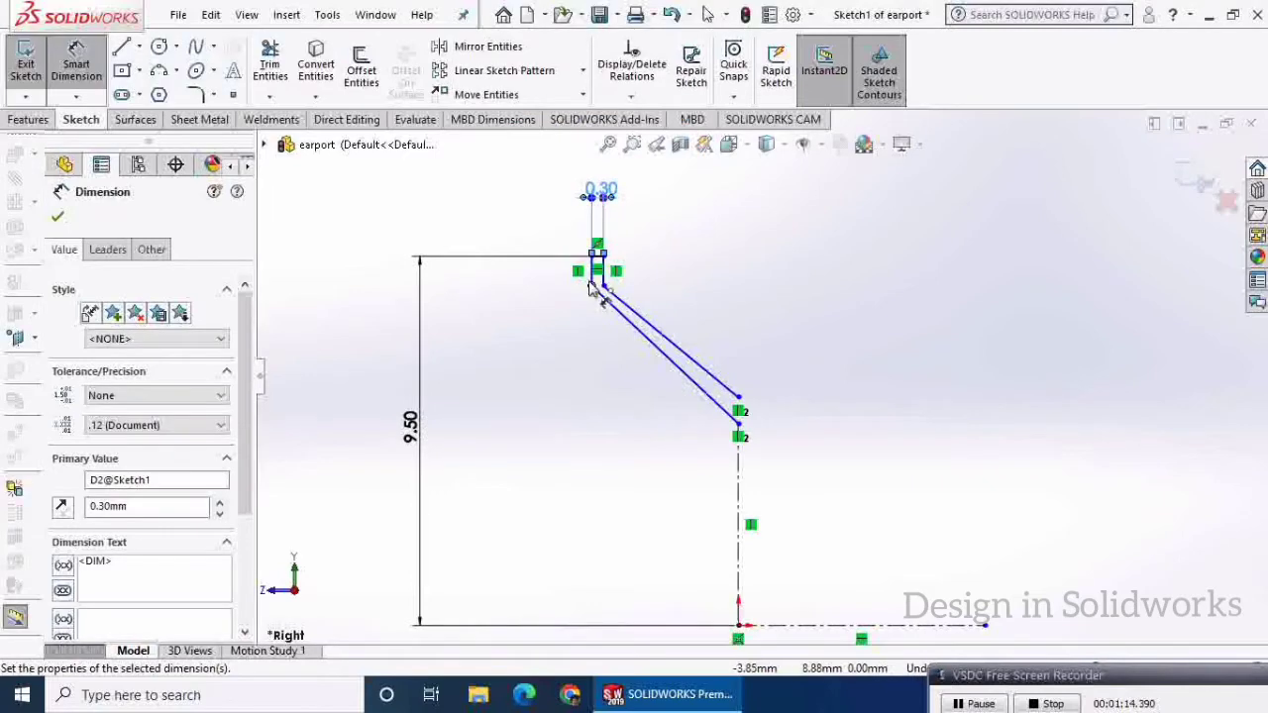
Step: Dimension the outer short vertical line below the top edge to 0.25 mm and finish dimensioning
scroll(591, 288, "down", 5)
left_click(654, 354)
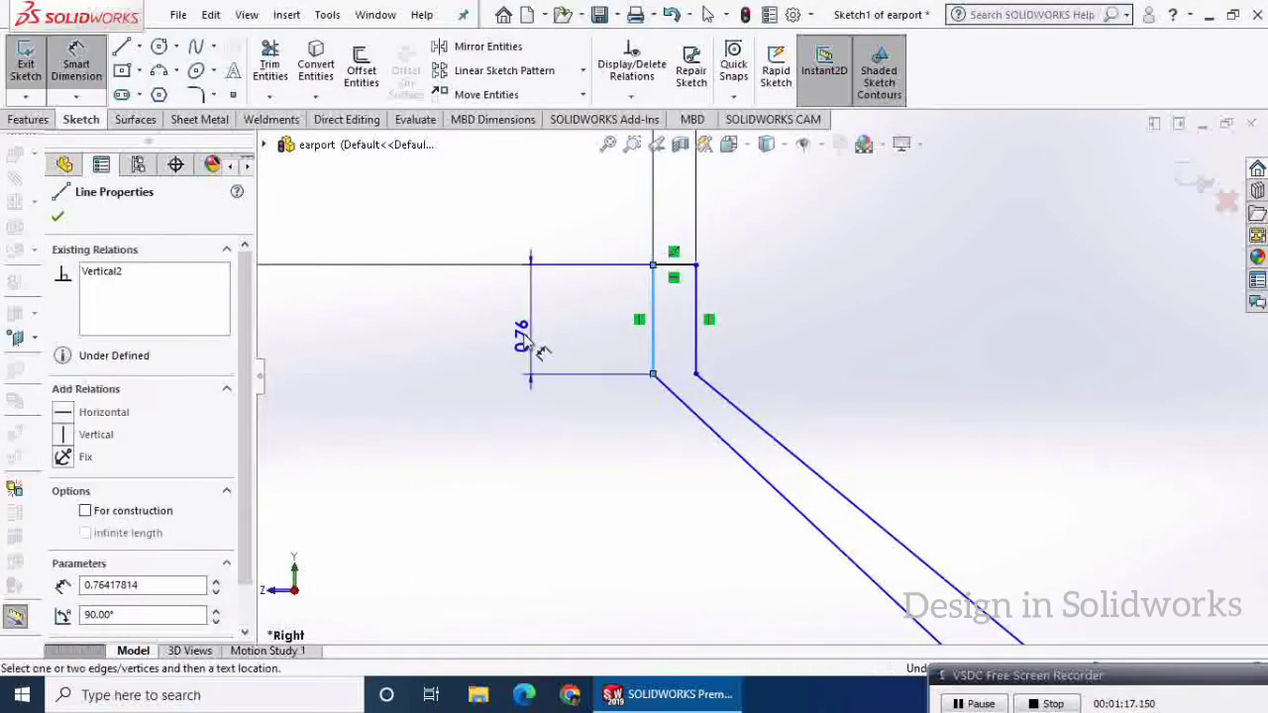
left_click(507, 325)
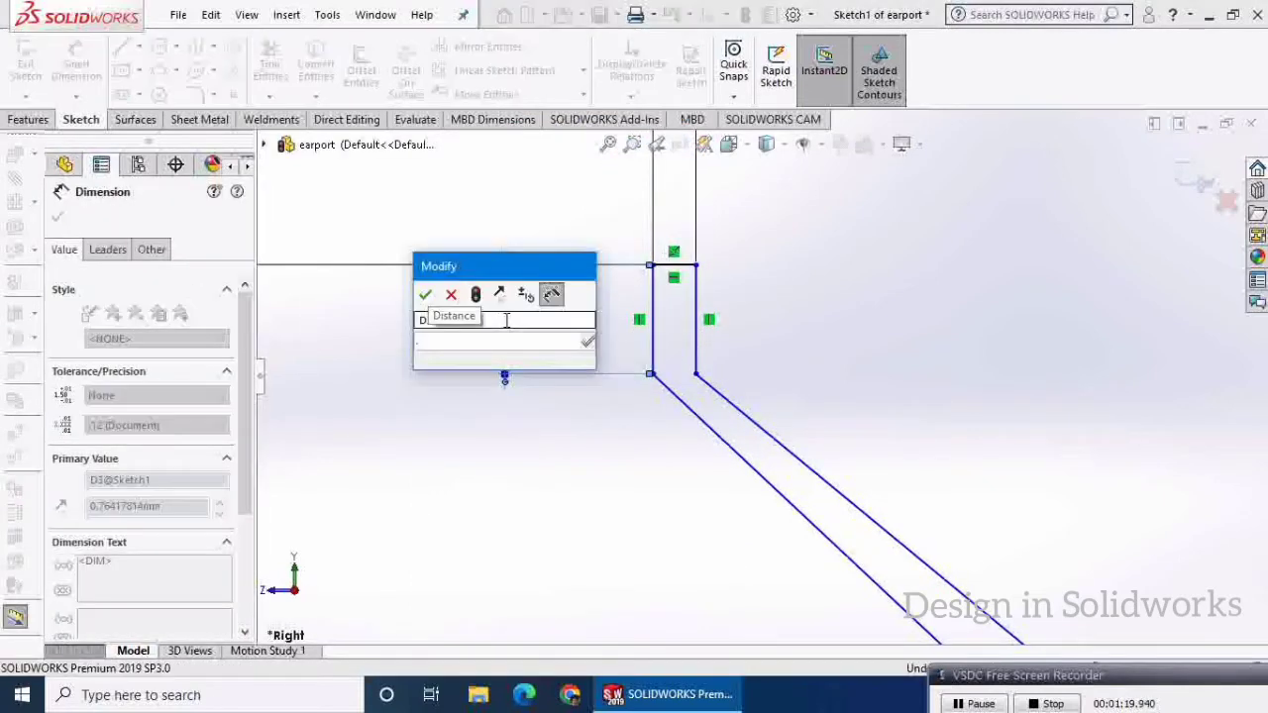
type("0.25")
key("Return")
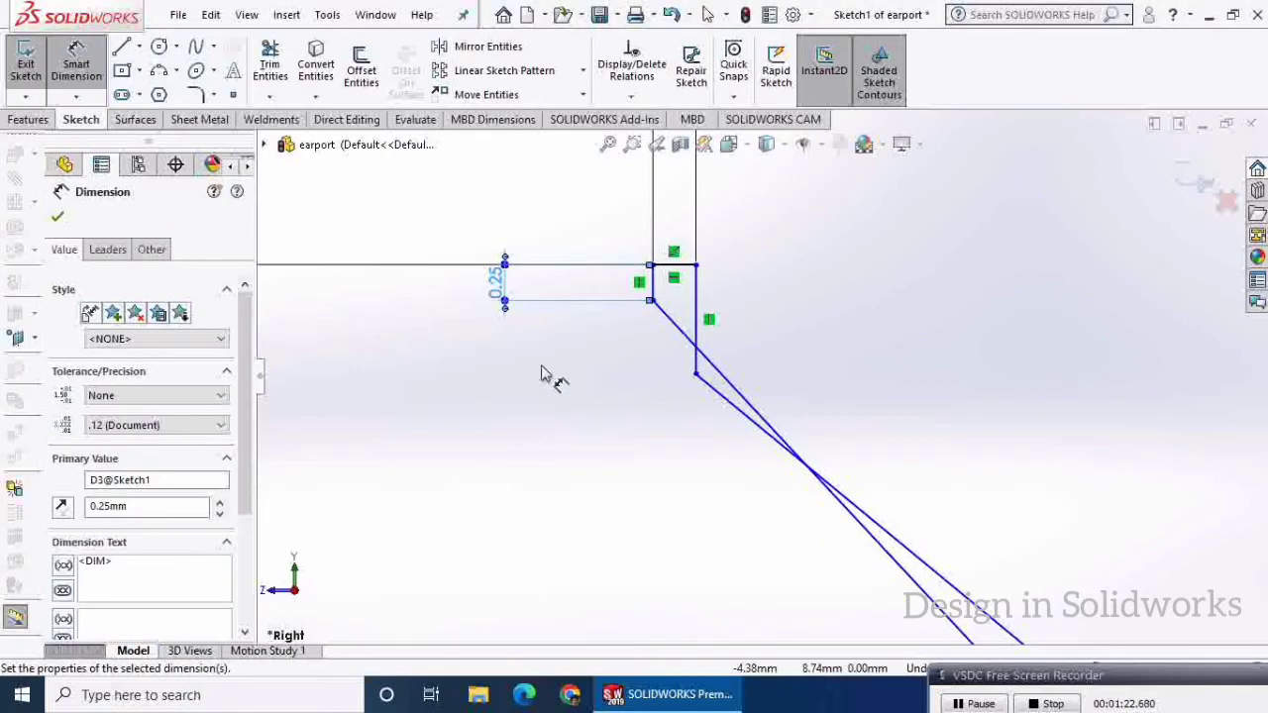
left_click(58, 219)
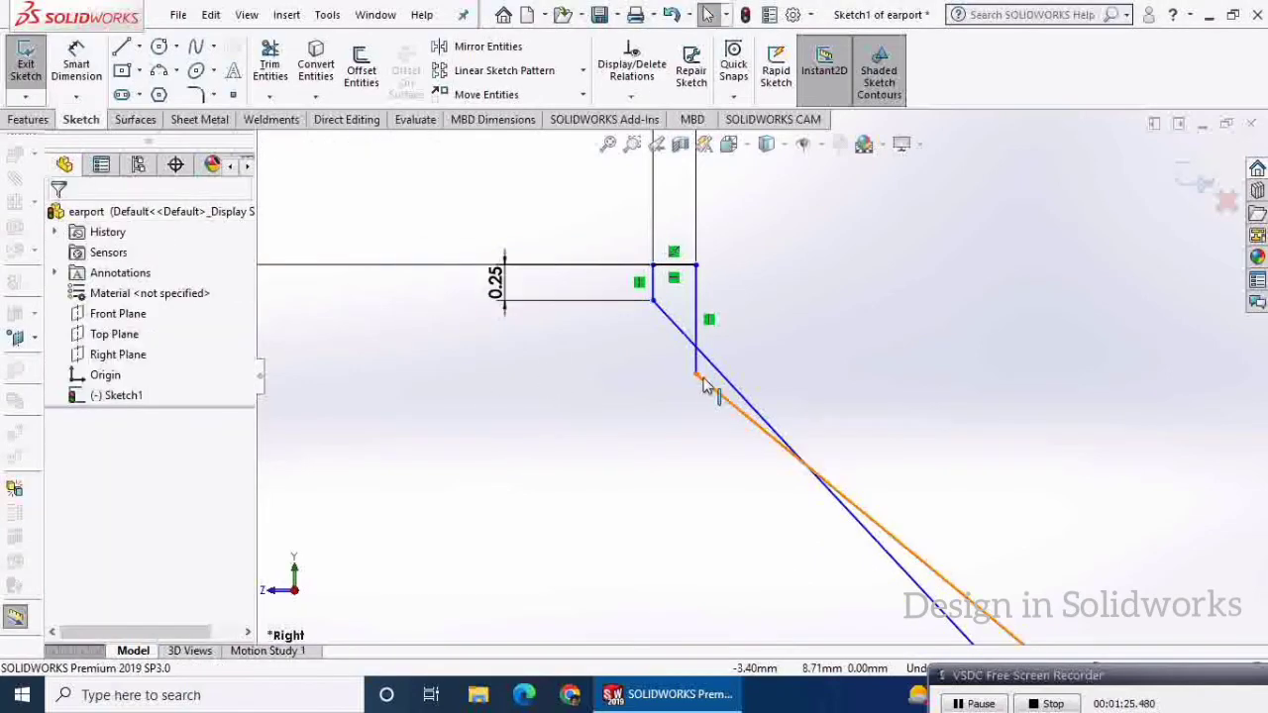
left_click(653, 302)
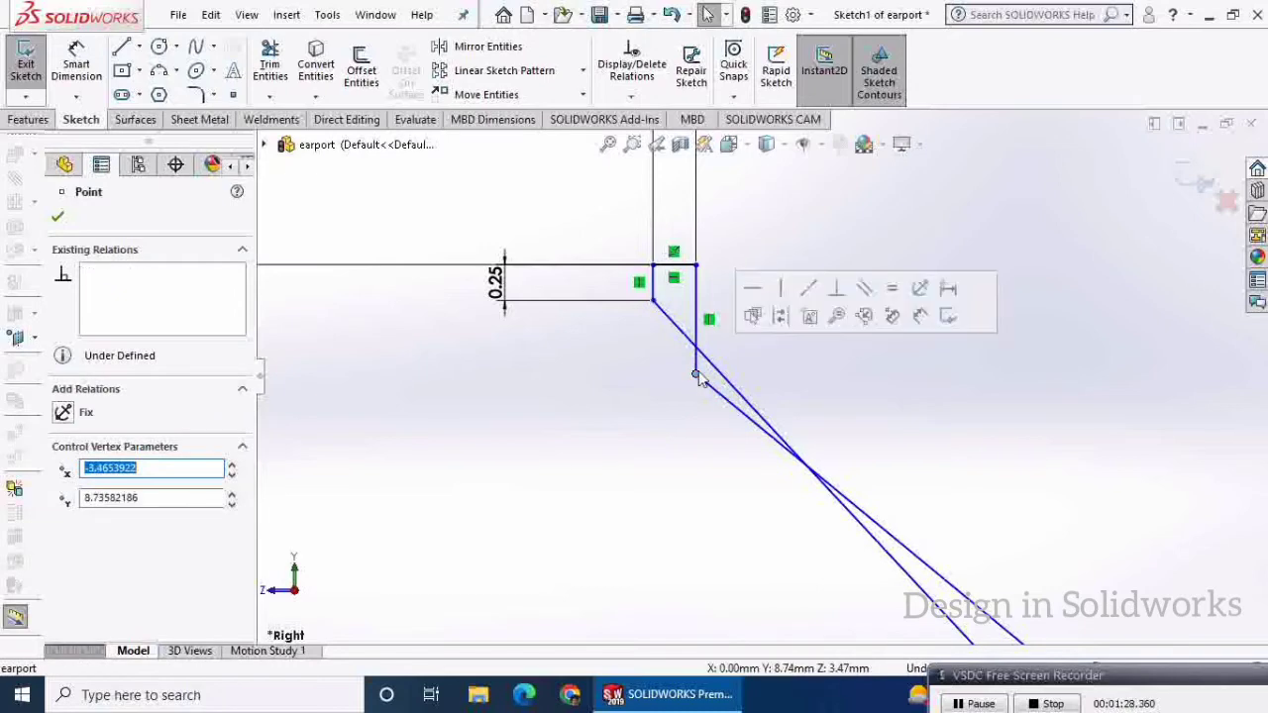
left_click(753, 288)
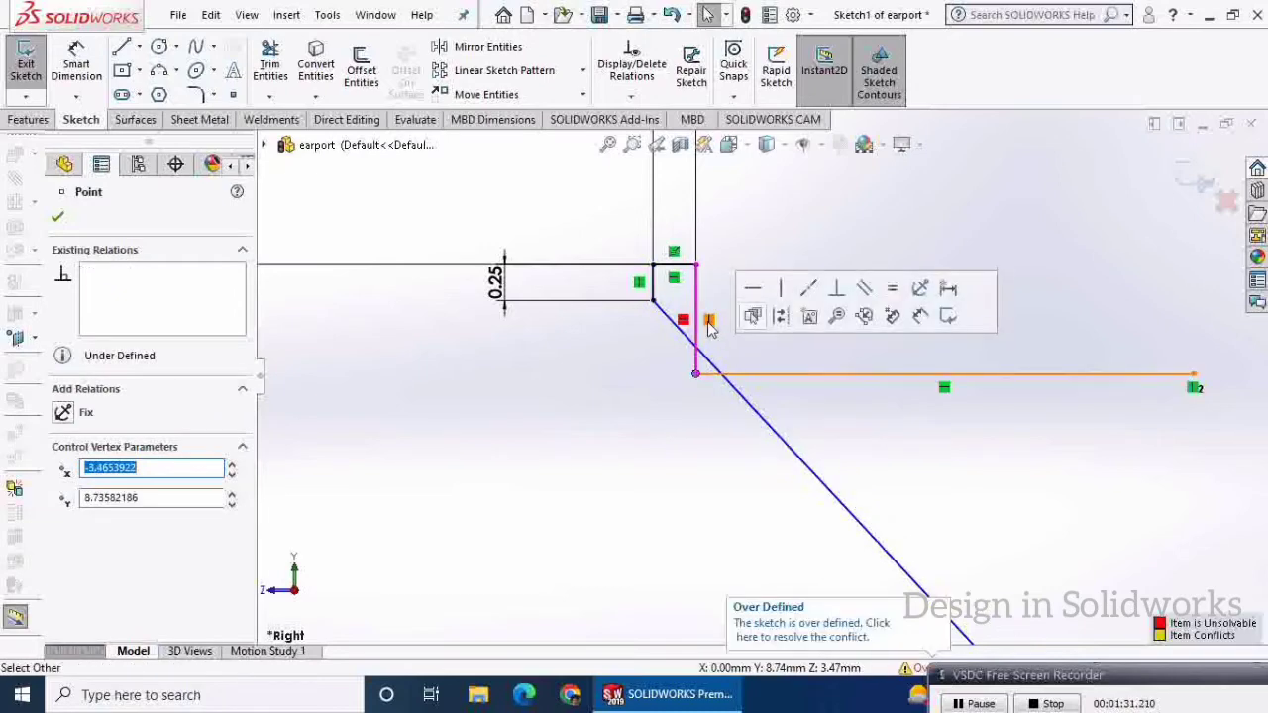
right_click(707, 319)
left_click(753, 560)
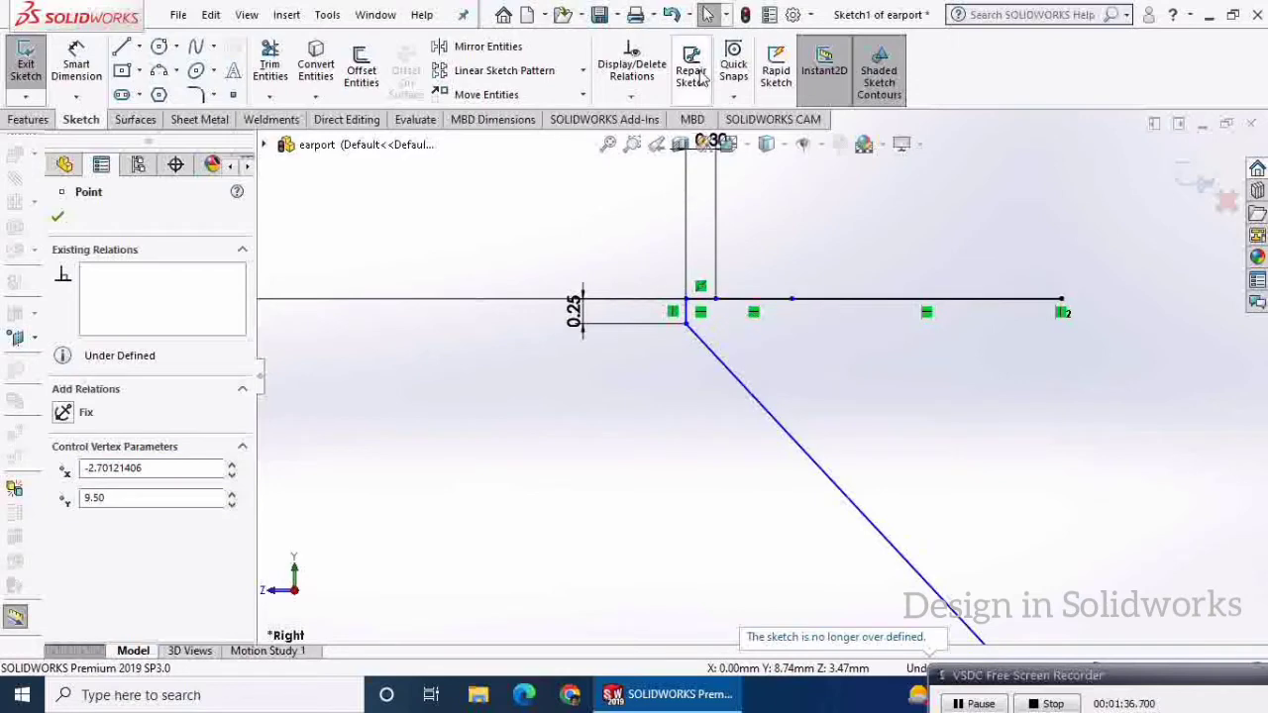
Step: Constrain the lower endpoints of the two short vertical lines to be horizontally aligned
mouse_move(687, 323)
left_mouse_down()
mouse_move(730, 388)
mouse_move(724, 328)
left_mouse_up()
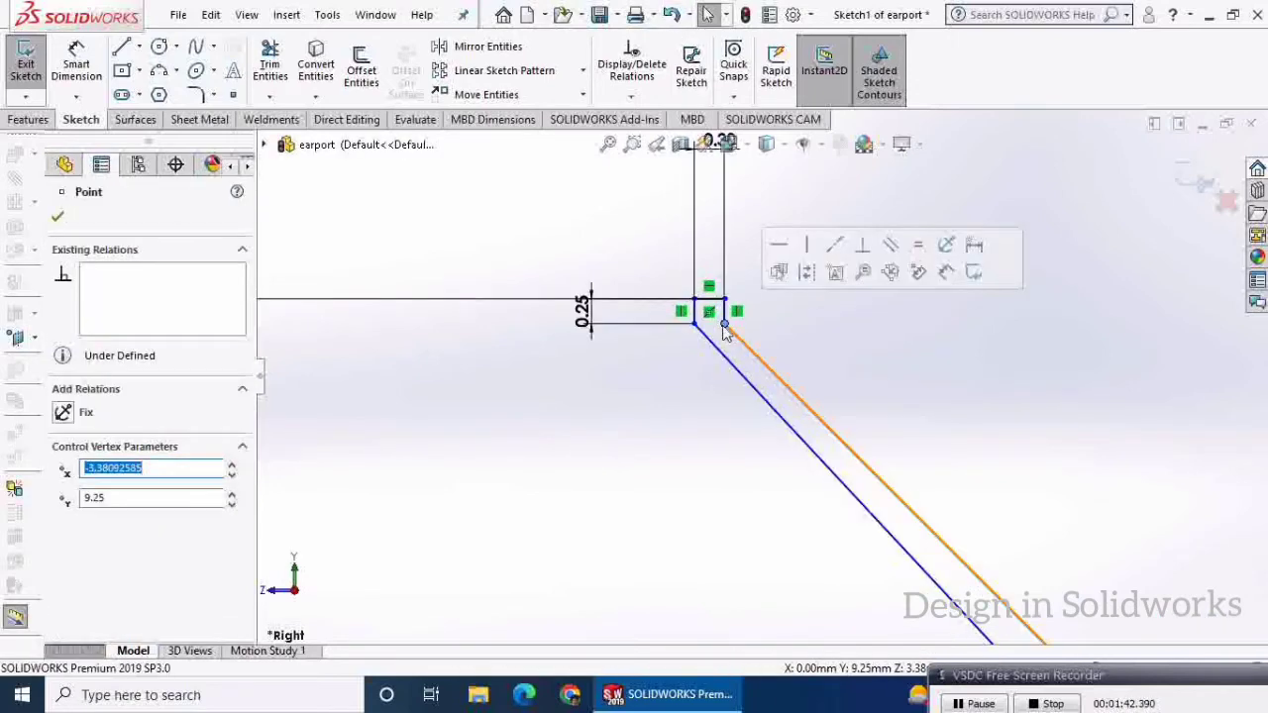
left_click(725, 324, "ctrl")
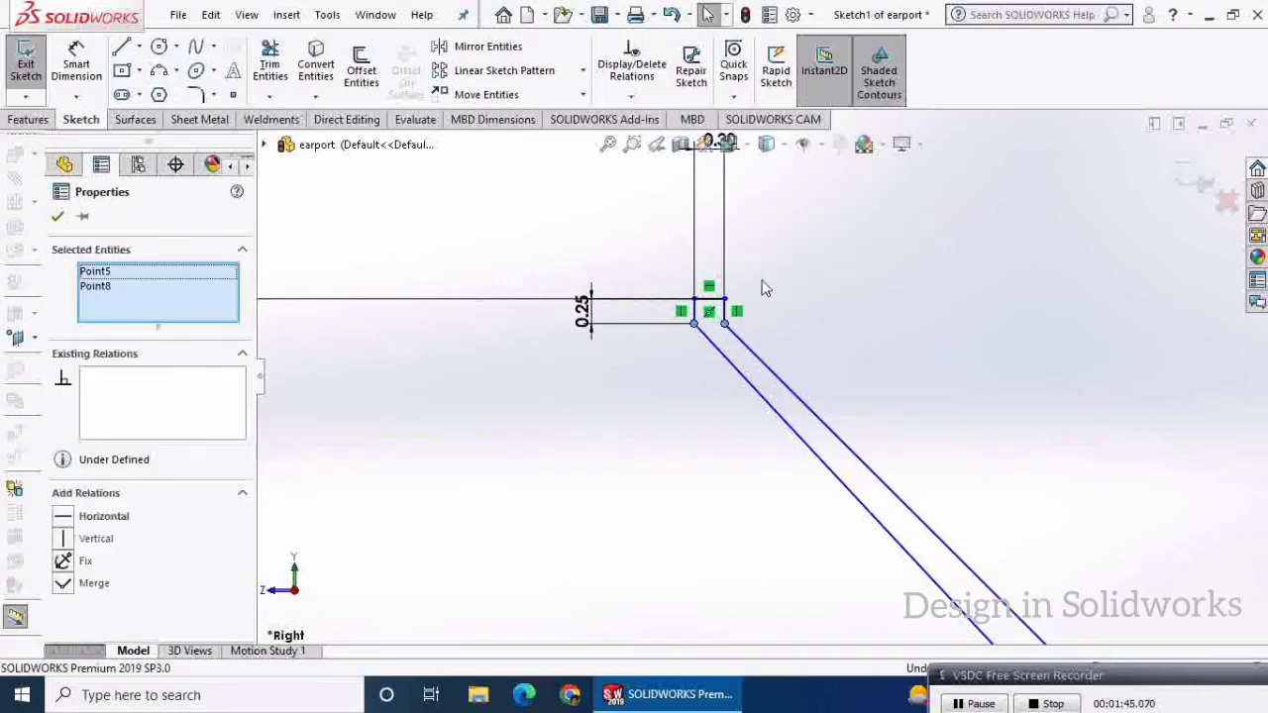
left_click(781, 245)
key("Escape")
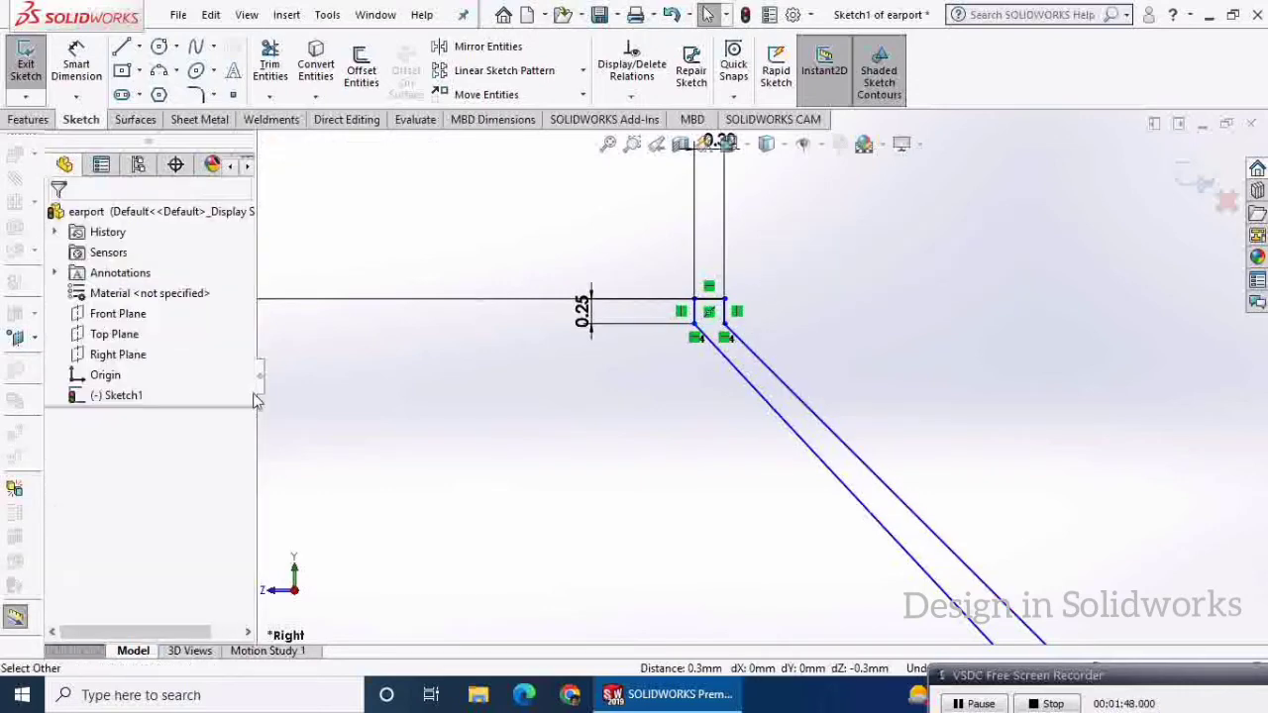
Step: Add a 7.25 mm diameter dimension across the vertical centerline to the profile's outer short vertical line
scroll(741, 447, "up", 5)
scroll(821, 466, "down", 5)
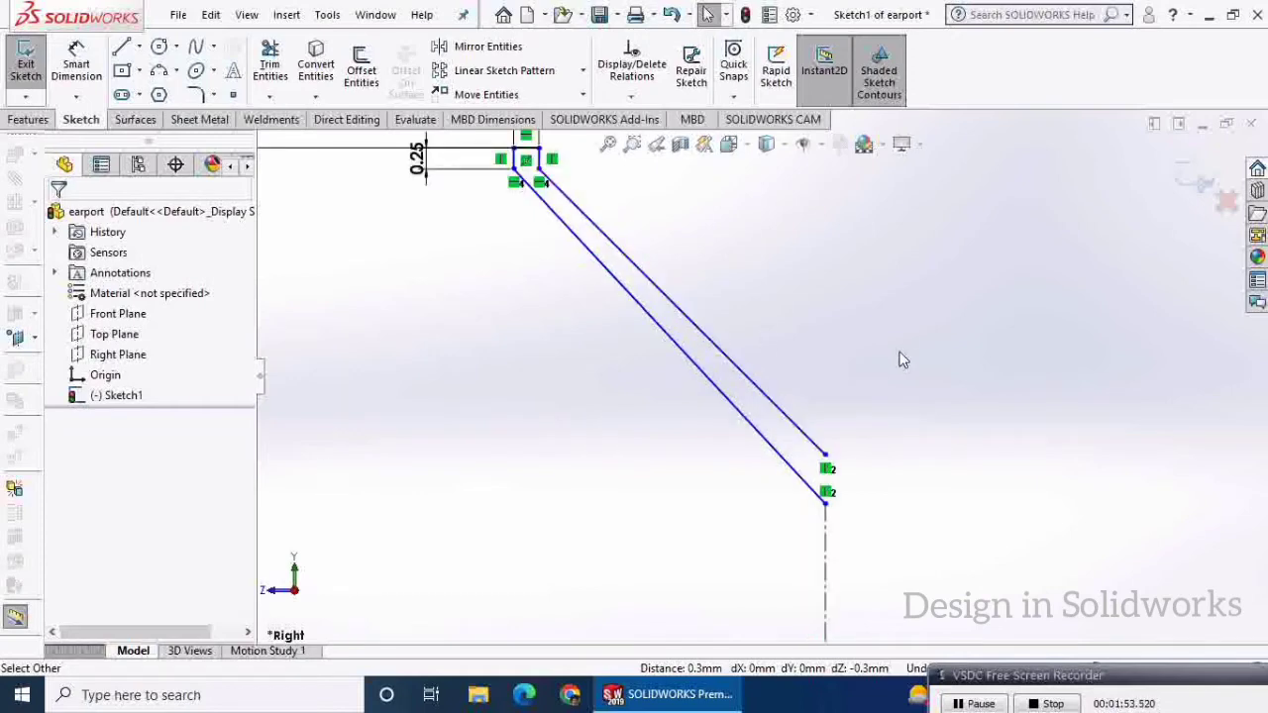
scroll(900, 360, "up", 3)
left_click(83, 62)
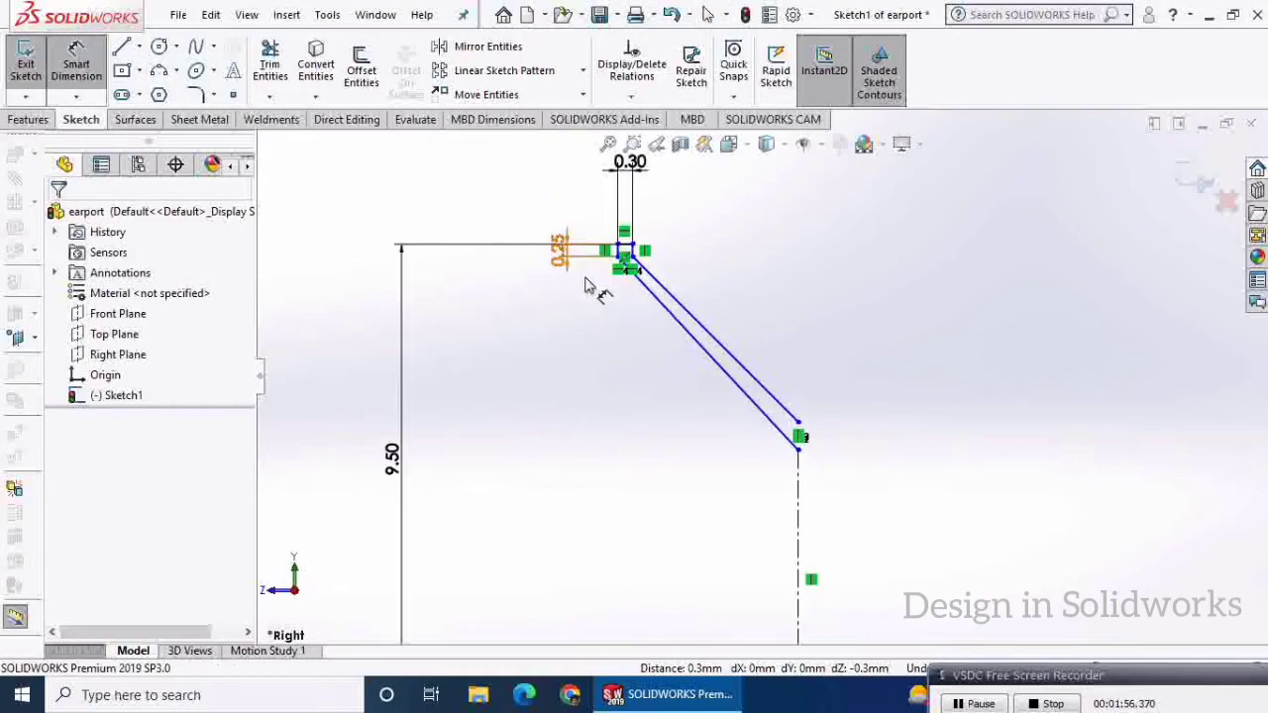
left_click(801, 475)
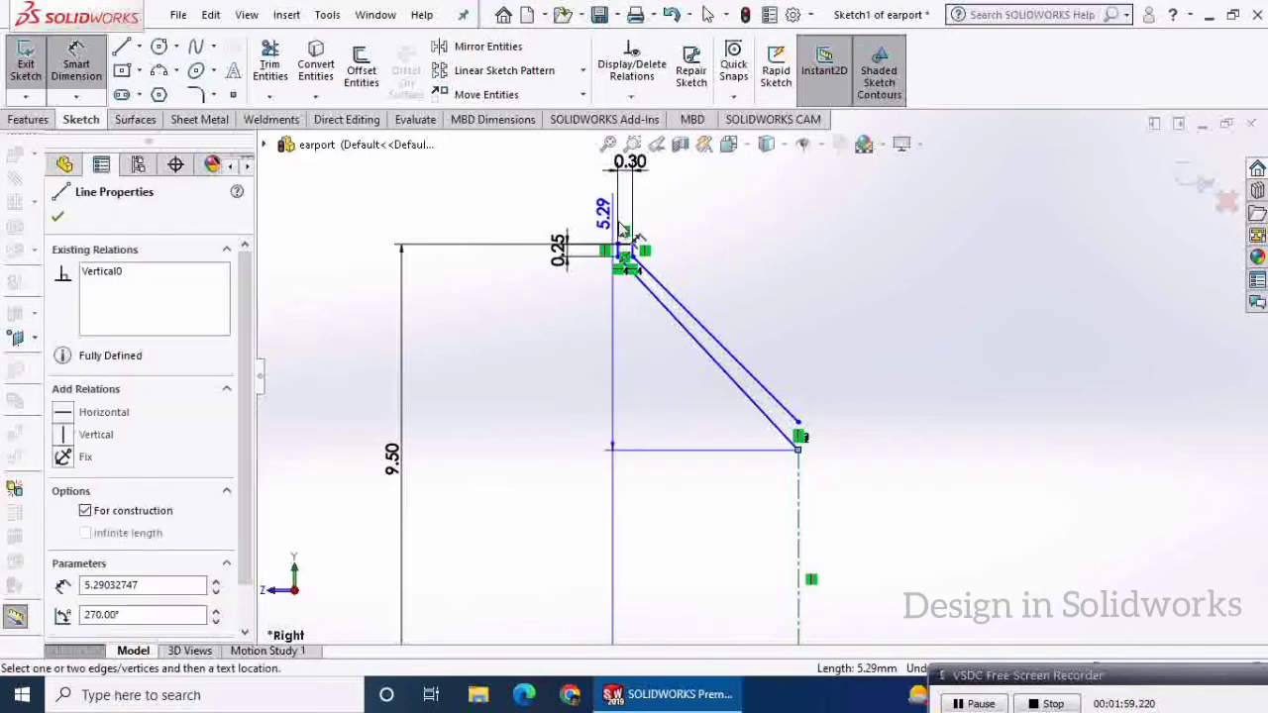
scroll(629, 255, "down", 2)
scroll(654, 278, "down", 1)
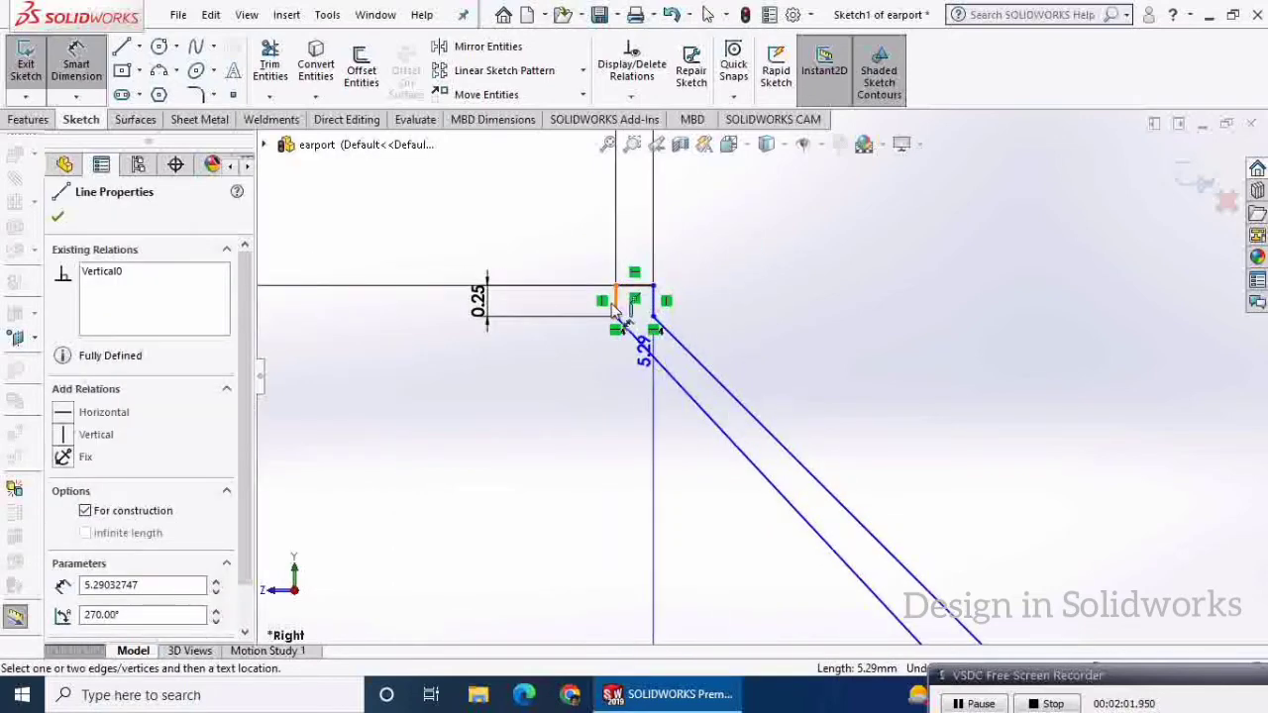
left_click(616, 302)
scroll(1079, 331, "up", 2)
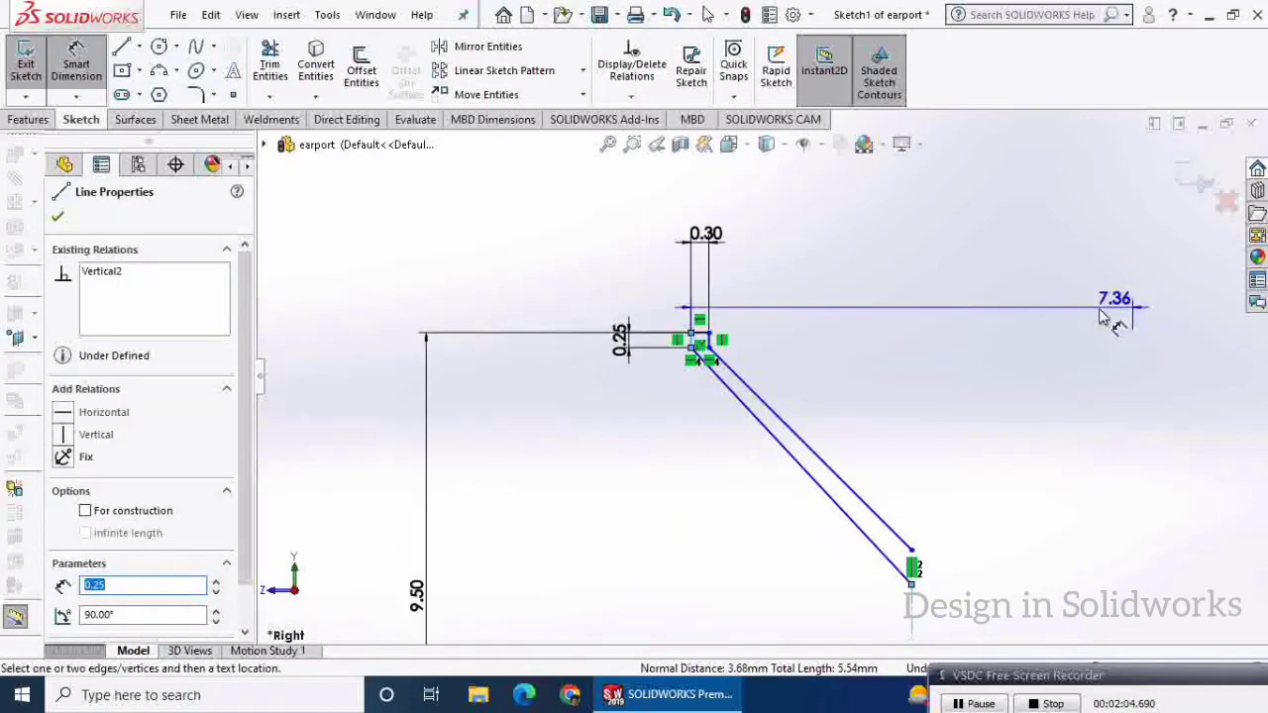
left_click(996, 250)
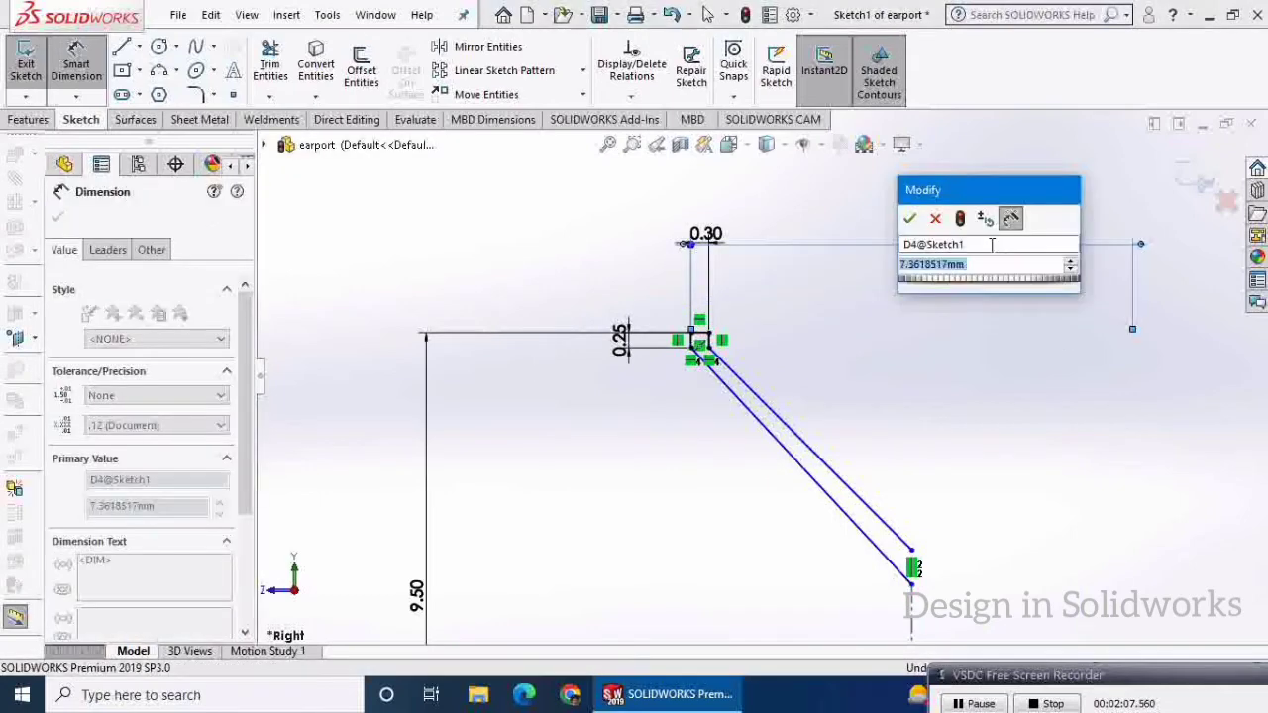
key("BackSpace")
type("=")
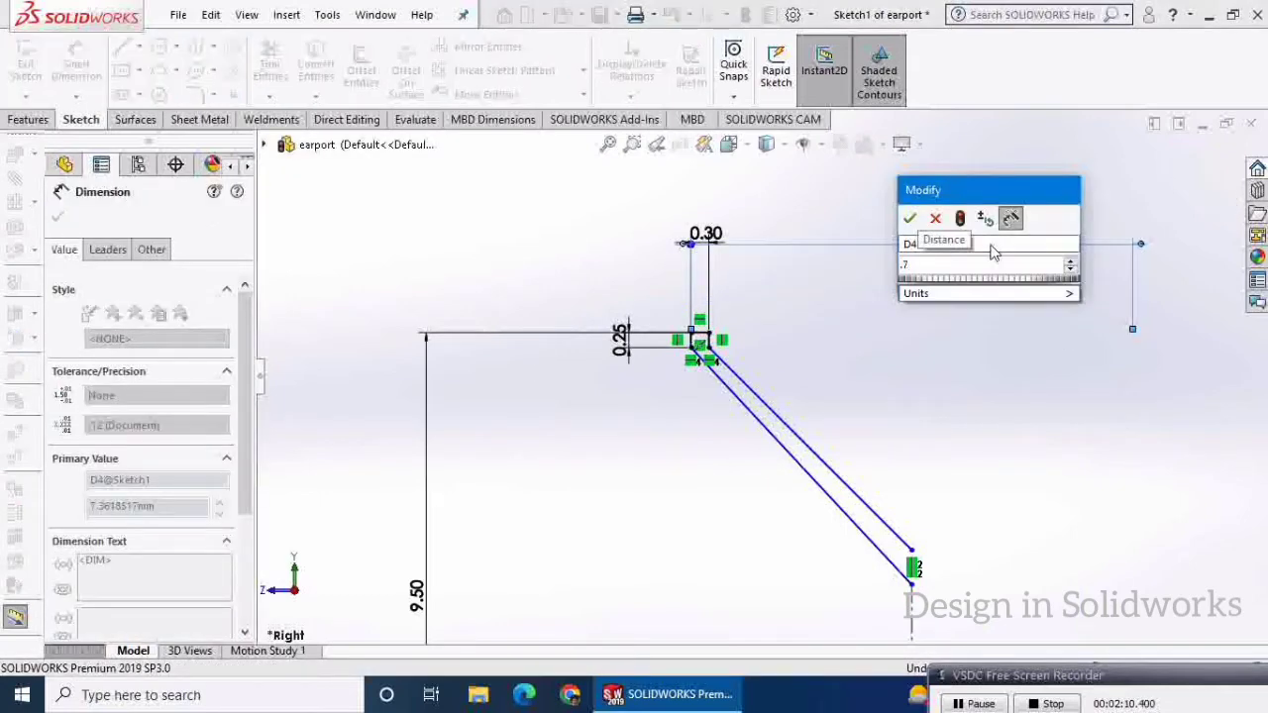
key("BackSpace")
type("7.25")
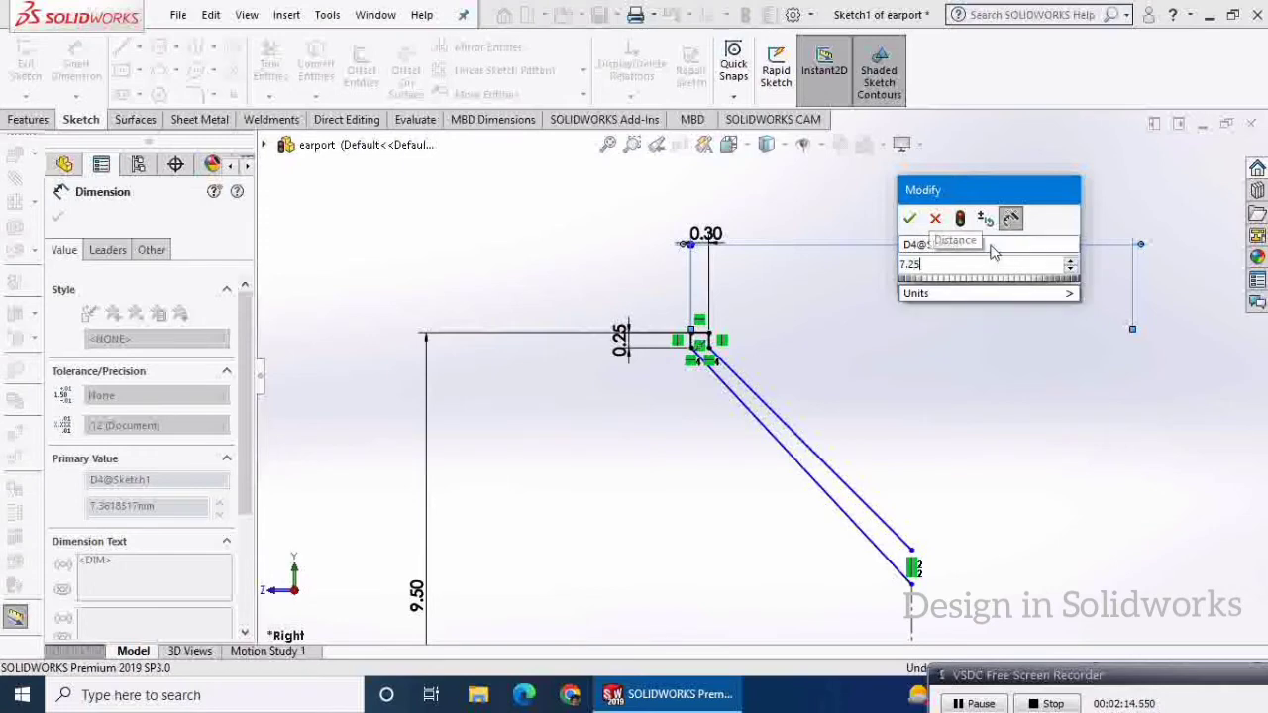
key("Return")
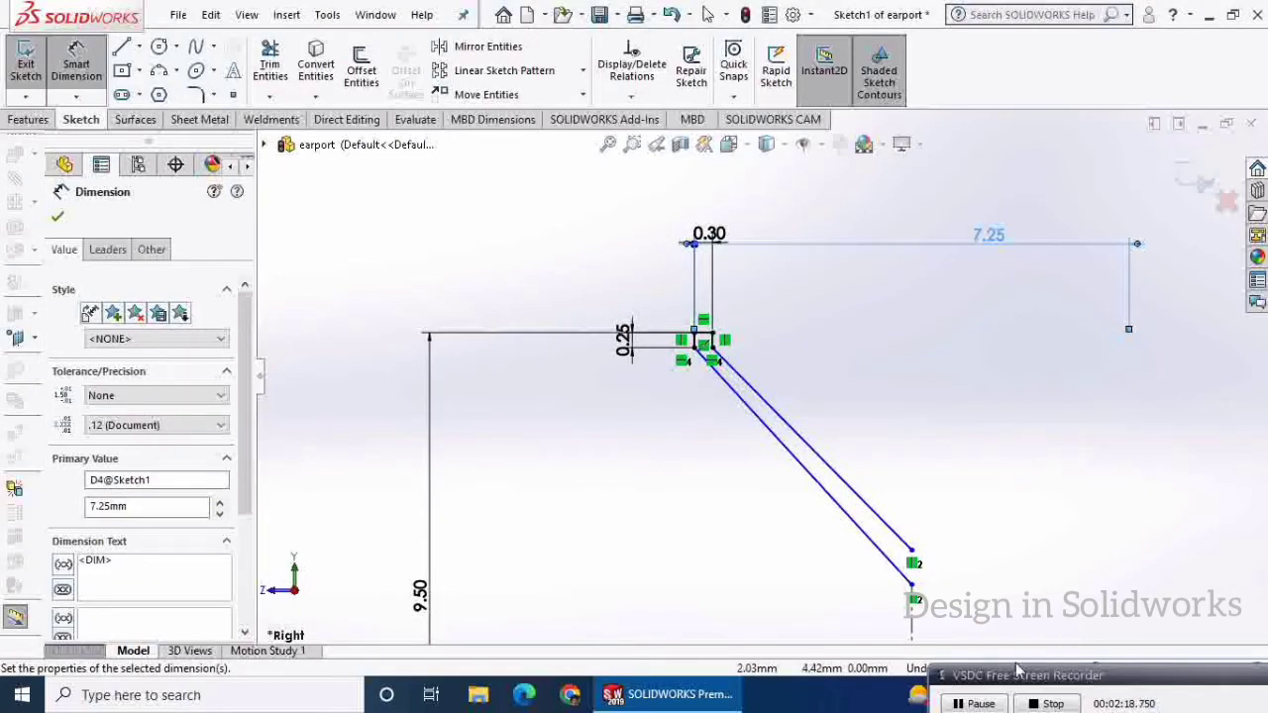
Step: Dimension the vertical gap between the two slanted lines' endpoints on the centerline to 0.75 mm
left_click(911, 549)
left_click(911, 585)
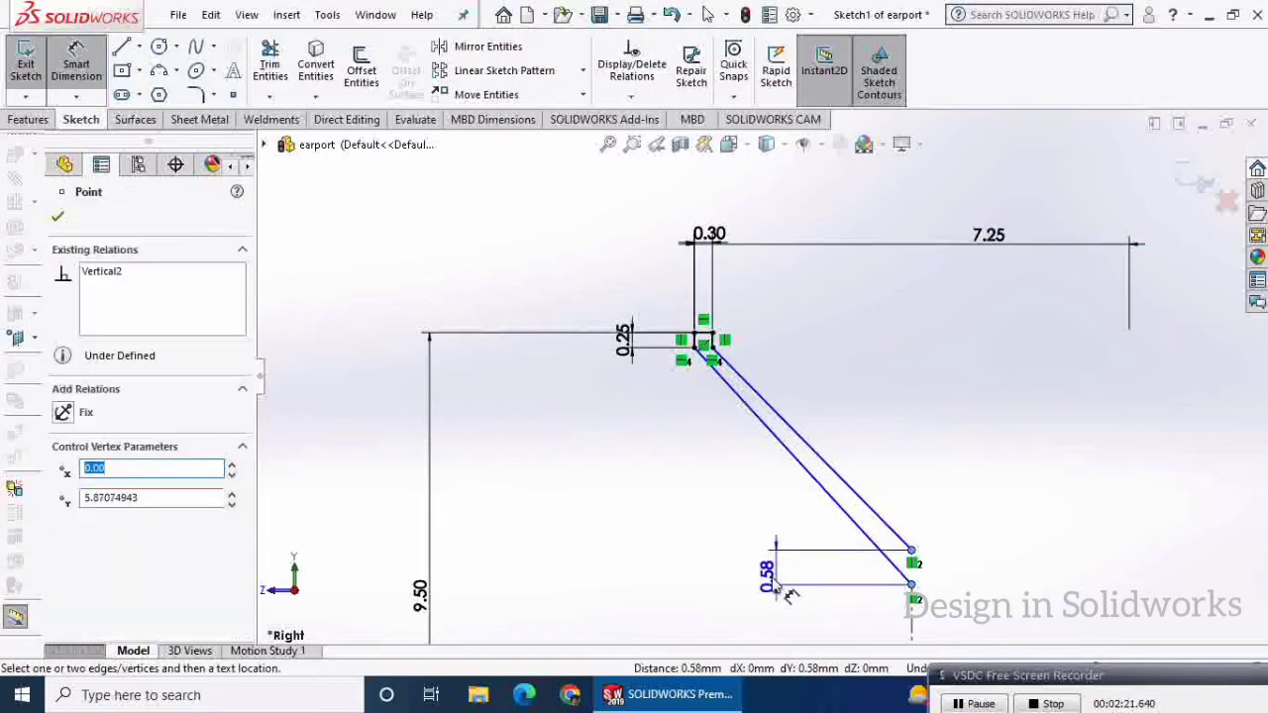
left_click(780, 588)
type(".75")
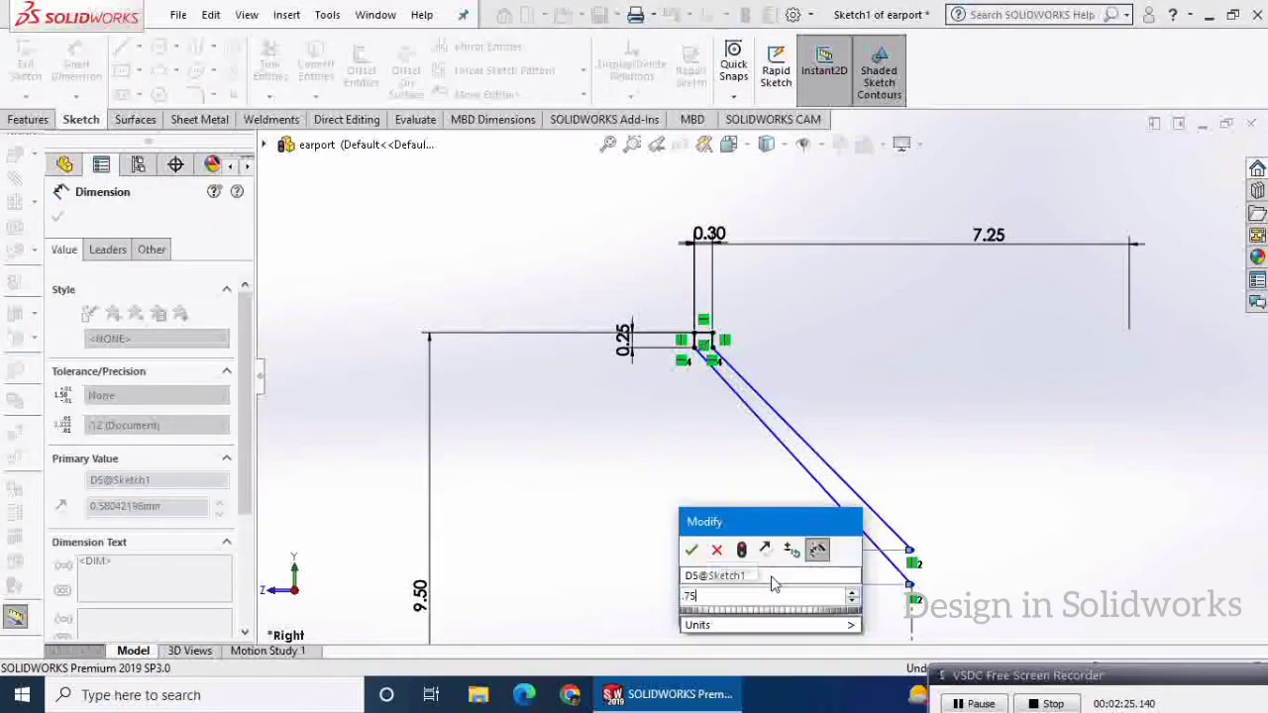
key("Return")
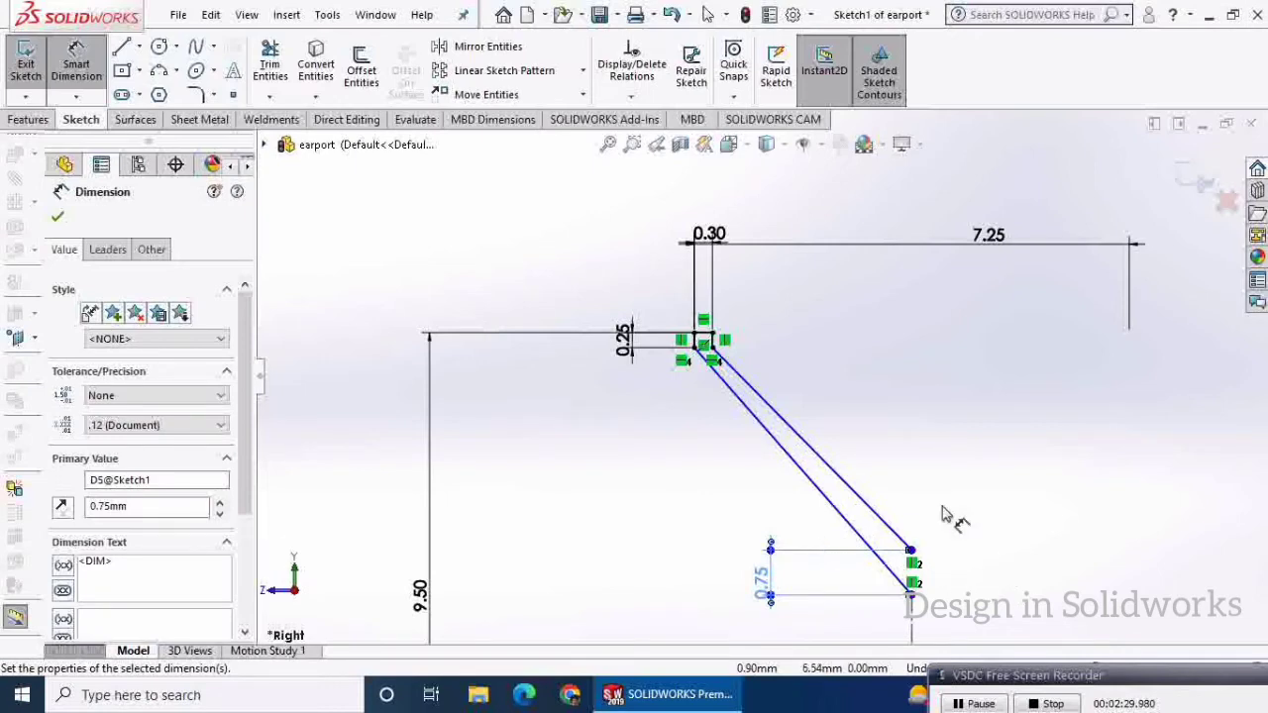
Step: Dimension the vertical distance from the short top edge to the upper slanted line's centerline endpoint as 0.75 mm, and finish dimensioning
left_click(705, 339)
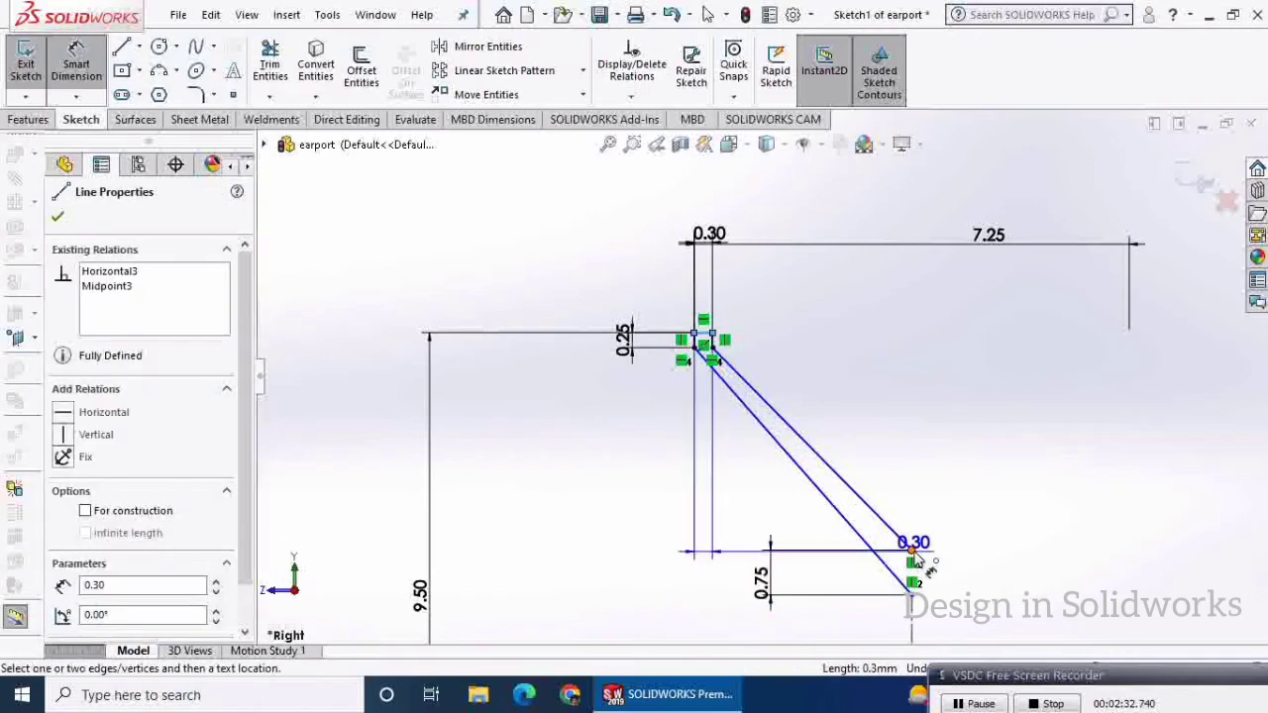
left_click(910, 549)
left_click(921, 424)
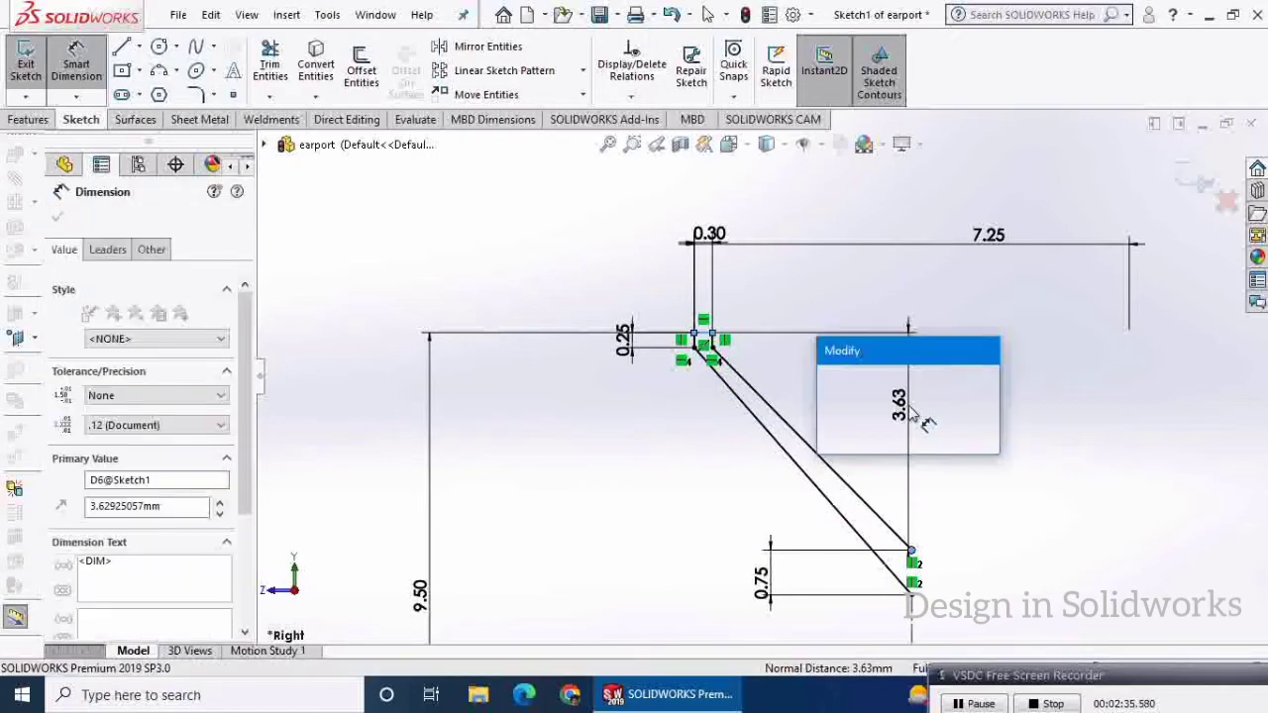
key("BackSpace")
type("0.75")
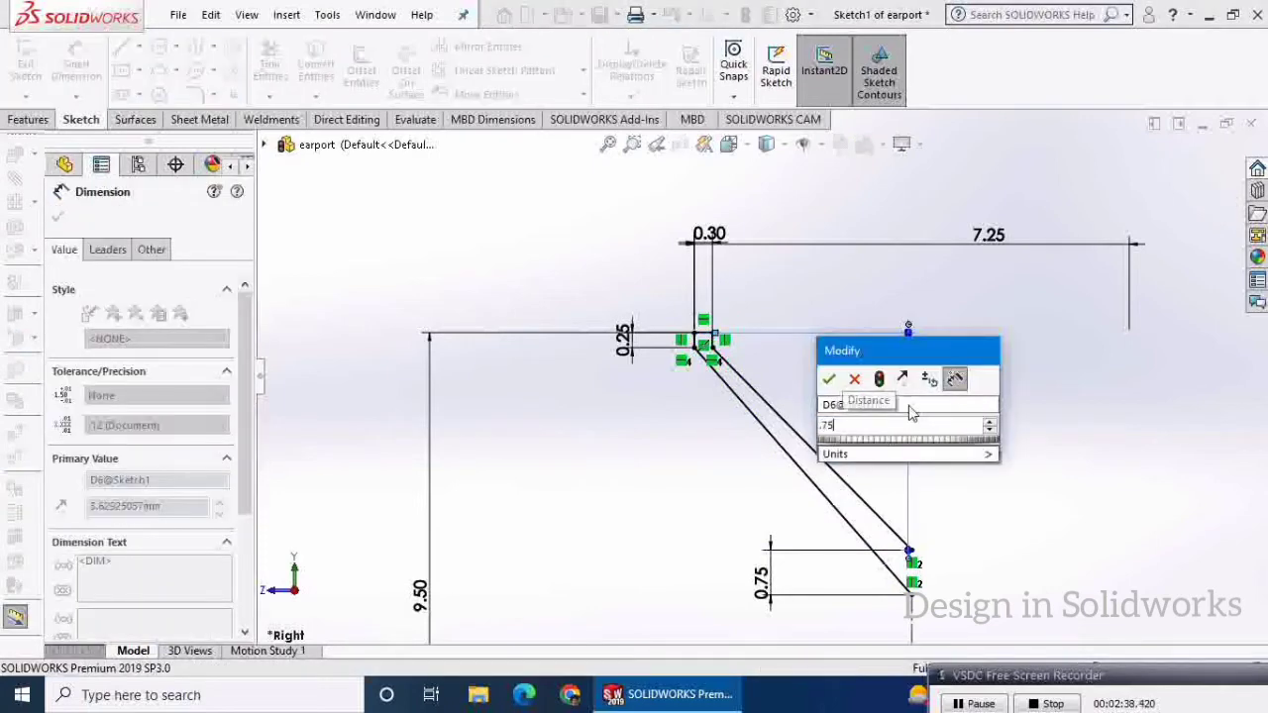
key("Return")
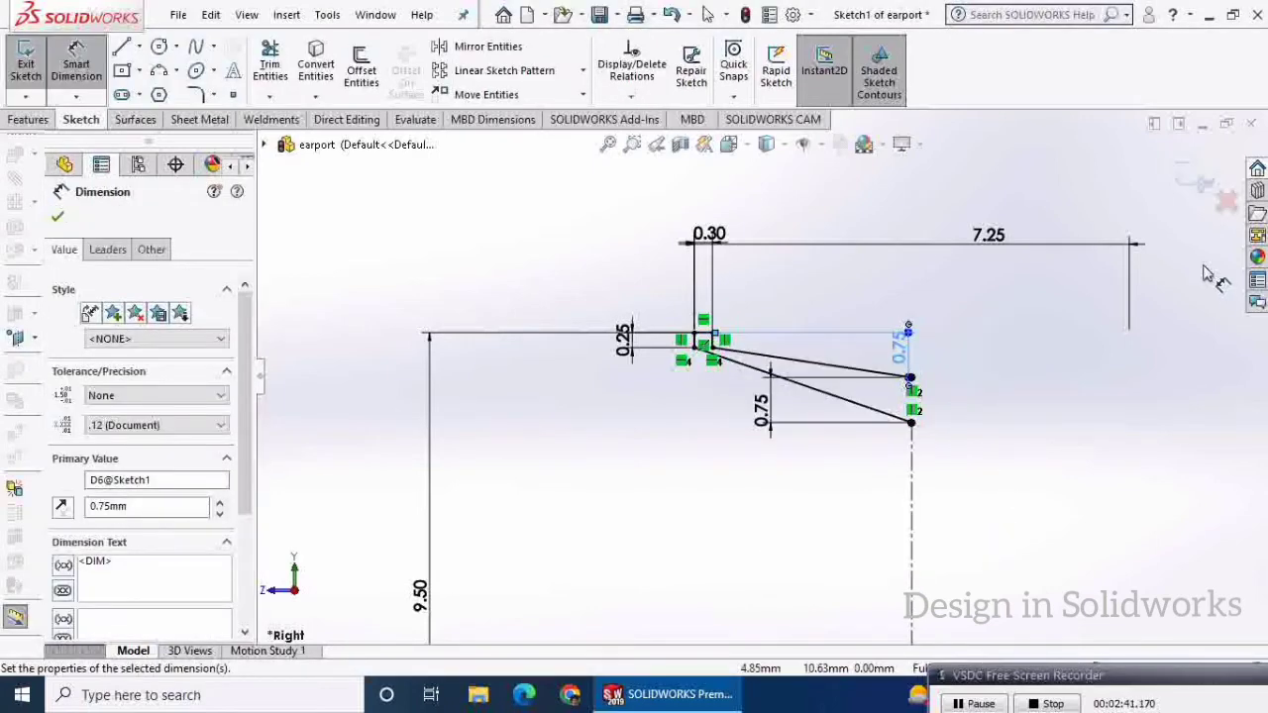
left_click(57, 220)
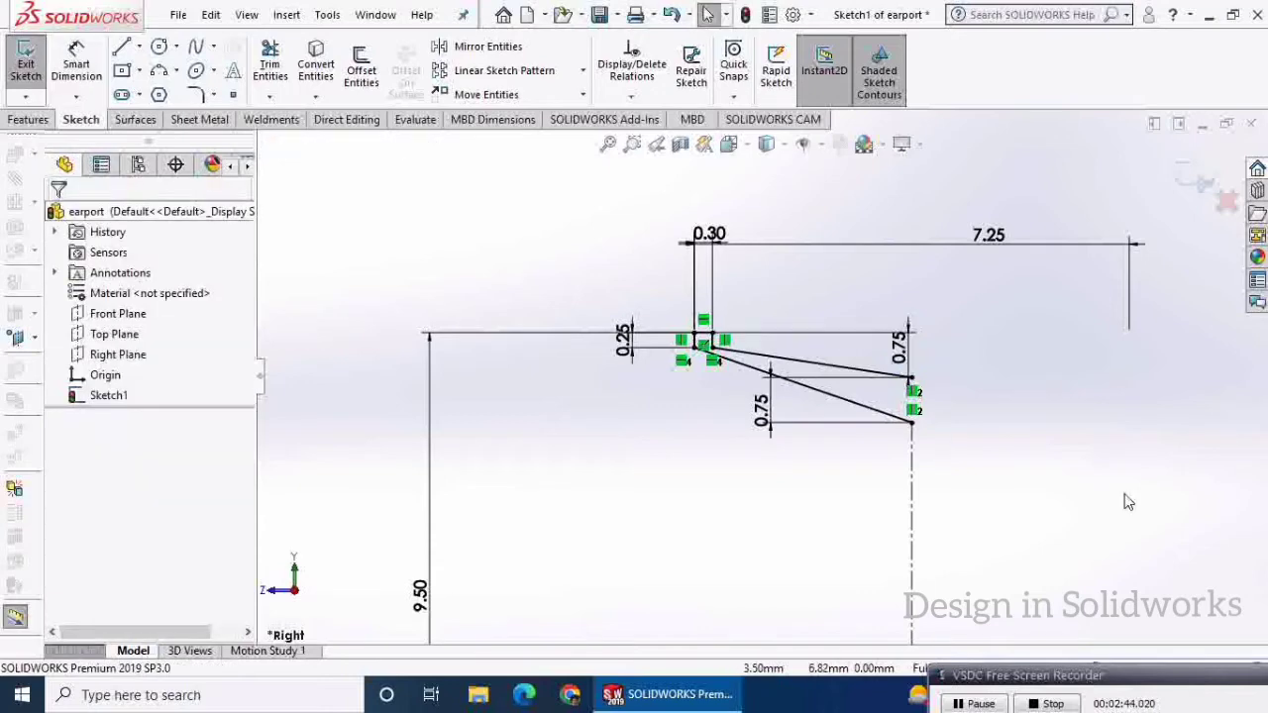
Step: Mirror the half-profile about the vertical centerline to form the closed, symmetric section
left_click_drag(1122, 494, 630, 259)
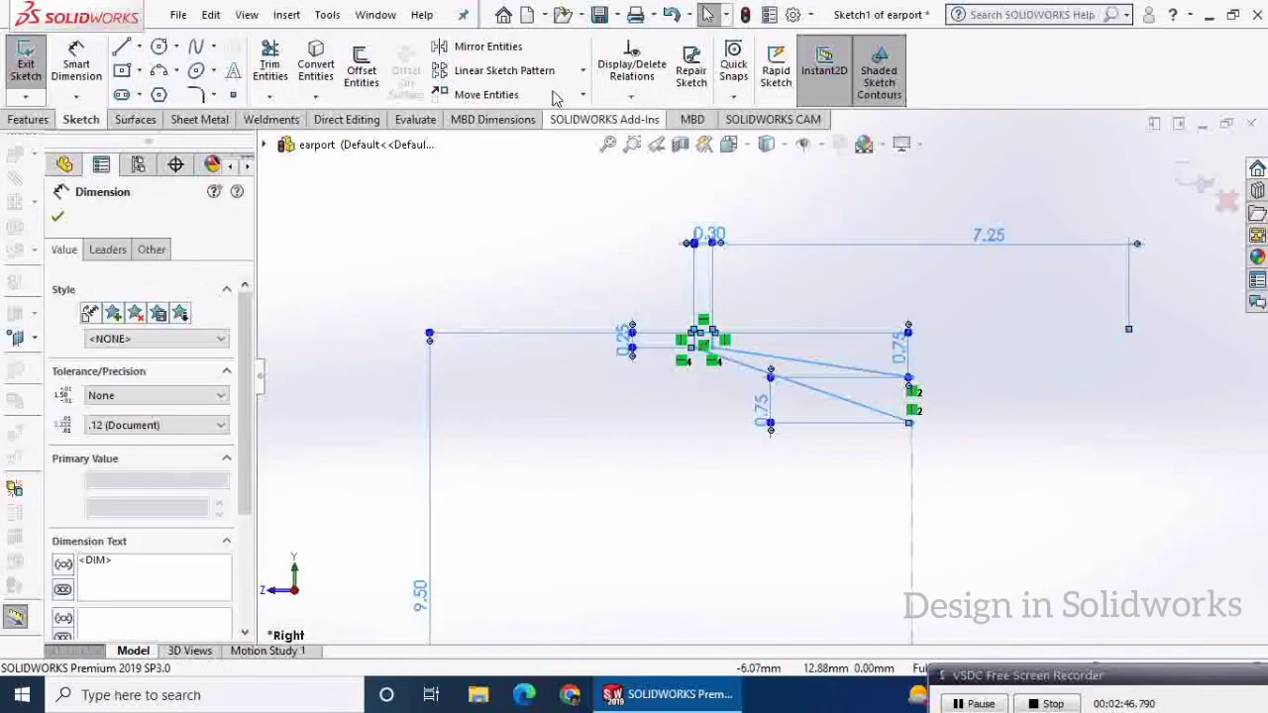
left_click(524, 49)
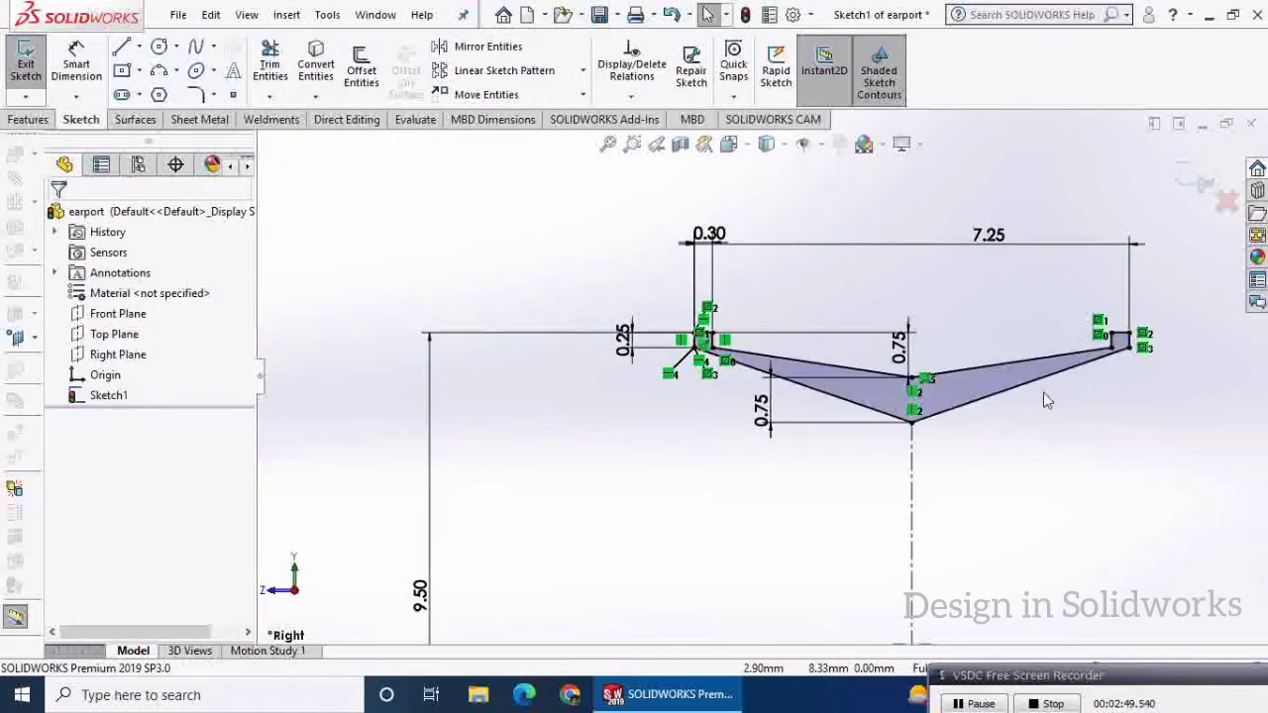
scroll(1063, 411, "up", 2)
scroll(1033, 391, "down", 2)
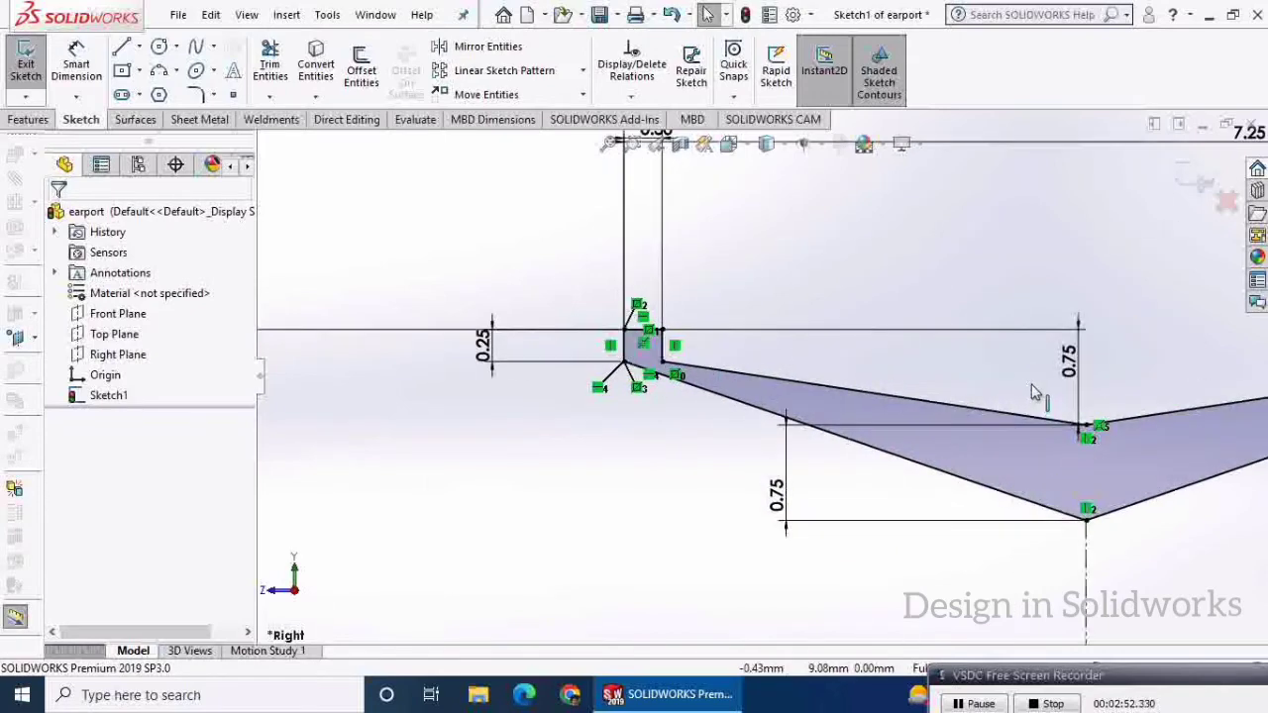
scroll(1033, 391, "up", 3)
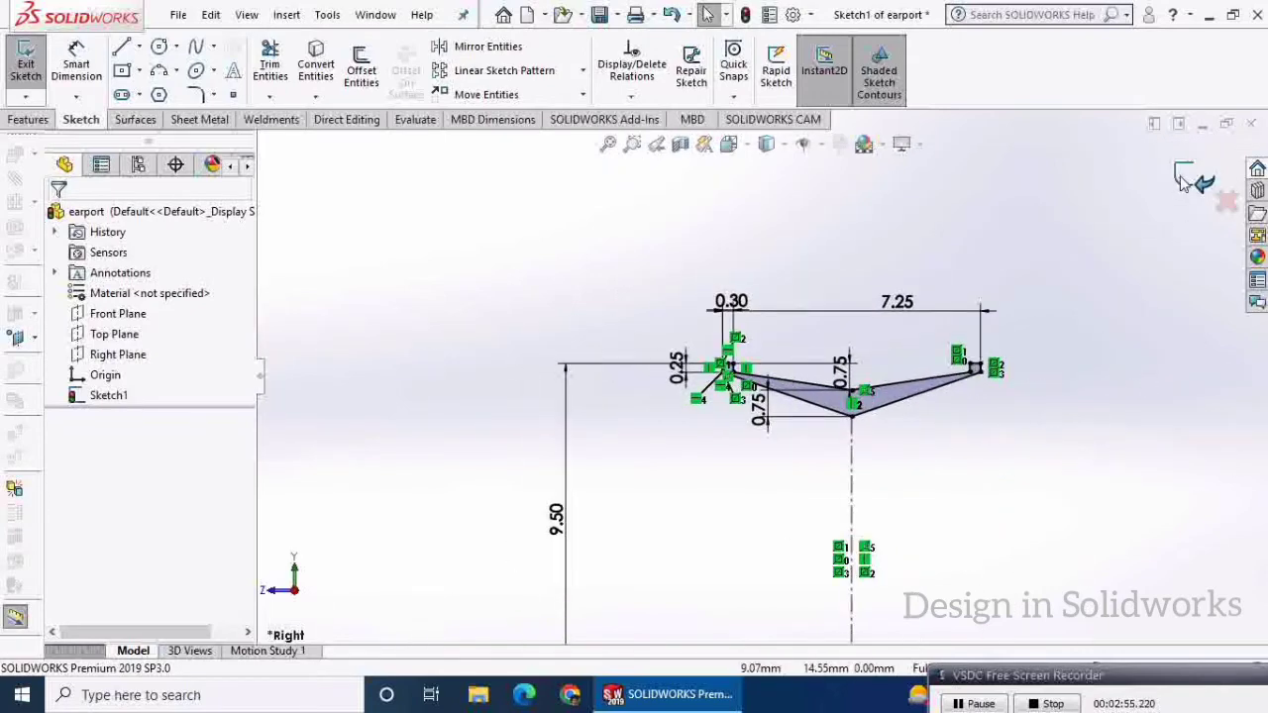
Step: Revolve the mirrored profile 360° about the horizontal centerline through the origin to create the ring
left_click(55, 119)
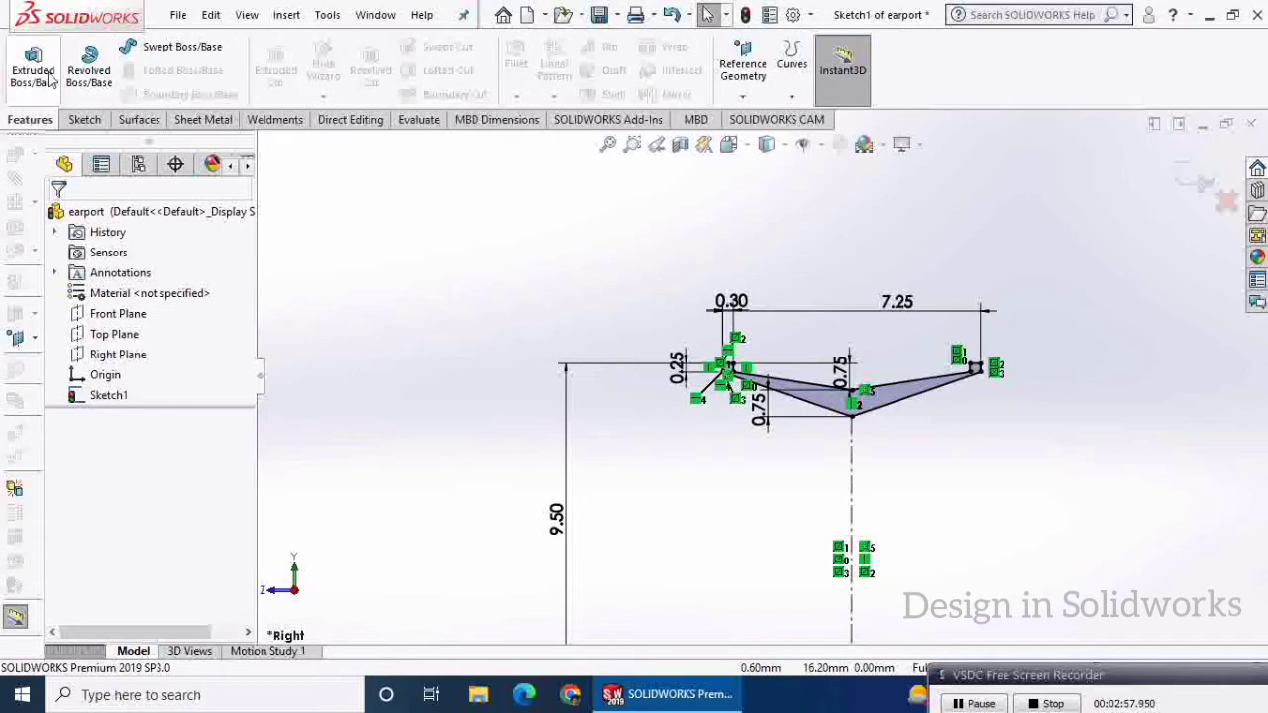
left_click(89, 71)
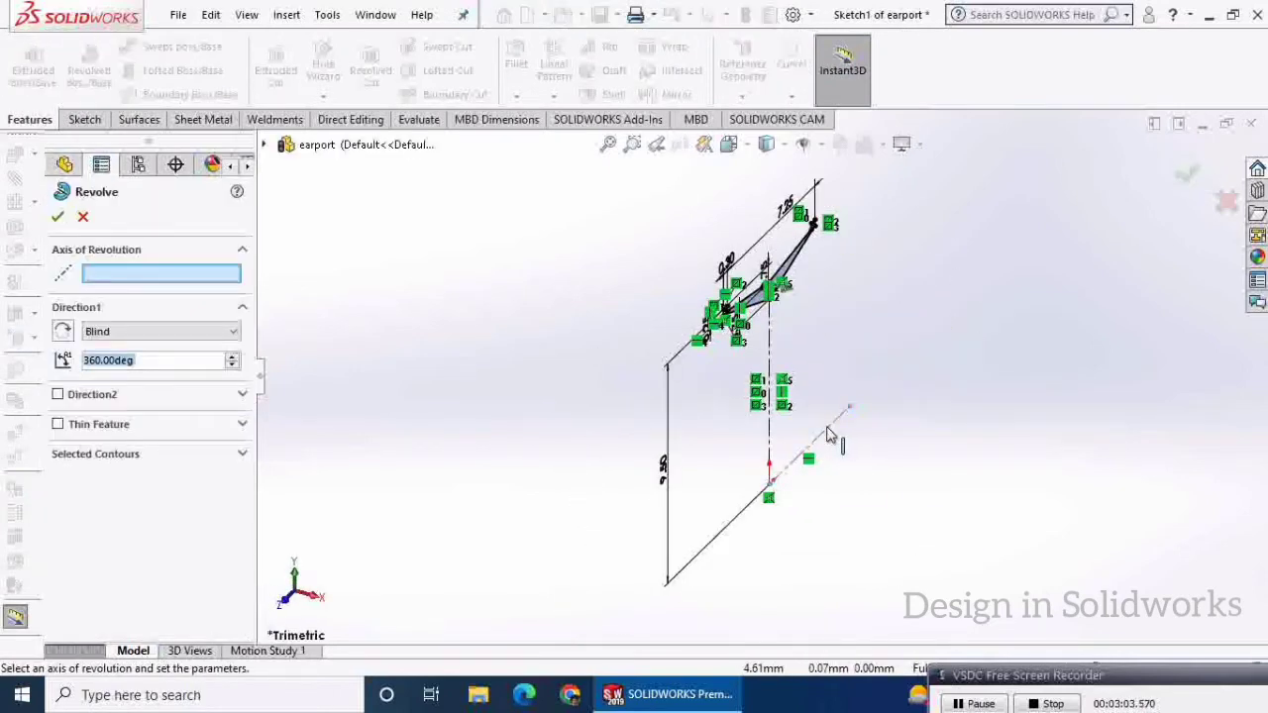
left_click(830, 434)
middle_click_drag(478, 362, 387, 297)
left_click(57, 218)
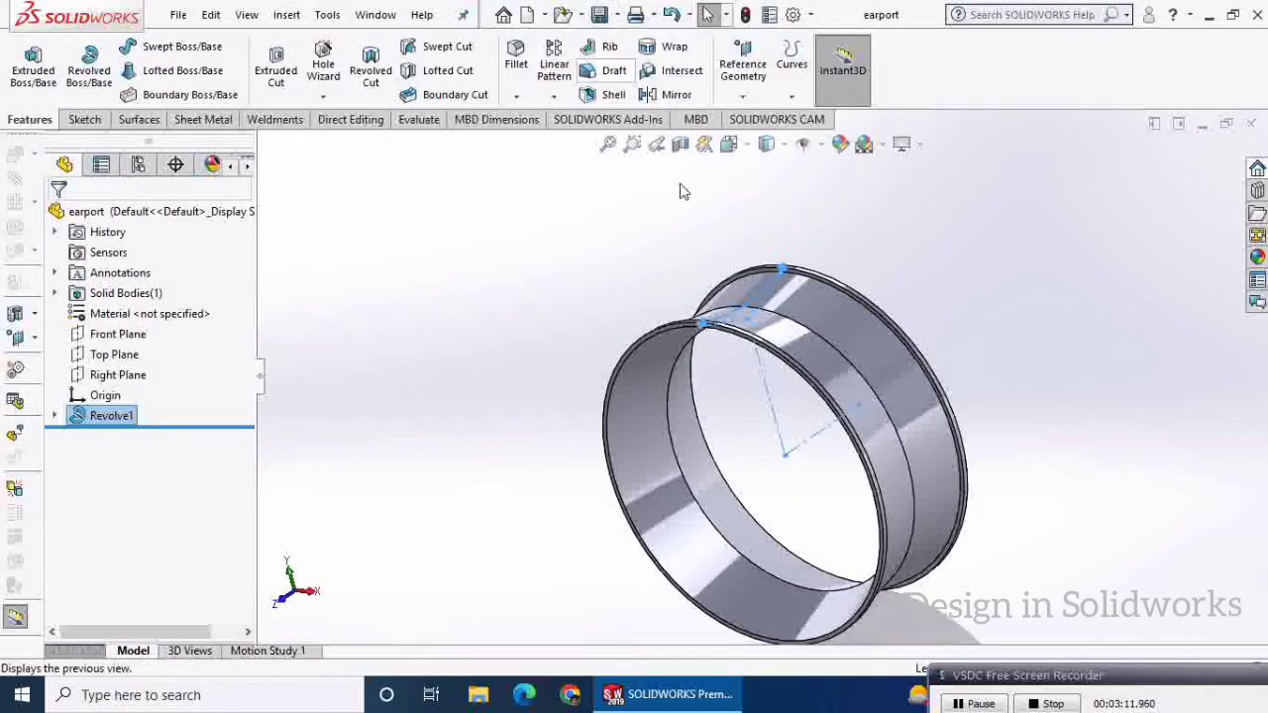
Step: Start a sketch on the Front Plane and draw a circle about 6.88 mm in diameter centered on the origin
left_click(118, 334)
left_click(214, 307)
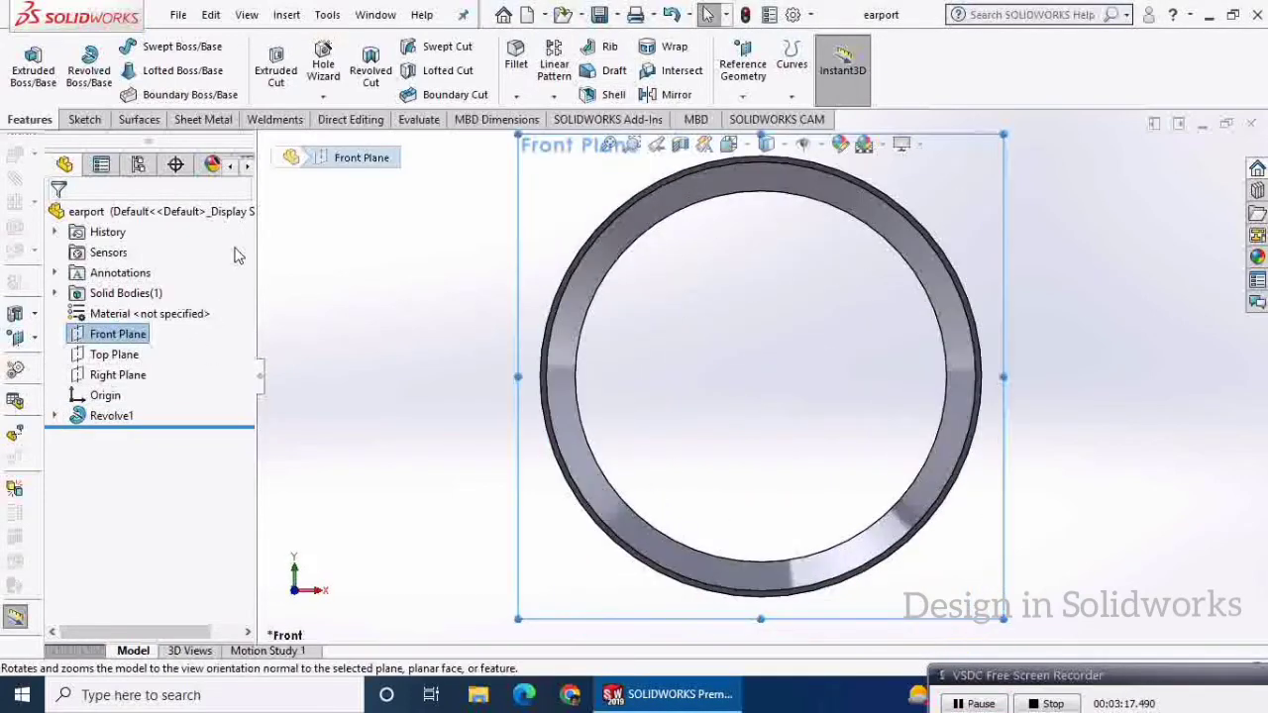
right_click(136, 339)
left_click(156, 307)
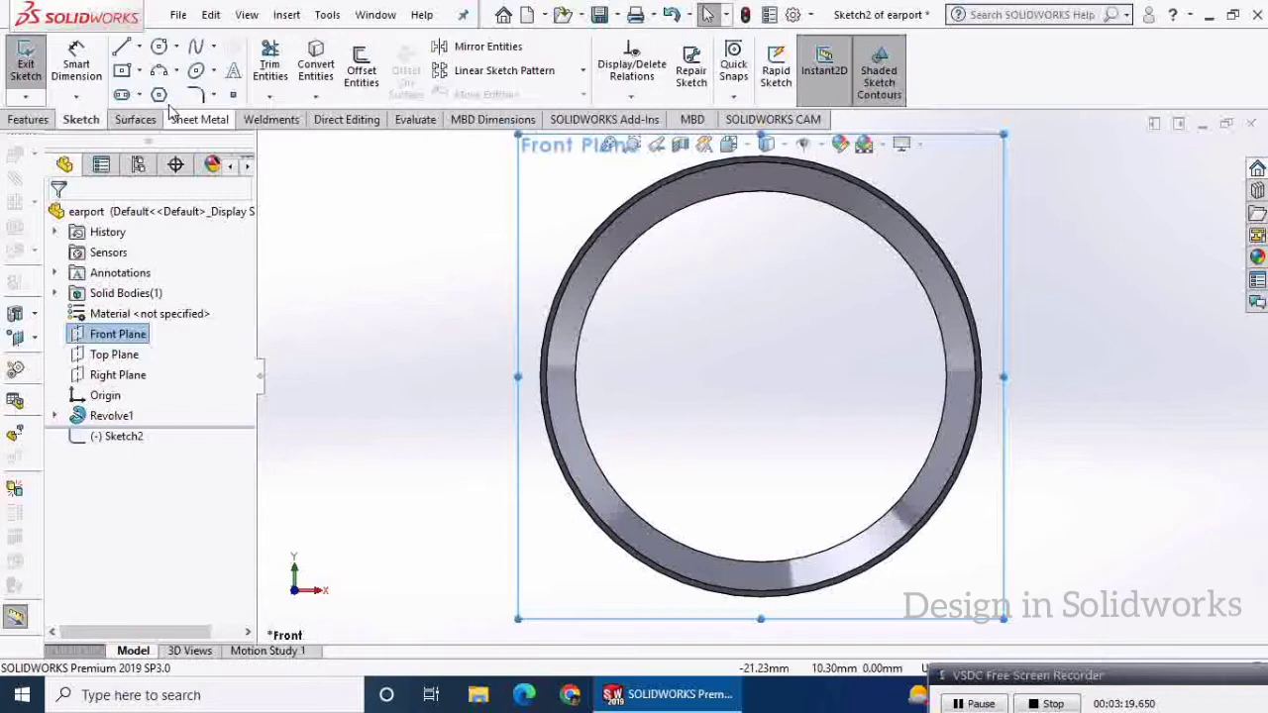
left_click(158, 46)
left_click(763, 374)
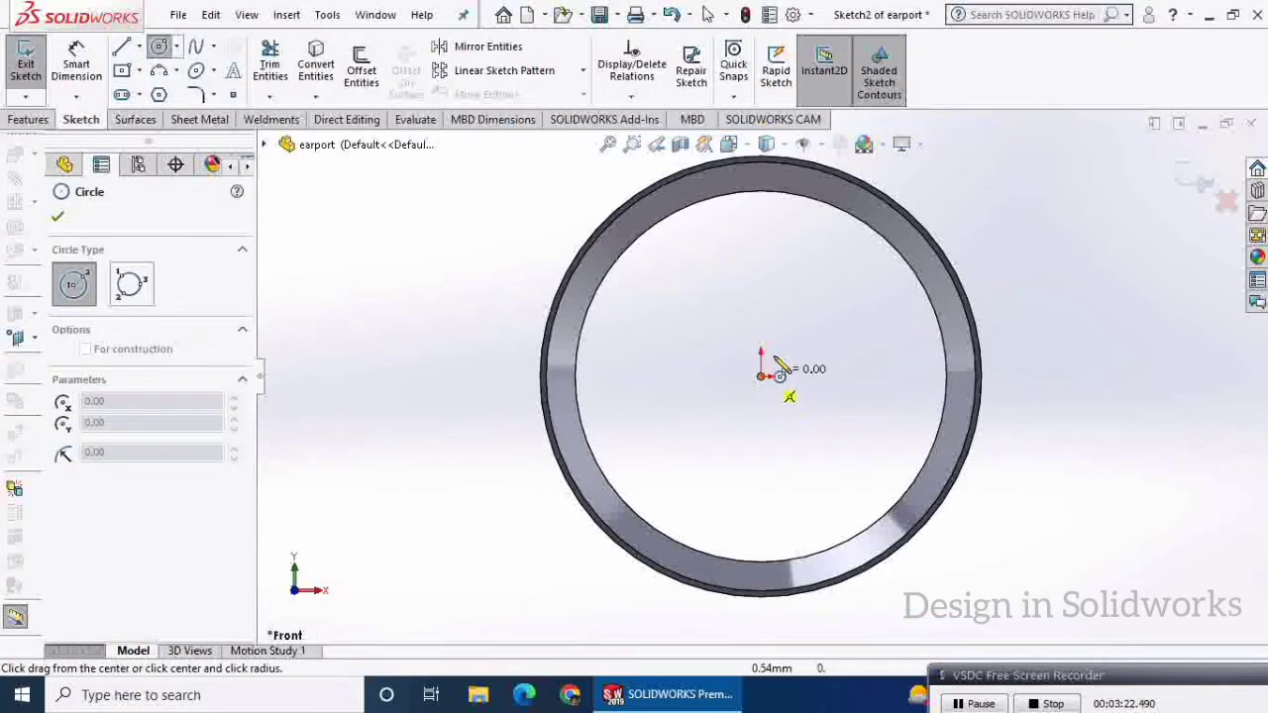
left_click(808, 327)
key("Escape")
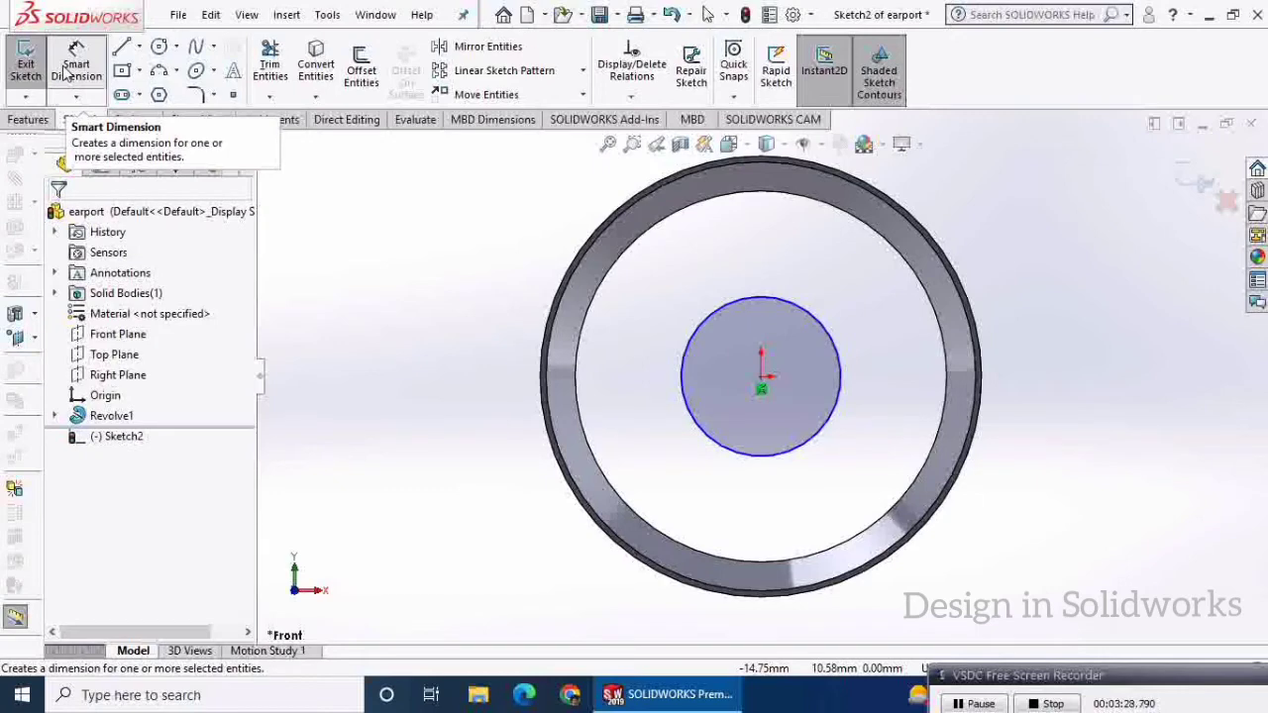
Step: Set the circle's diameter to 7.5 mm and finish dimensioning
left_click(70, 72)
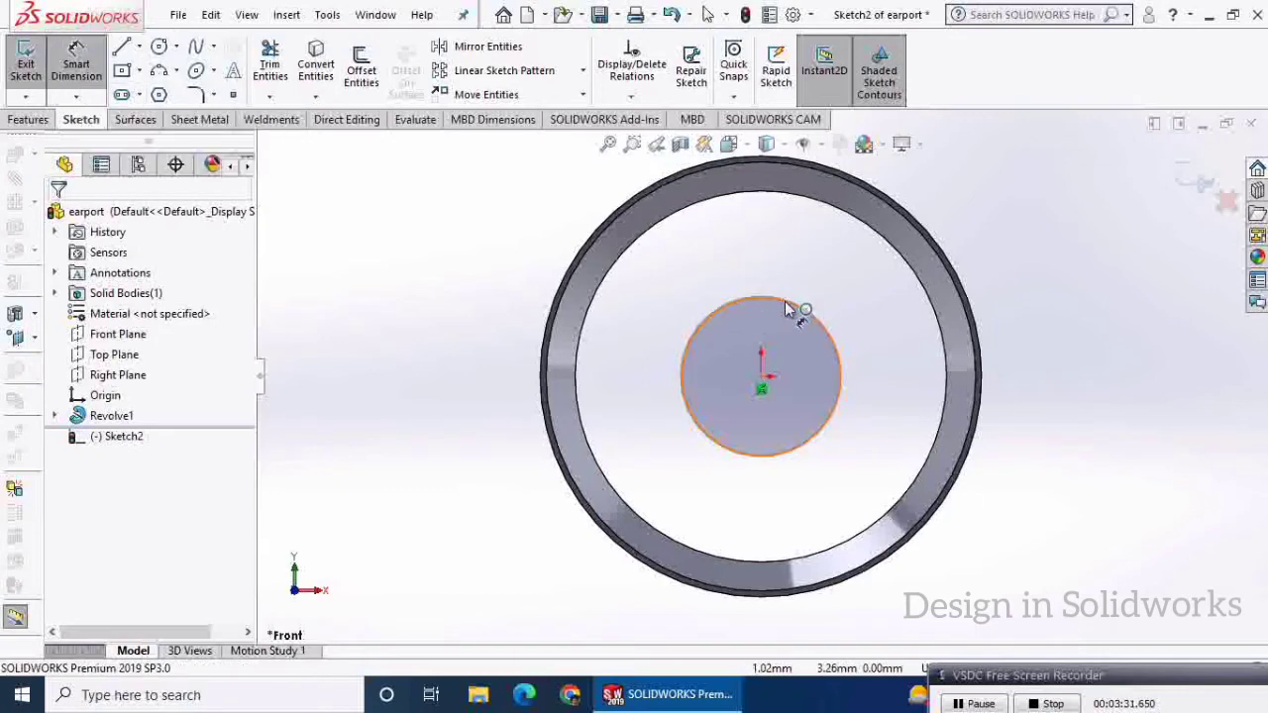
left_click(792, 274)
left_click(795, 259)
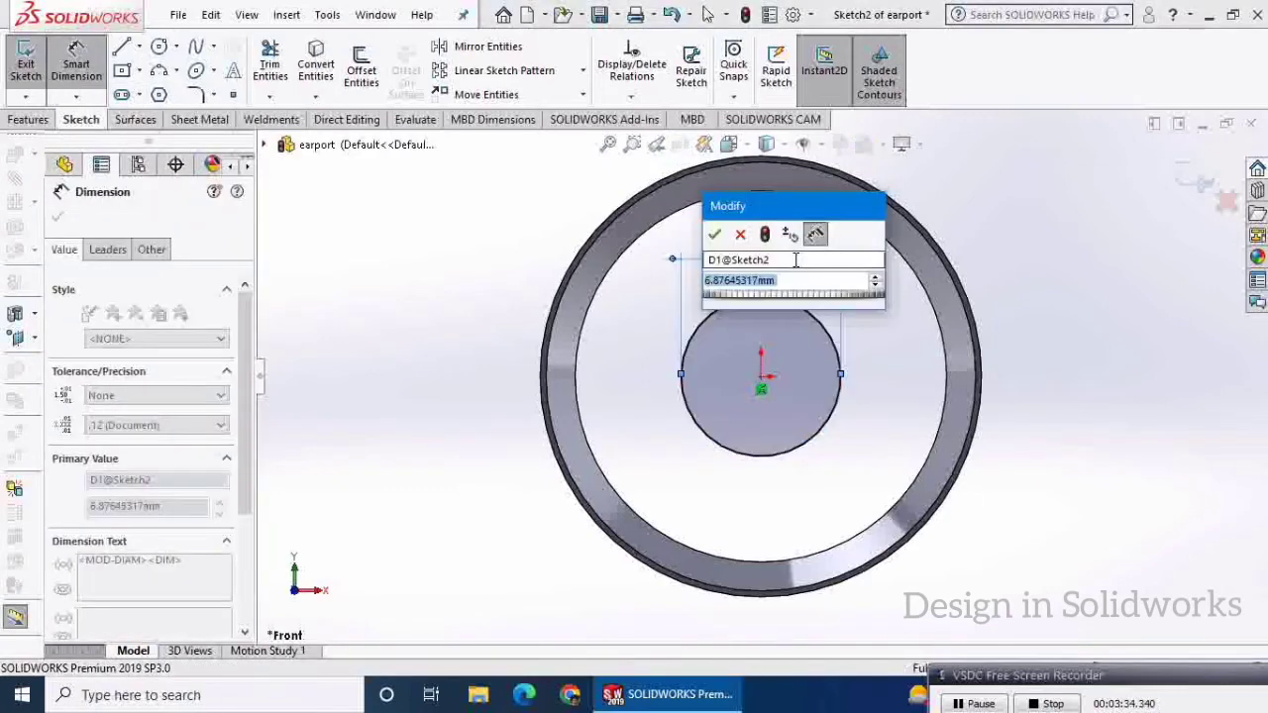
type("7.5")
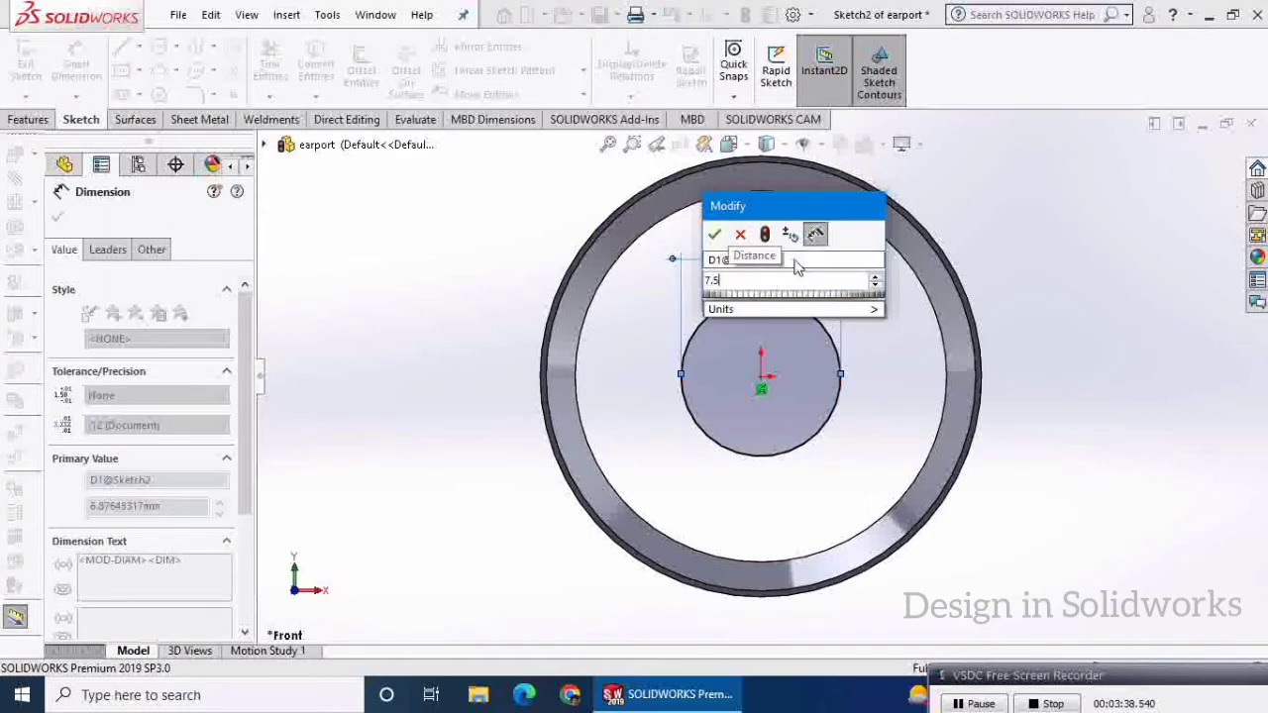
key("Return")
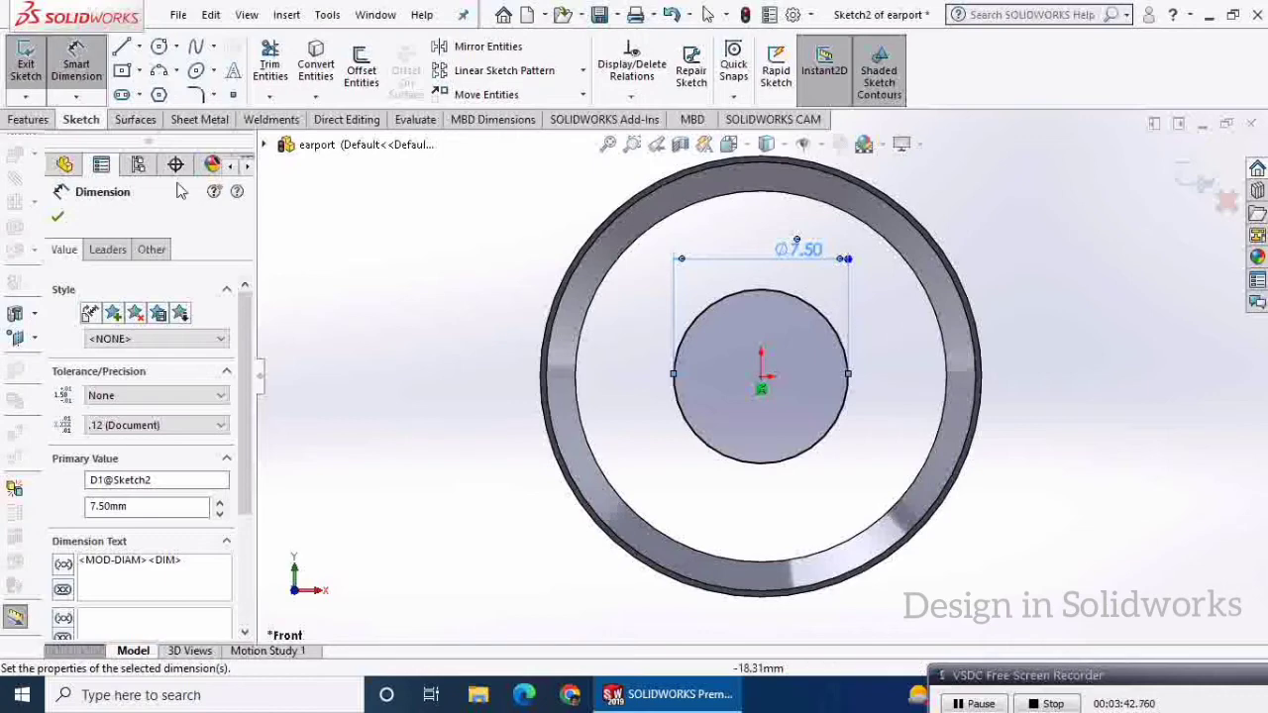
left_click(56, 220)
Step: Extrude the circle as a boss with the Mid Plane end condition and a depth of 0.5 mm
middle_click_drag(399, 314, 465, 380)
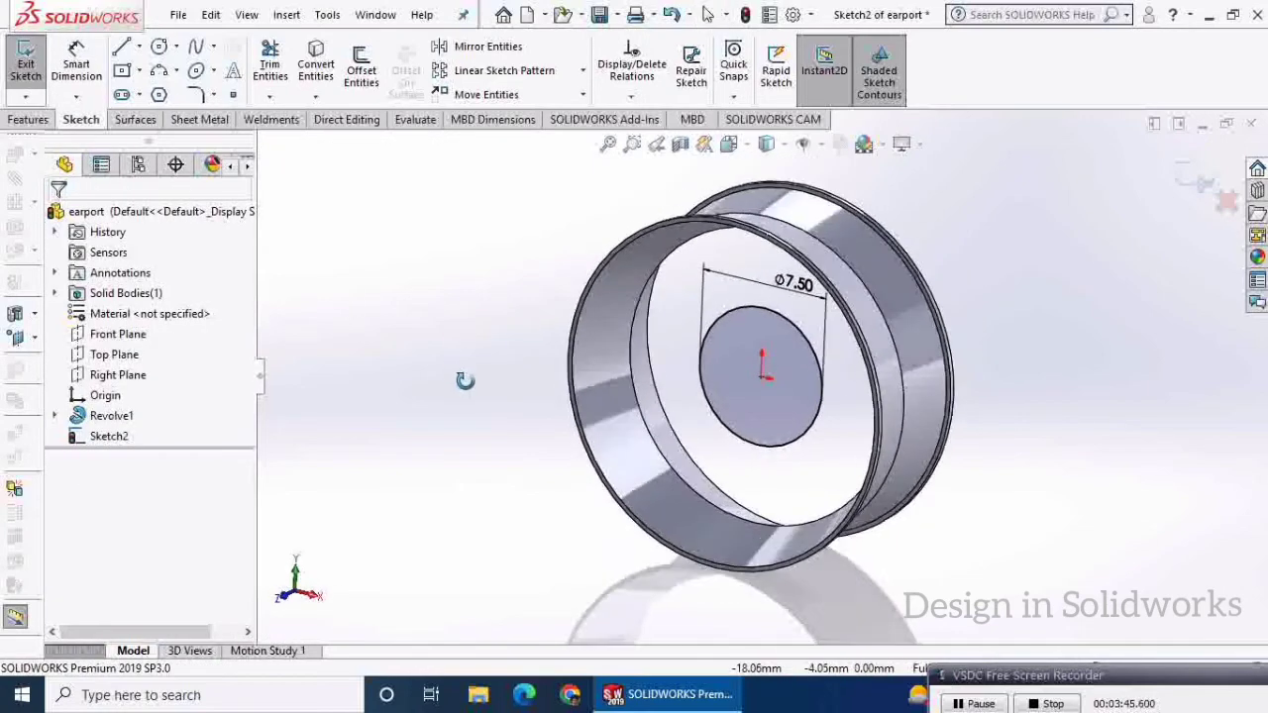
left_click(28, 119)
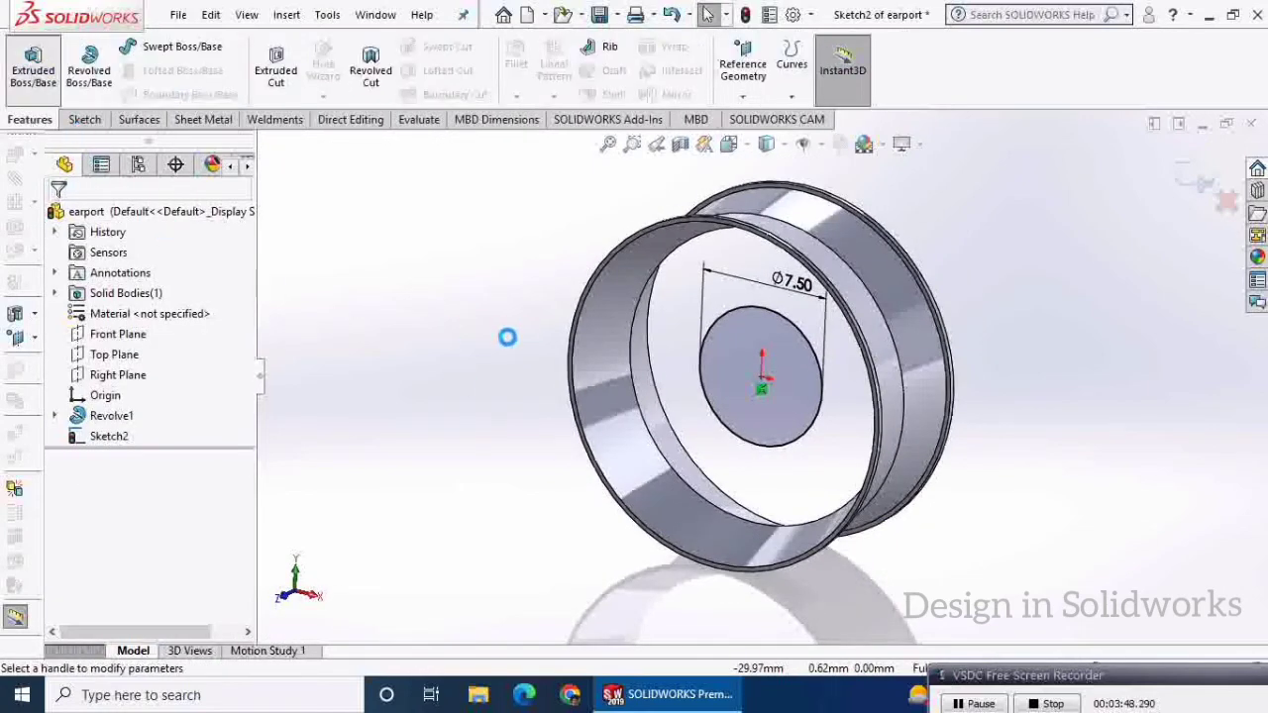
left_click(158, 328)
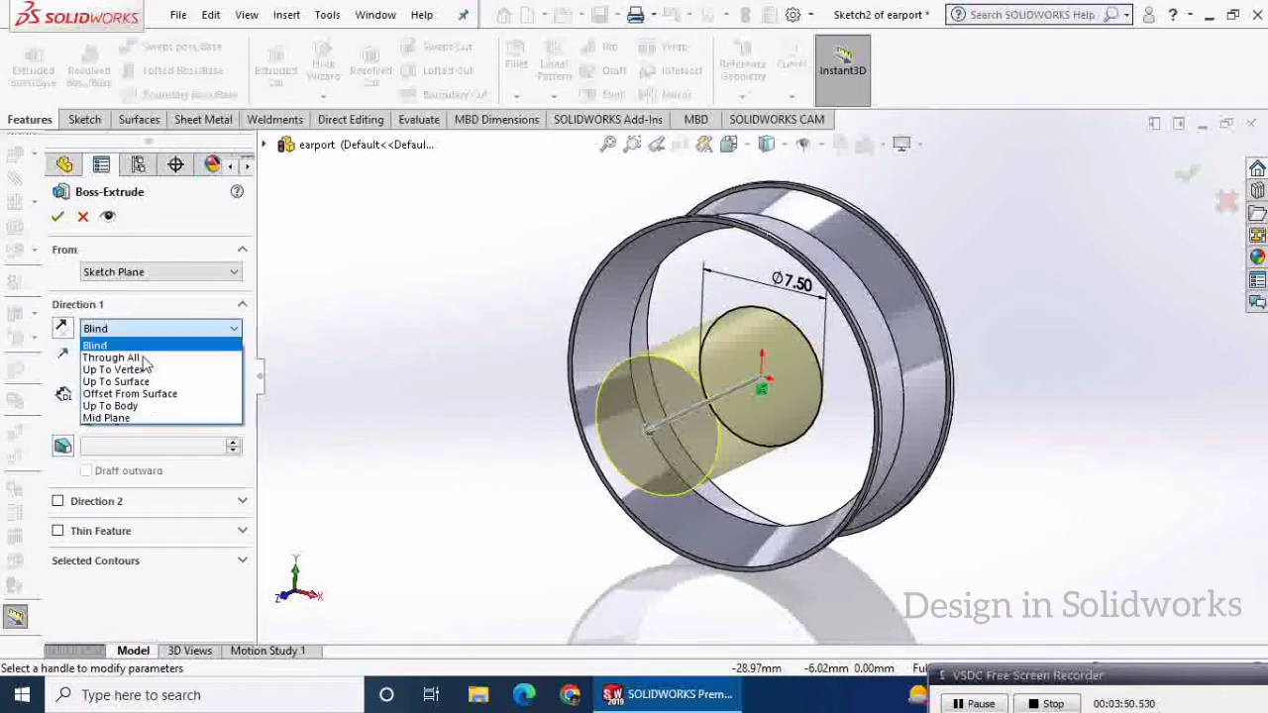
left_click(149, 418)
type("2")
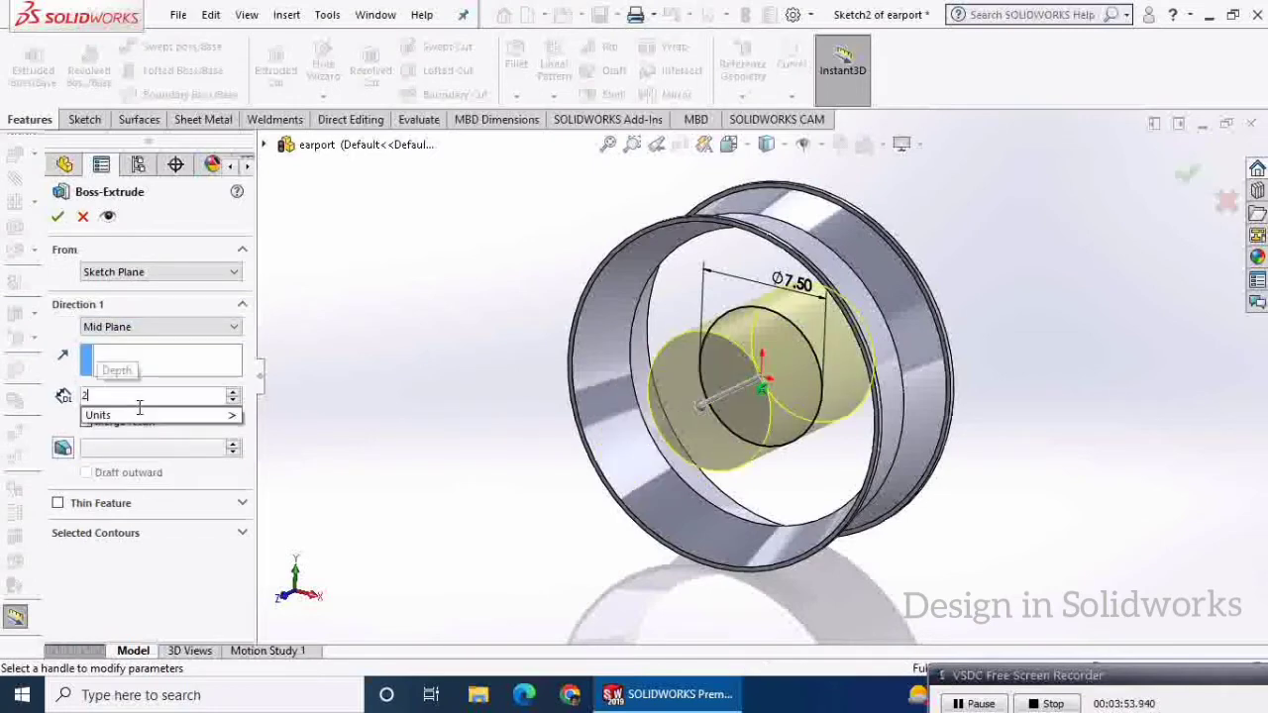
key("Return")
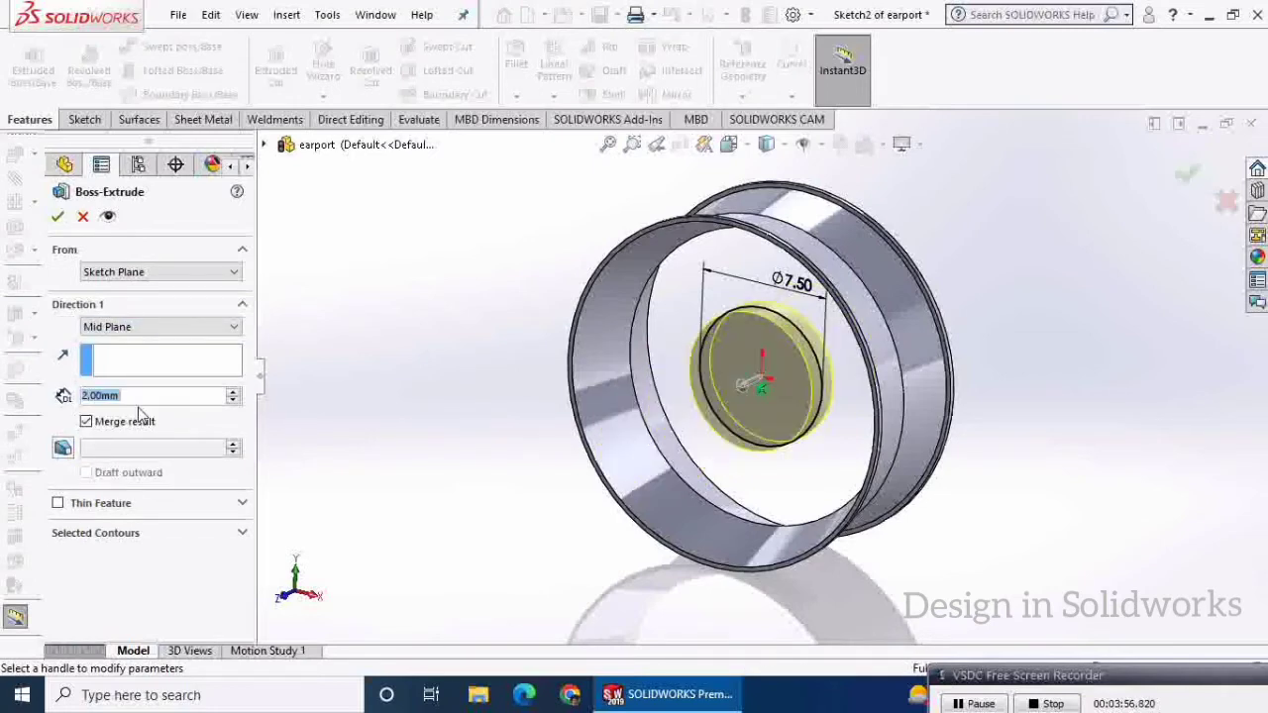
type("0.5")
key("Return")
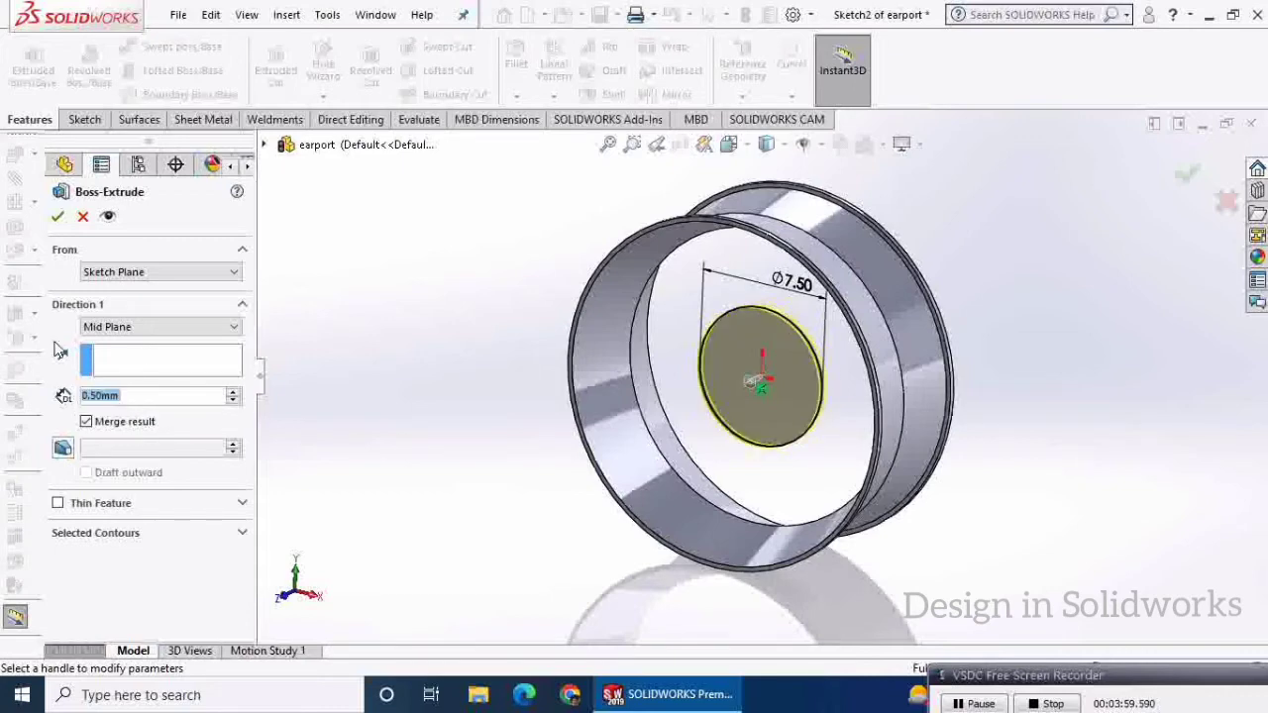
left_click(56, 226)
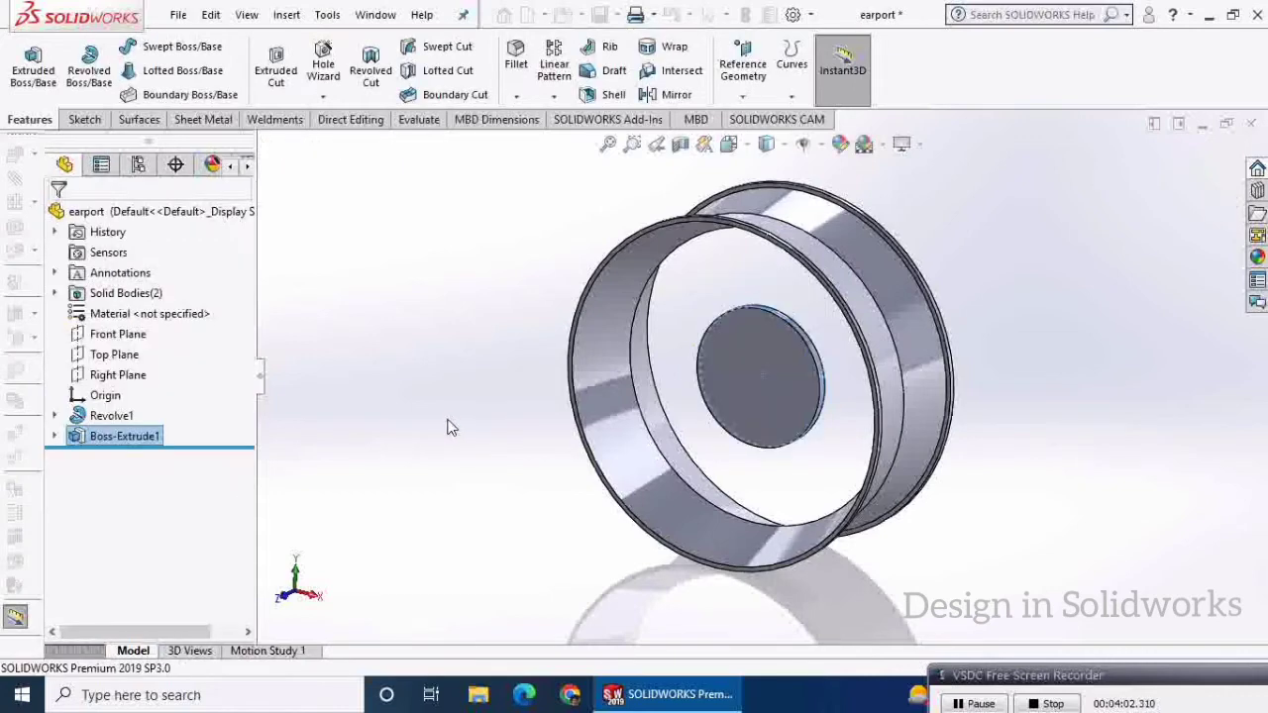
middle_click_drag(822, 376, 884, 676)
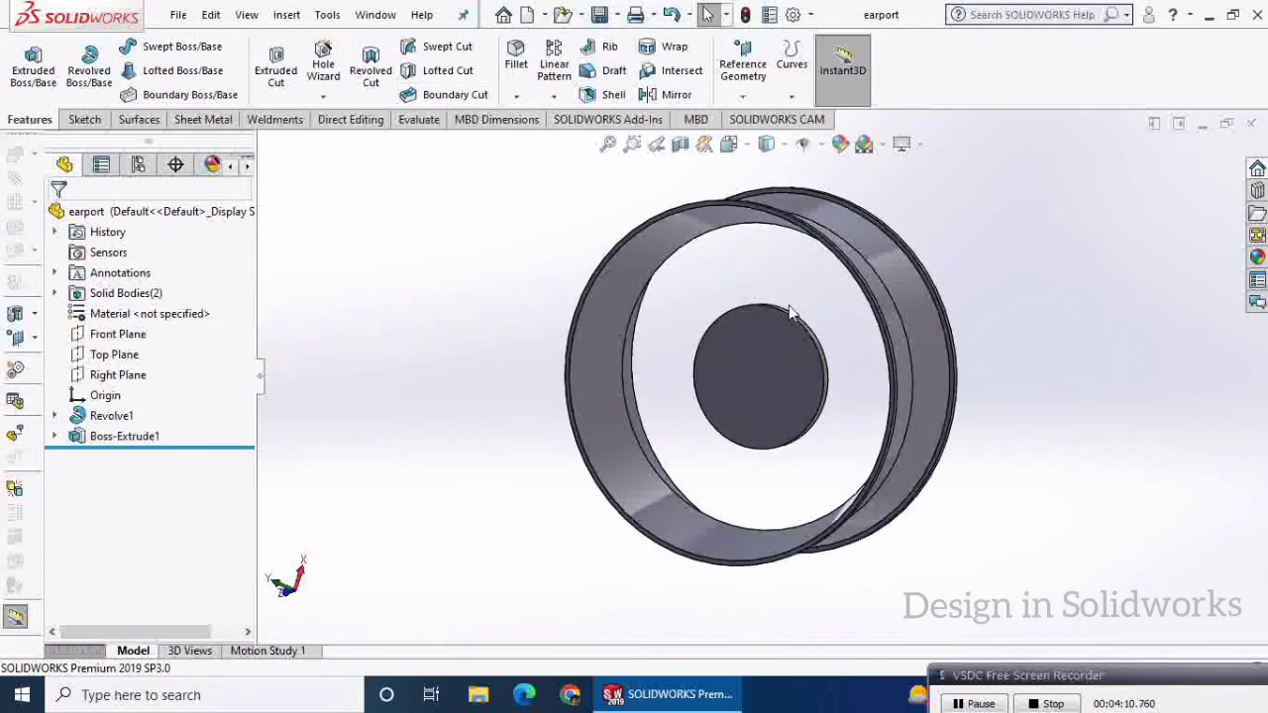
scroll(790, 307, "down", 3)
scroll(797, 327, "up", 3)
left_click(973, 704)
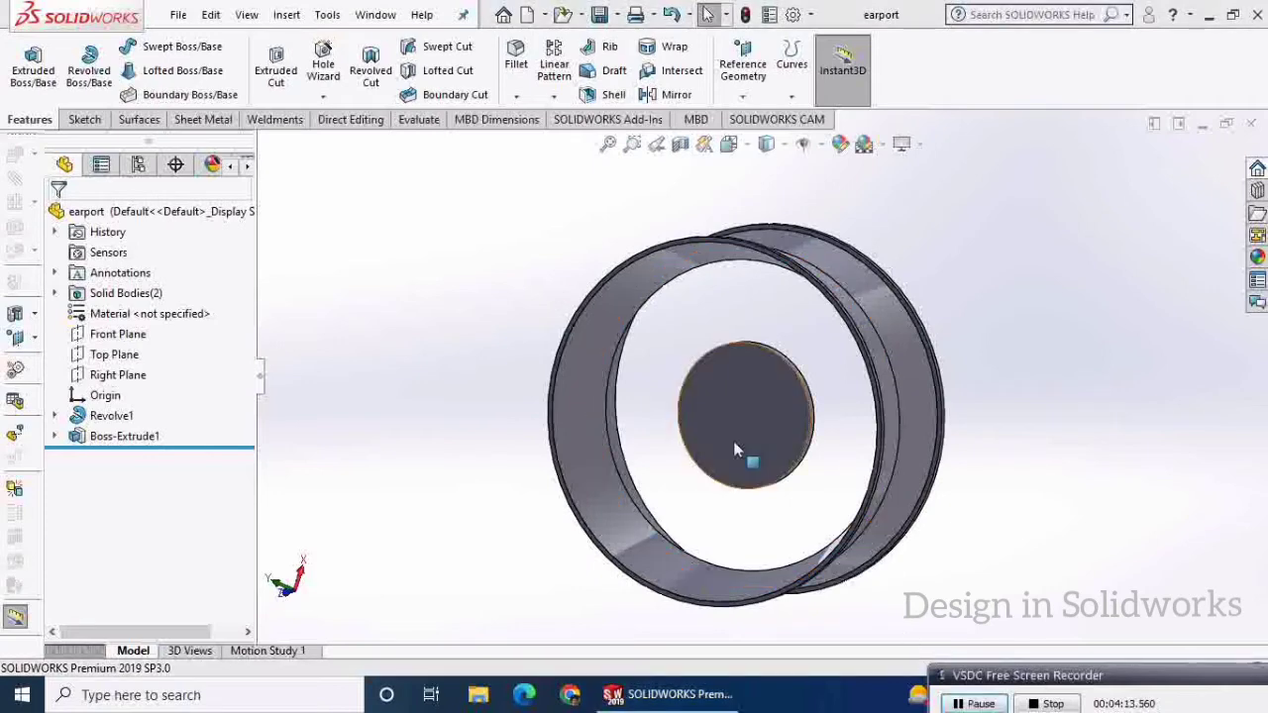
Step: Start a sketch on the disc's flat face and draw a vertical centerline from the origin to the disc's upper edge
left_click(732, 450)
left_click(906, 376)
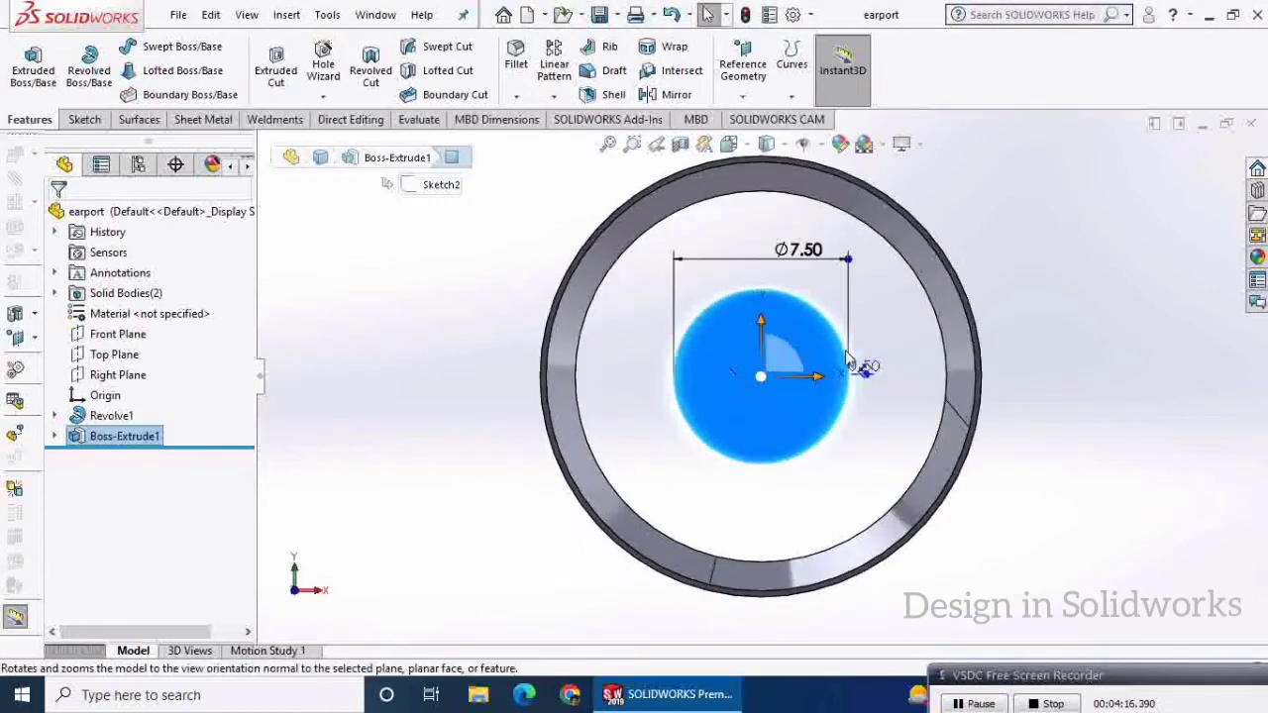
left_click(84, 118)
left_click(24, 59)
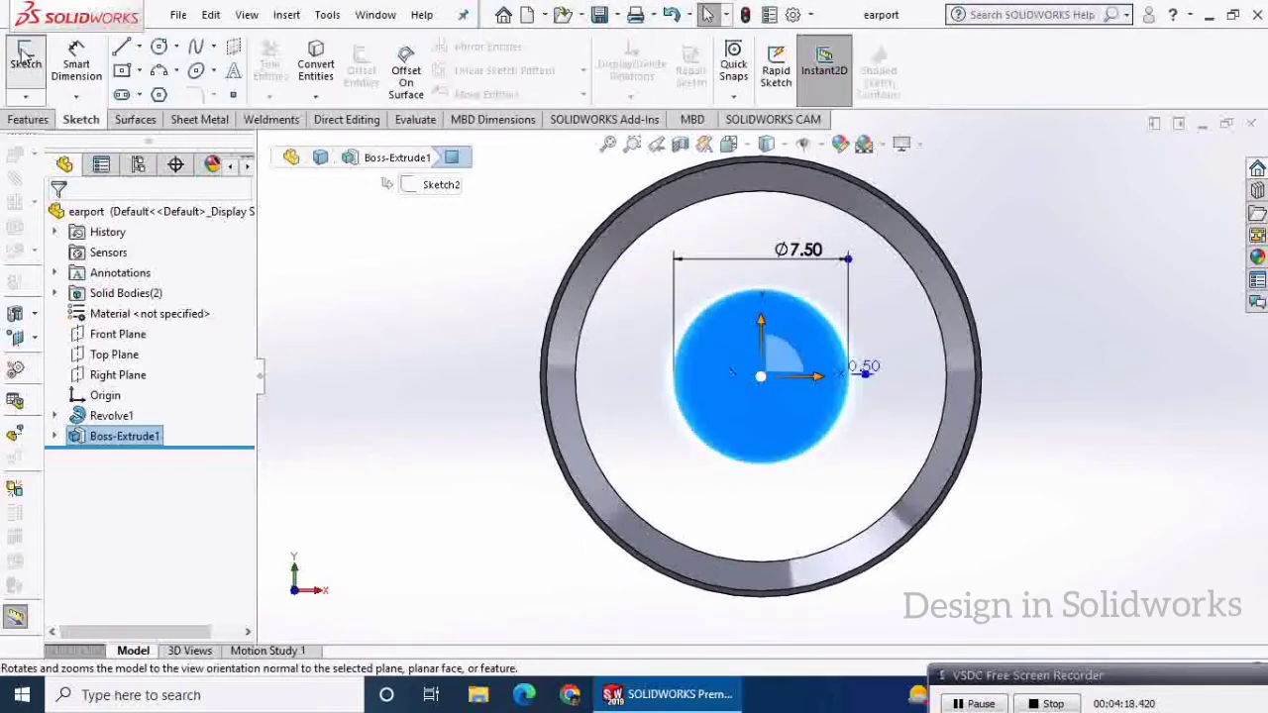
left_click(139, 47)
left_click(159, 90)
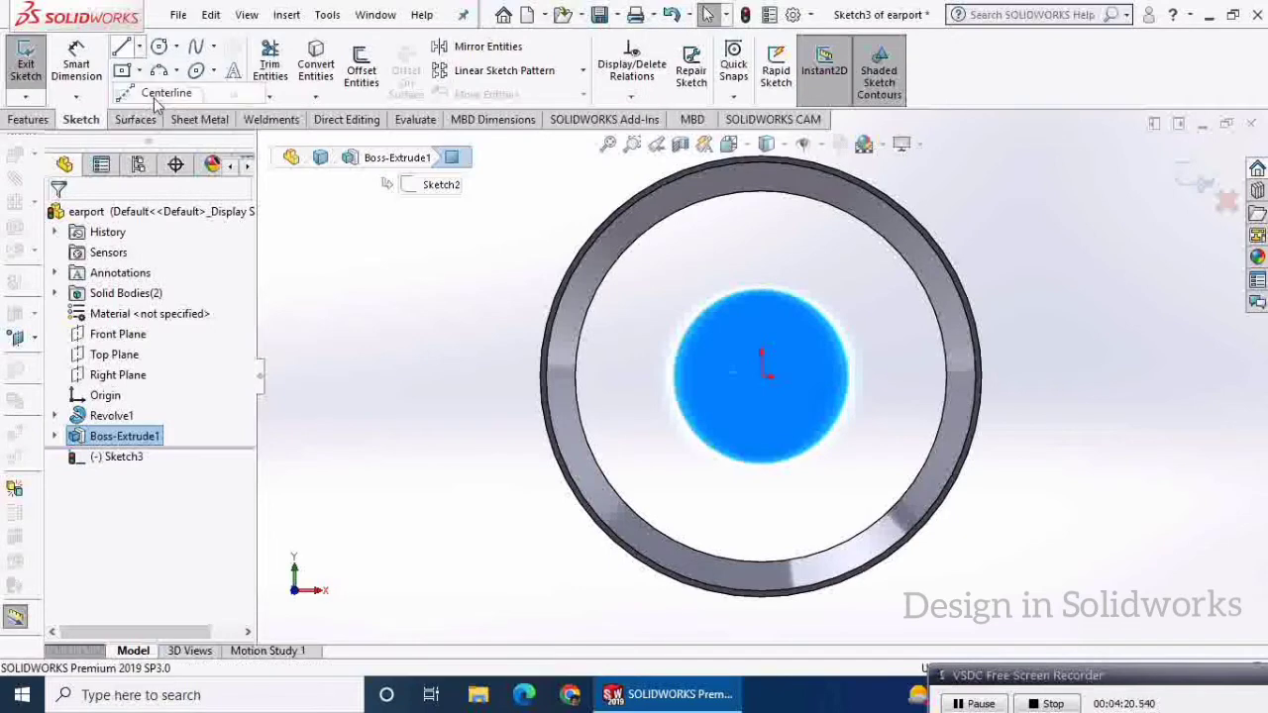
left_click(761, 377)
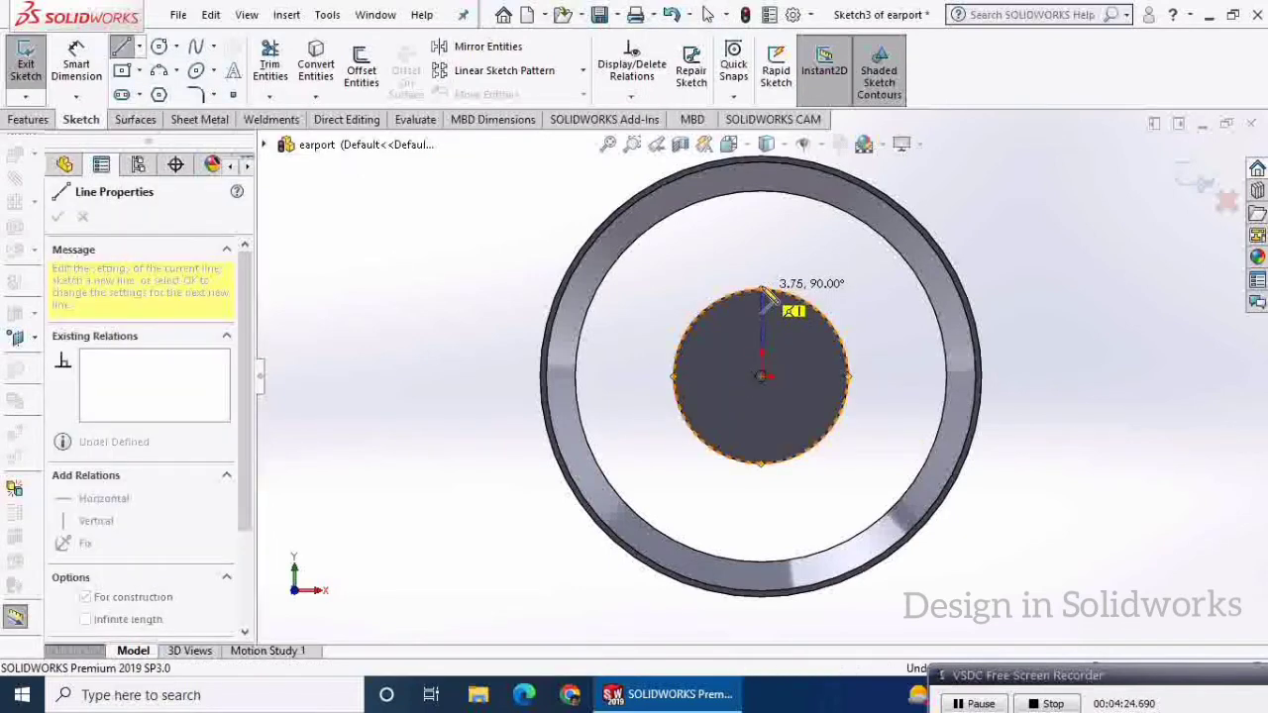
left_click(763, 290)
key("Escape")
Step: Draw a circle of about 0.66 mm radius on the centerline, centered about 2.25 mm above the origin
scroll(797, 303, "down", 5)
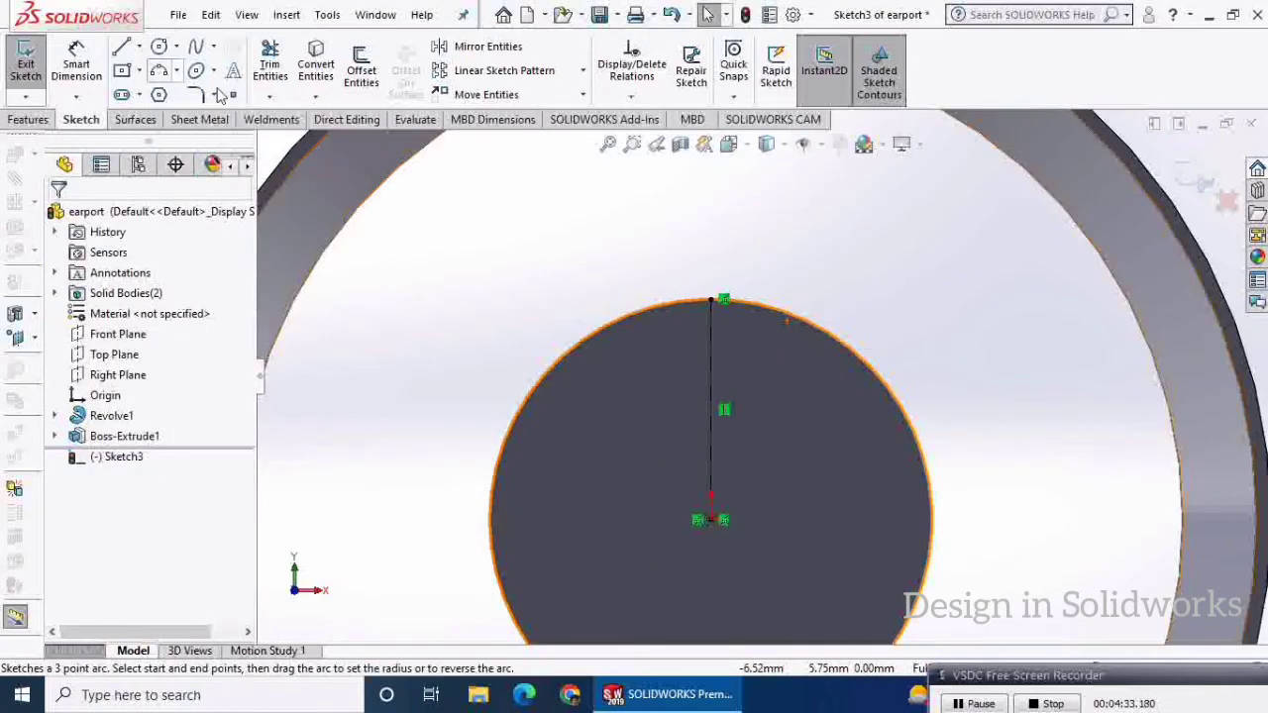
left_click(159, 47)
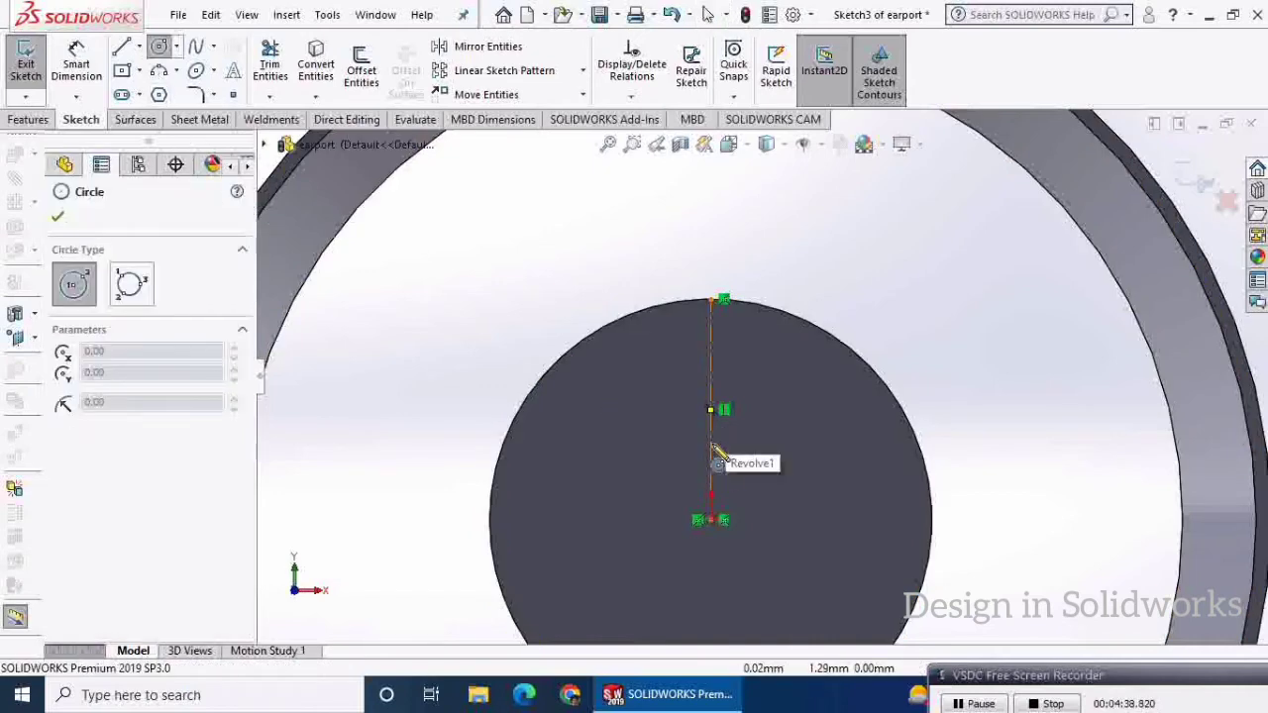
left_click(712, 394)
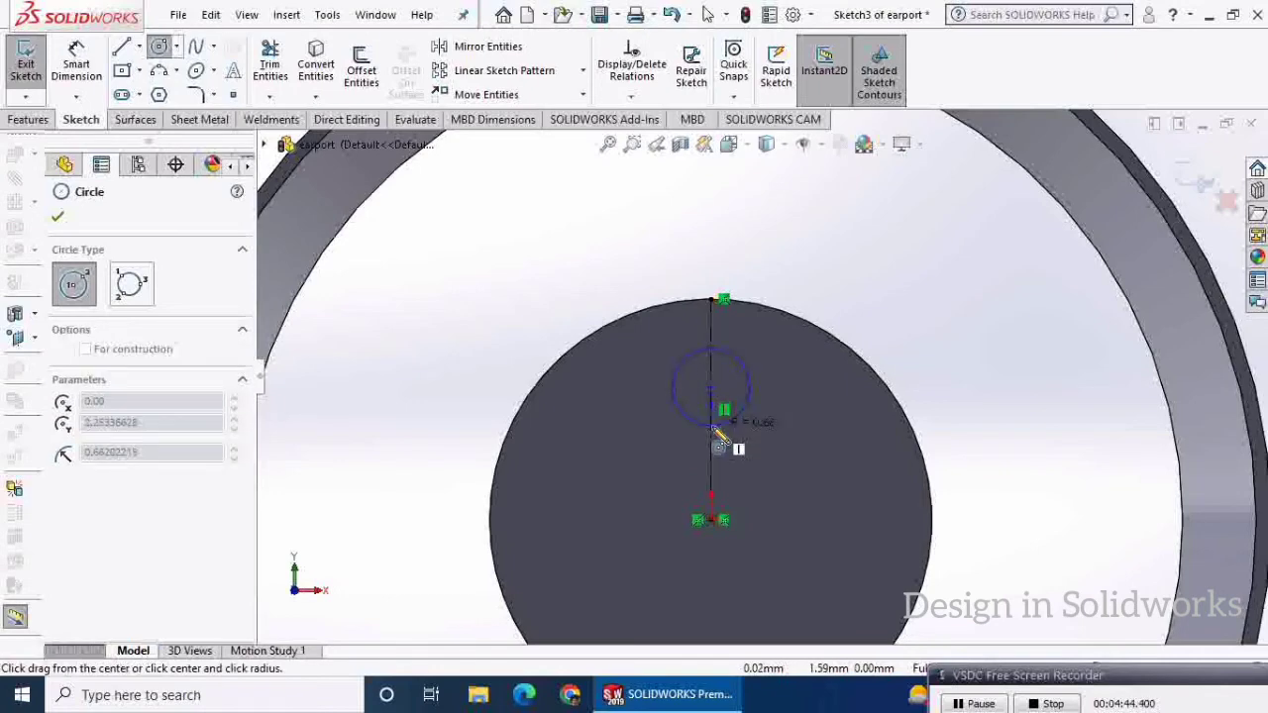
left_click(713, 428)
right_click(768, 420)
left_click(797, 420)
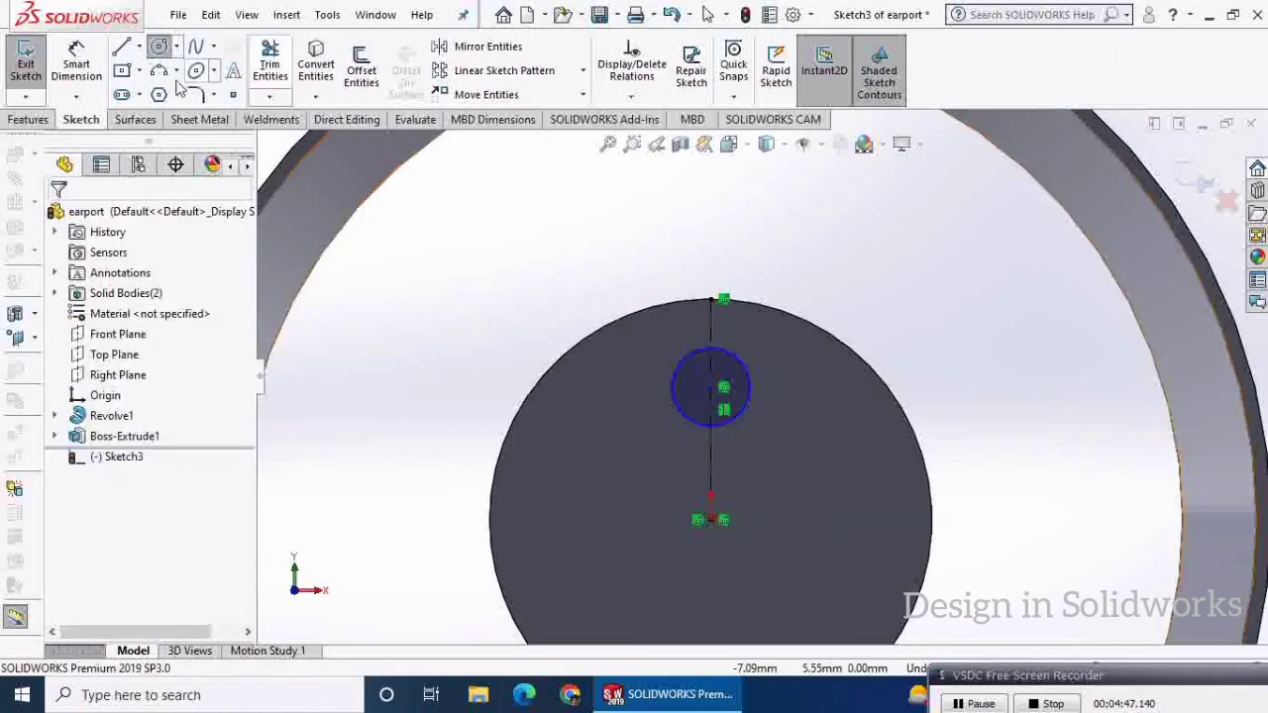
Step: Draw two outward-slanting lines from the small circle's left and right quadrant points up to the disc's edge
left_click(121, 47)
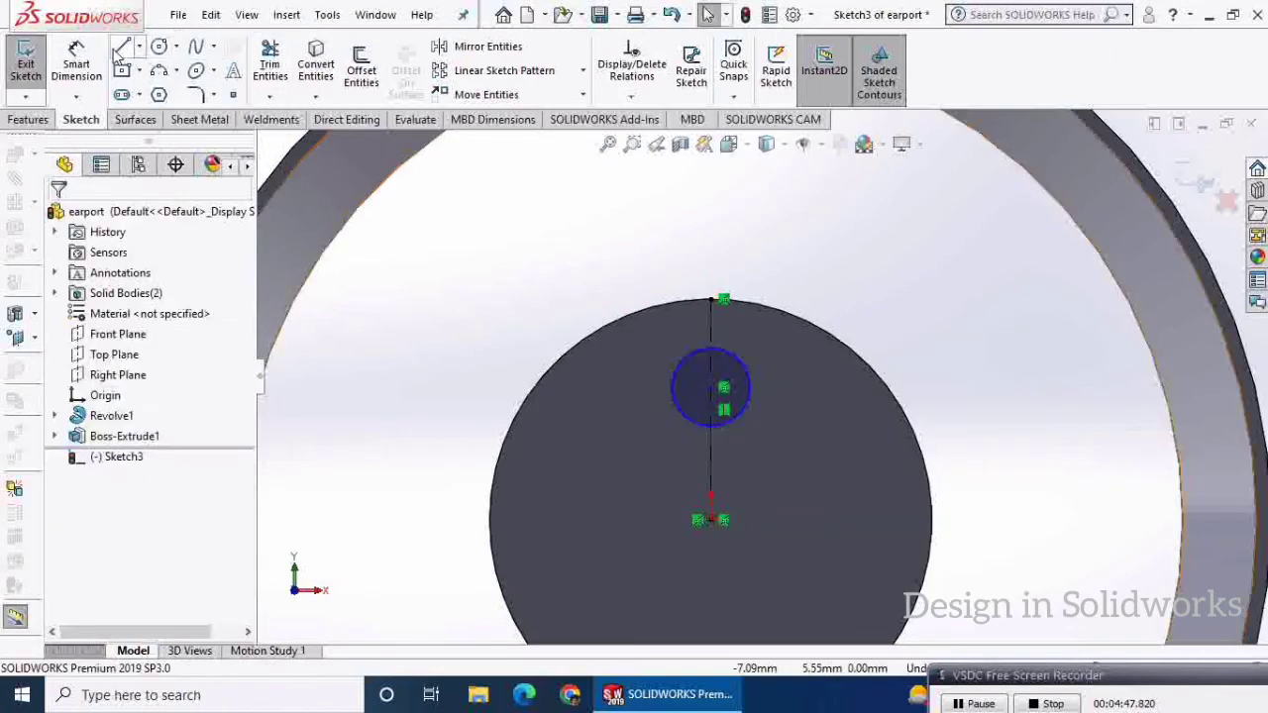
left_click(753, 380)
right_click(802, 302)
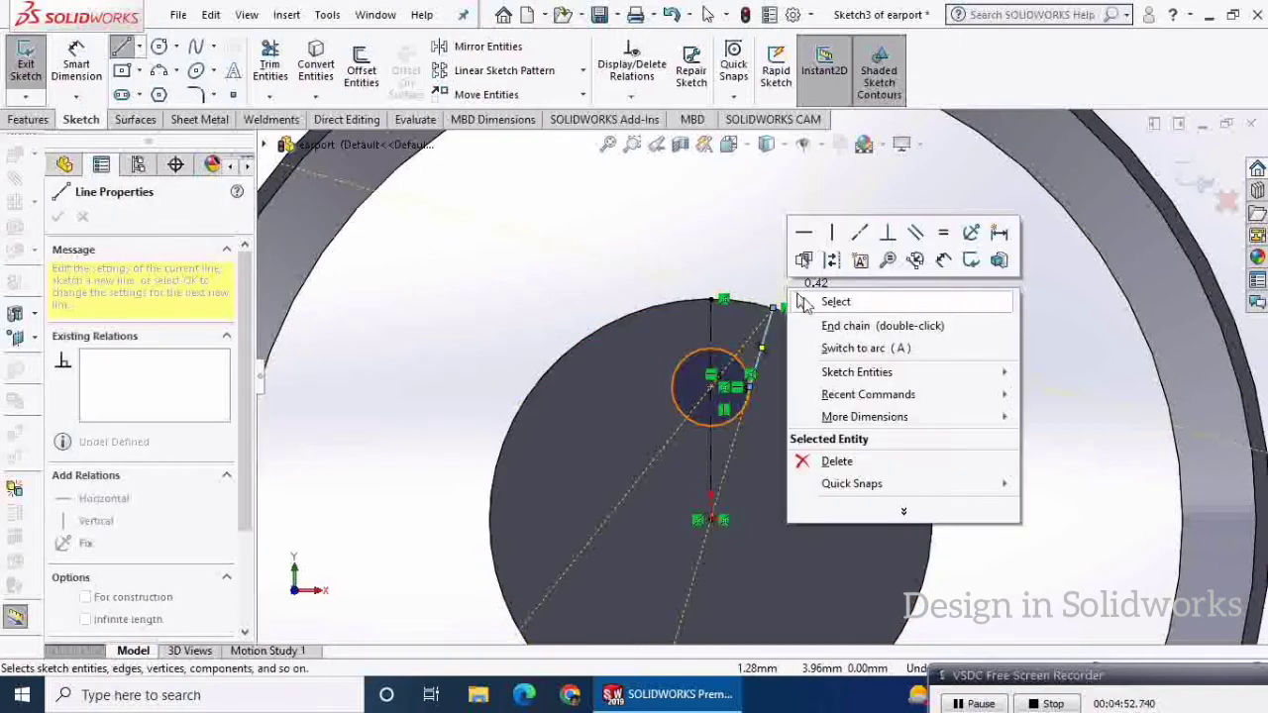
left_click(834, 302)
left_click(122, 47)
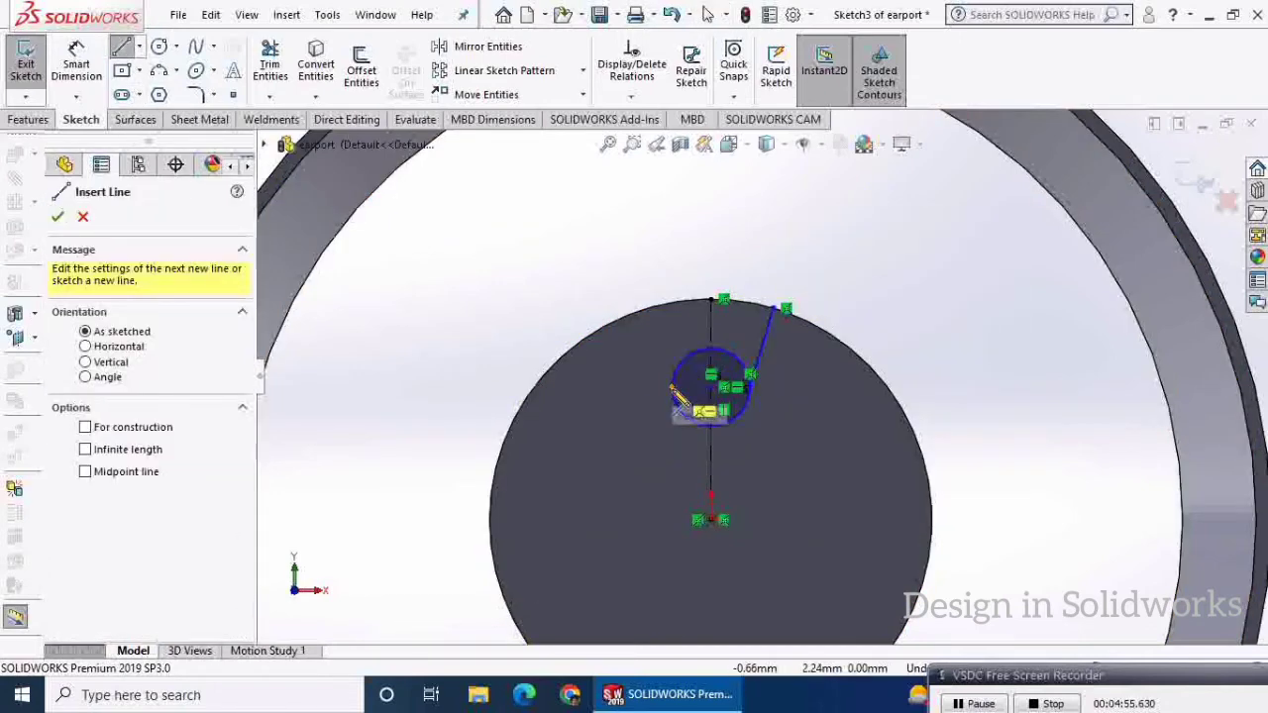
left_click(672, 386)
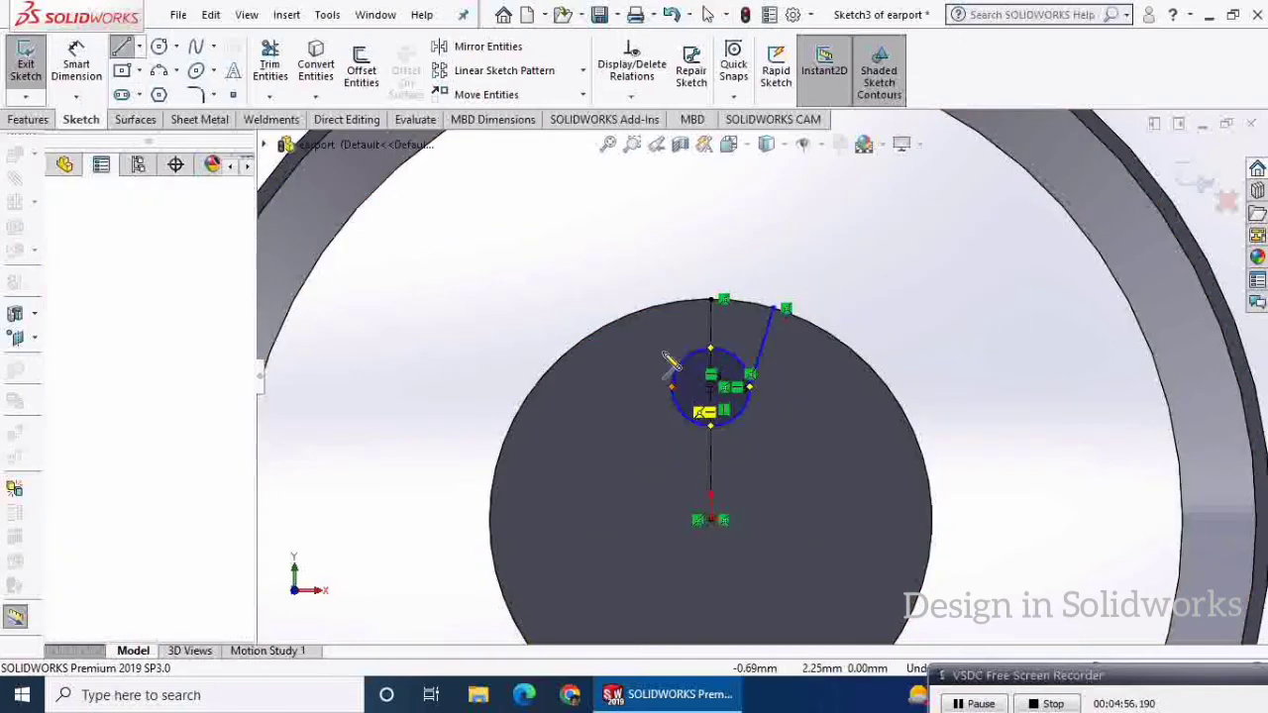
left_click(649, 308)
right_click(678, 279)
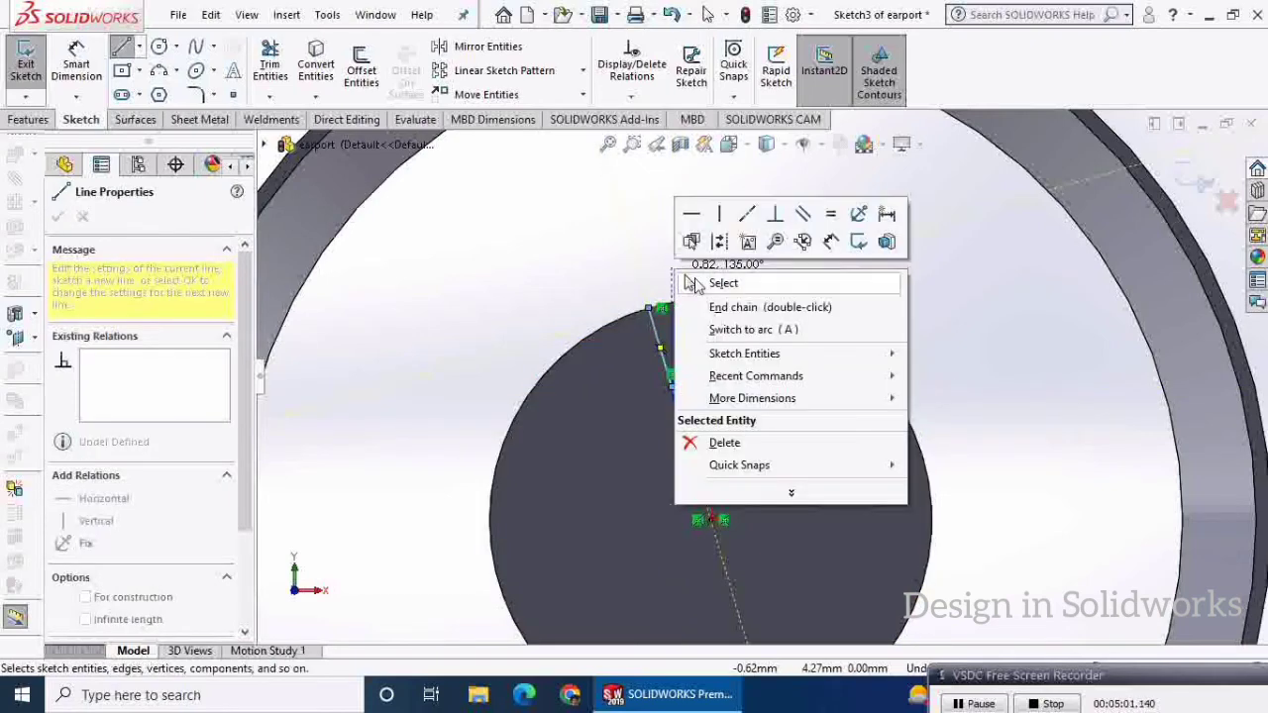
left_click(718, 280)
Step: Trim away the small circle's upper half between the two slanted lines, using Trim to closest
scroll(733, 342, "down", 2)
scroll(733, 343, "down", 1)
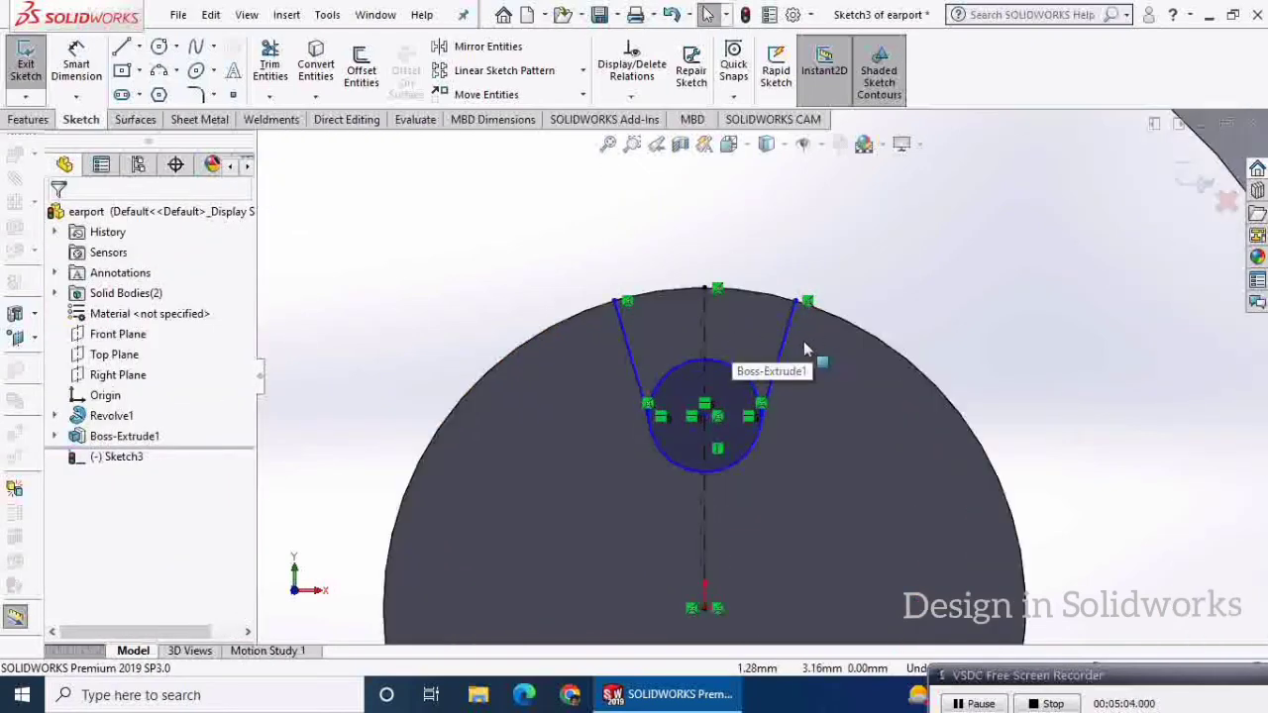
left_click(270, 60)
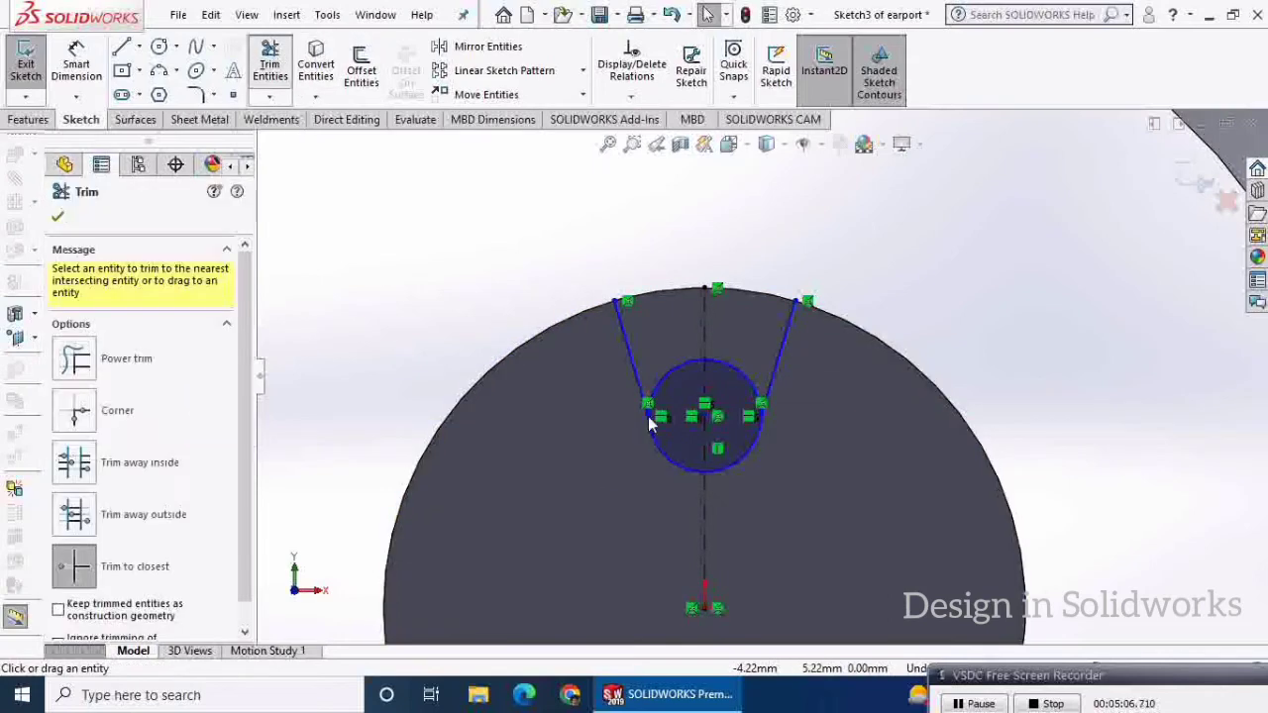
left_click(736, 367)
left_click(736, 368)
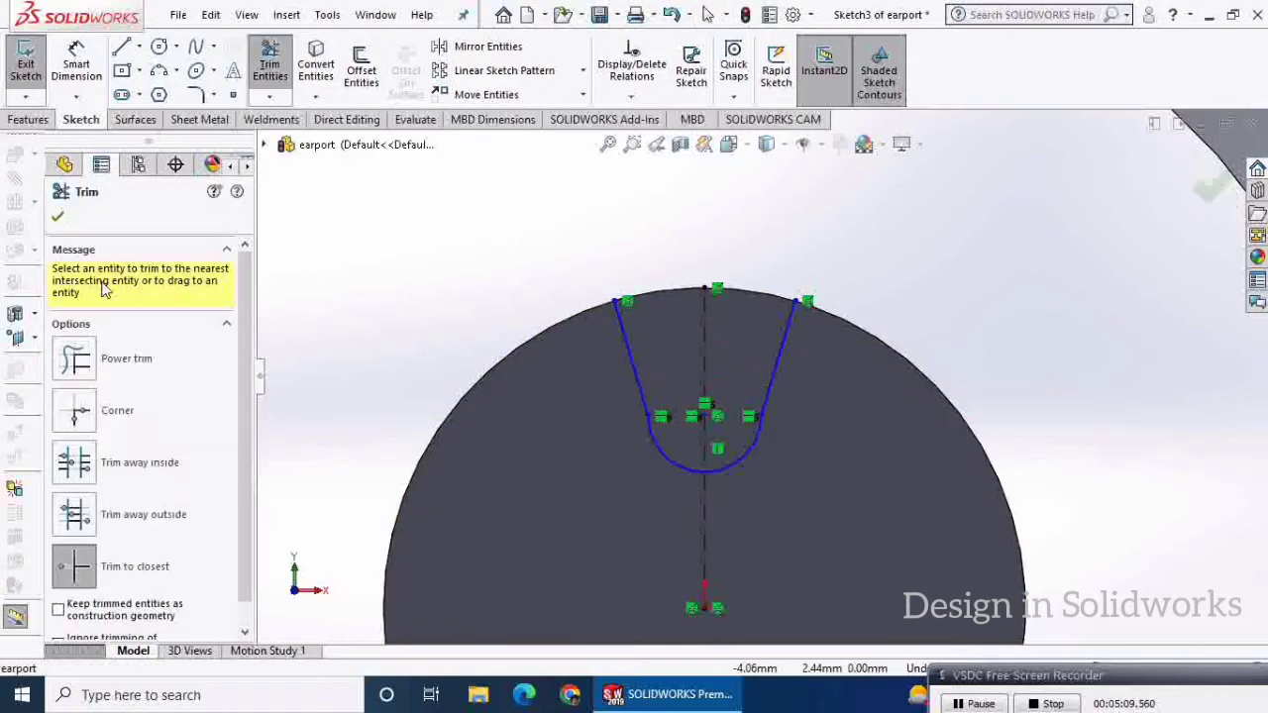
left_click(58, 218)
Step: Dimension the notch's bottom arc with a radius of 0.4 mm
left_click(76, 59)
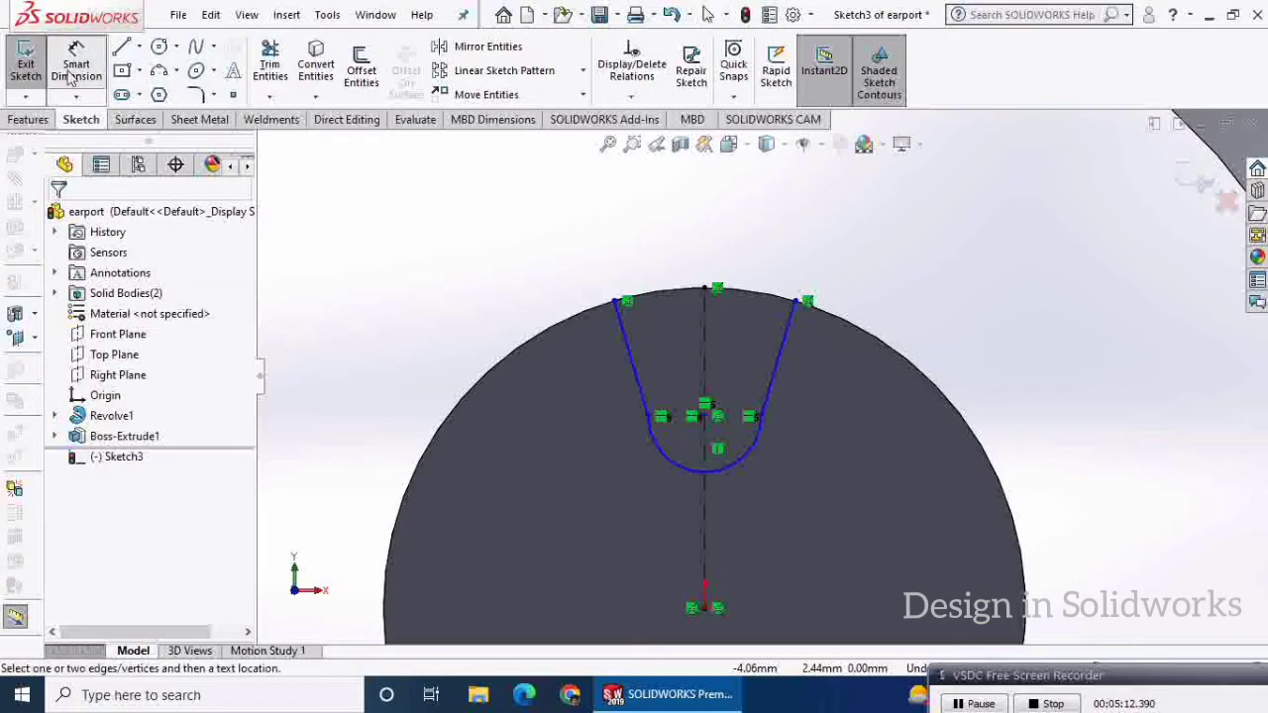
left_click(662, 453)
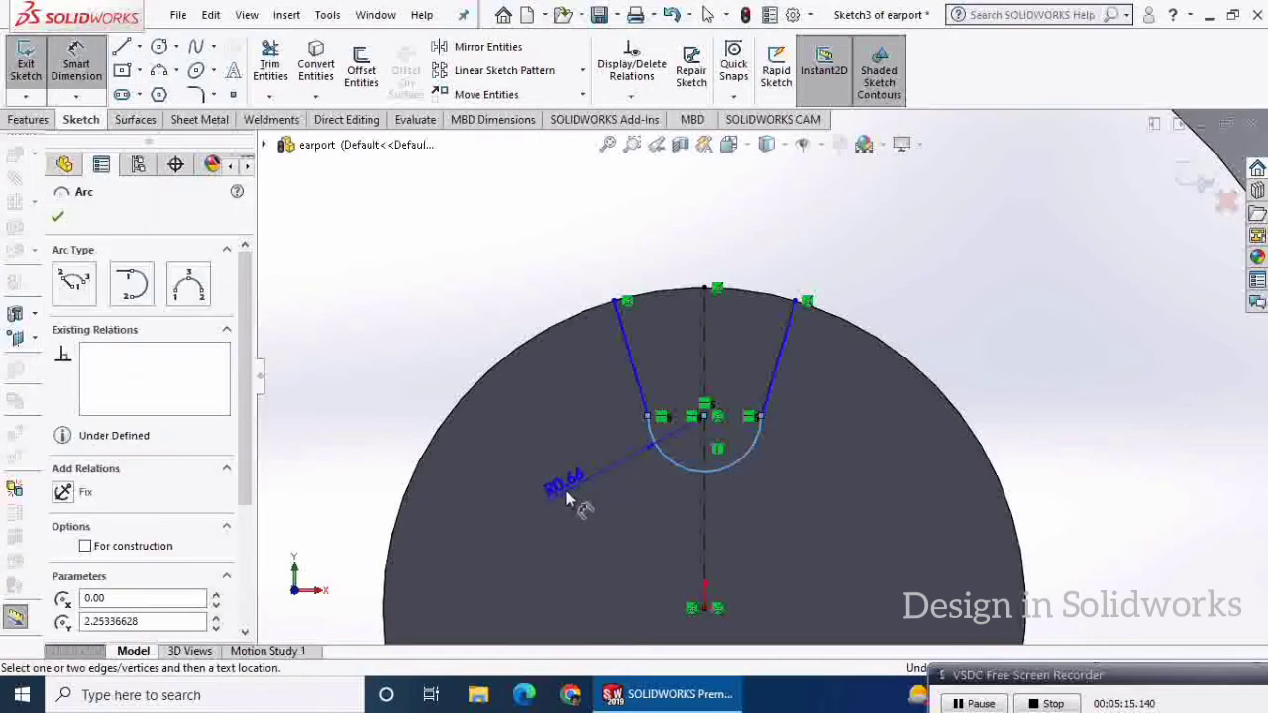
left_click(563, 490)
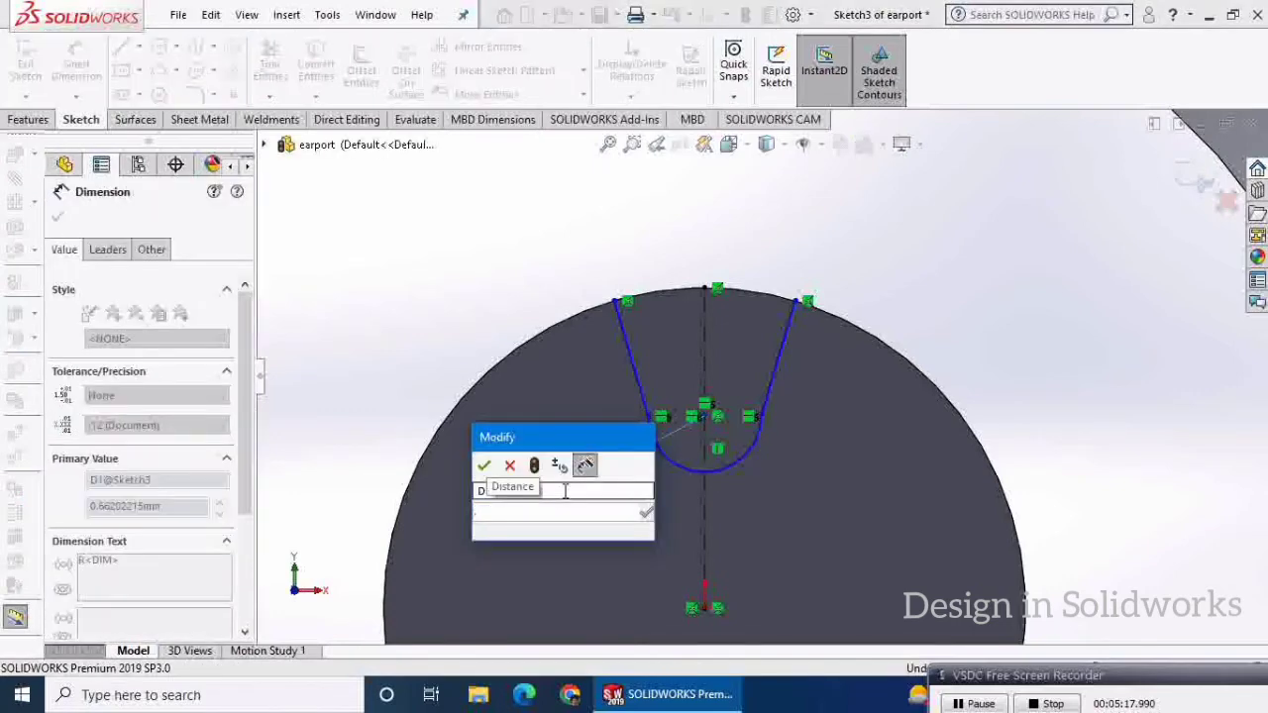
type("4")
key("Return")
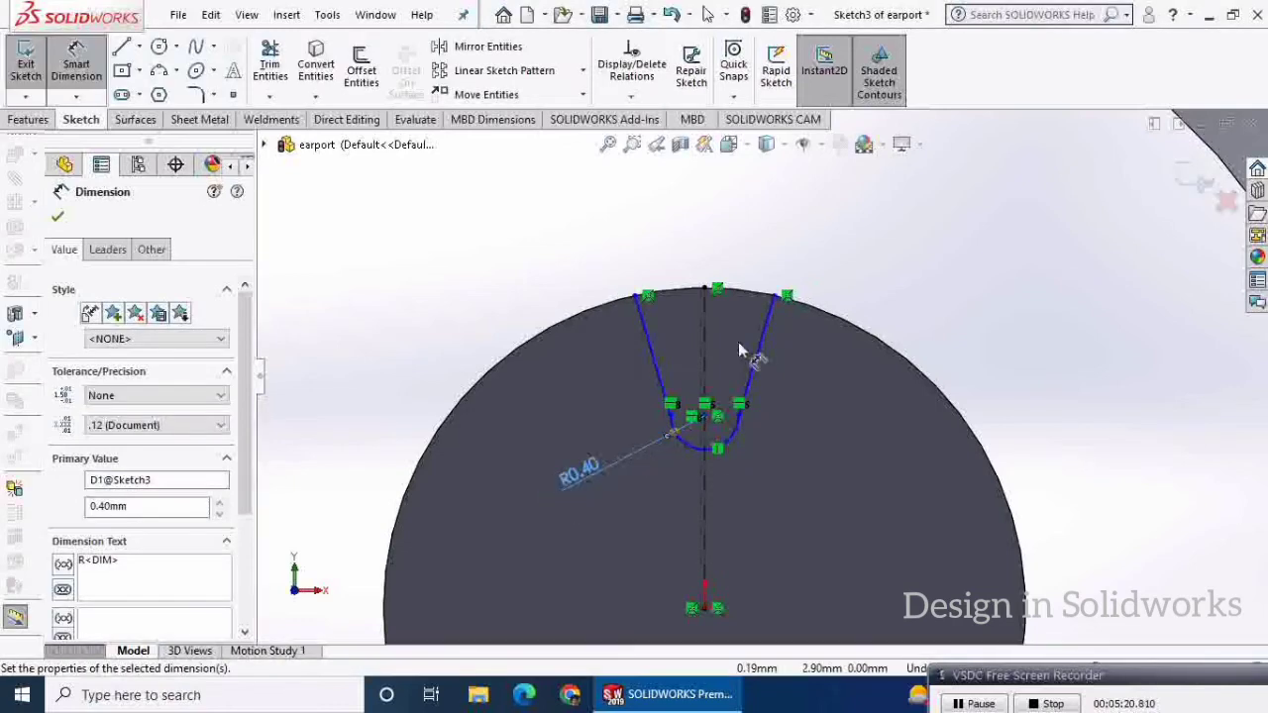
Step: Dimension the angle between the two slanted lines as 25° and finish dimensioning
left_click(766, 341)
left_click(644, 363)
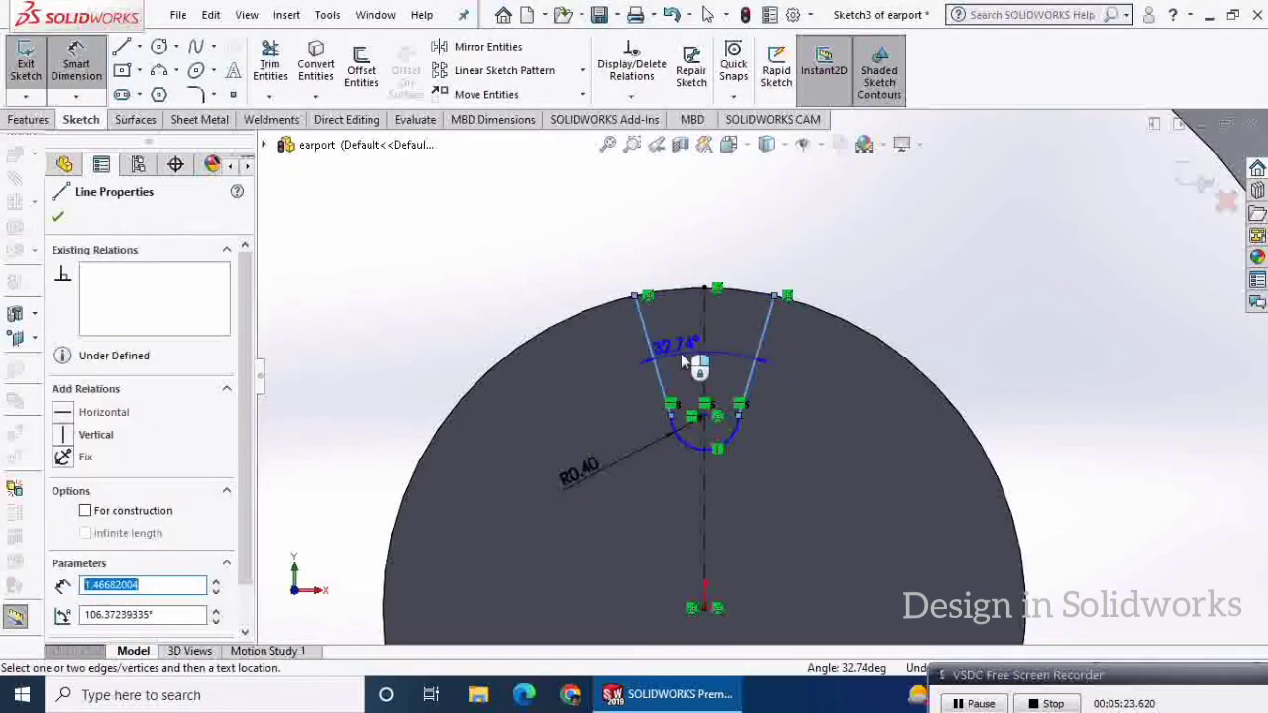
left_click(727, 347)
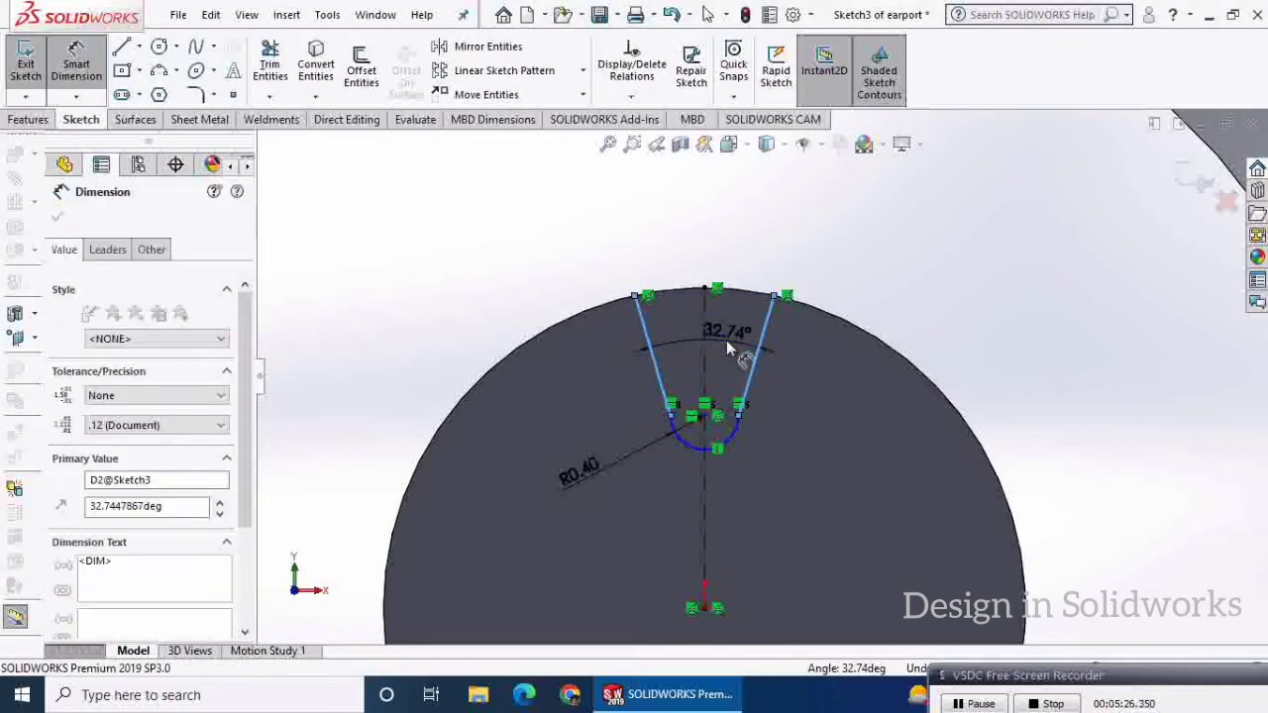
type("25")
key("Return")
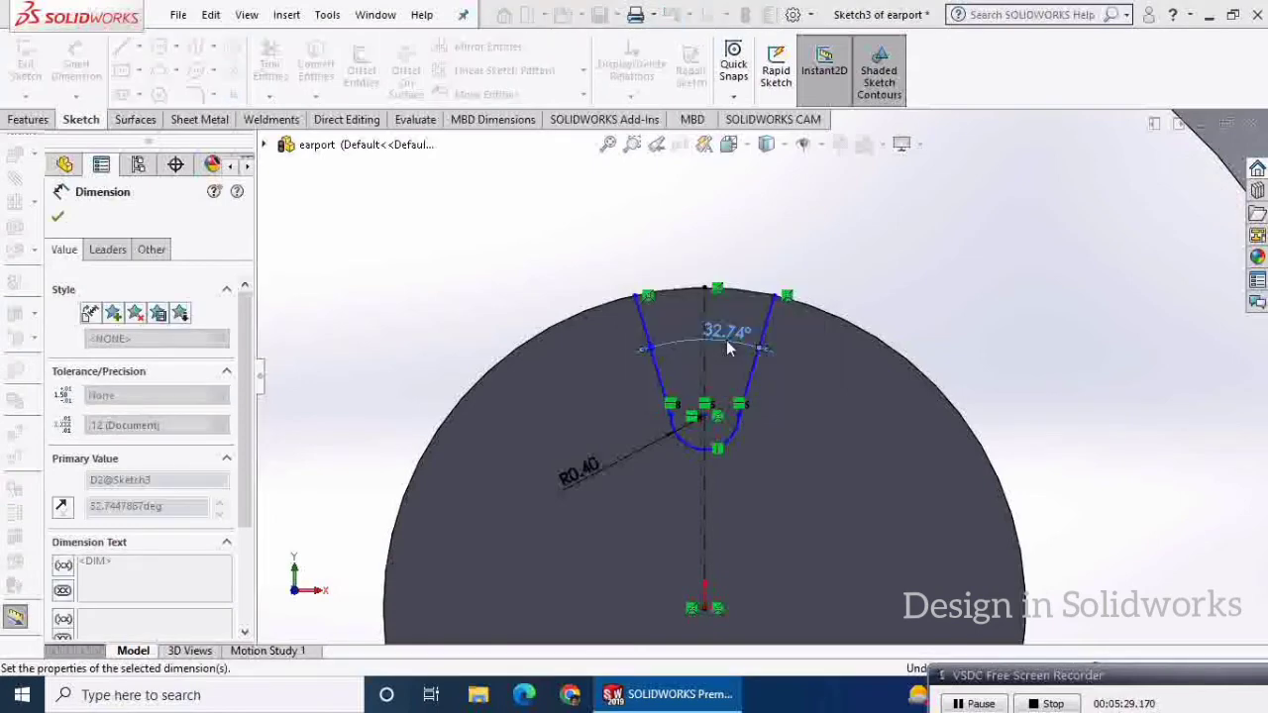
left_click(59, 218)
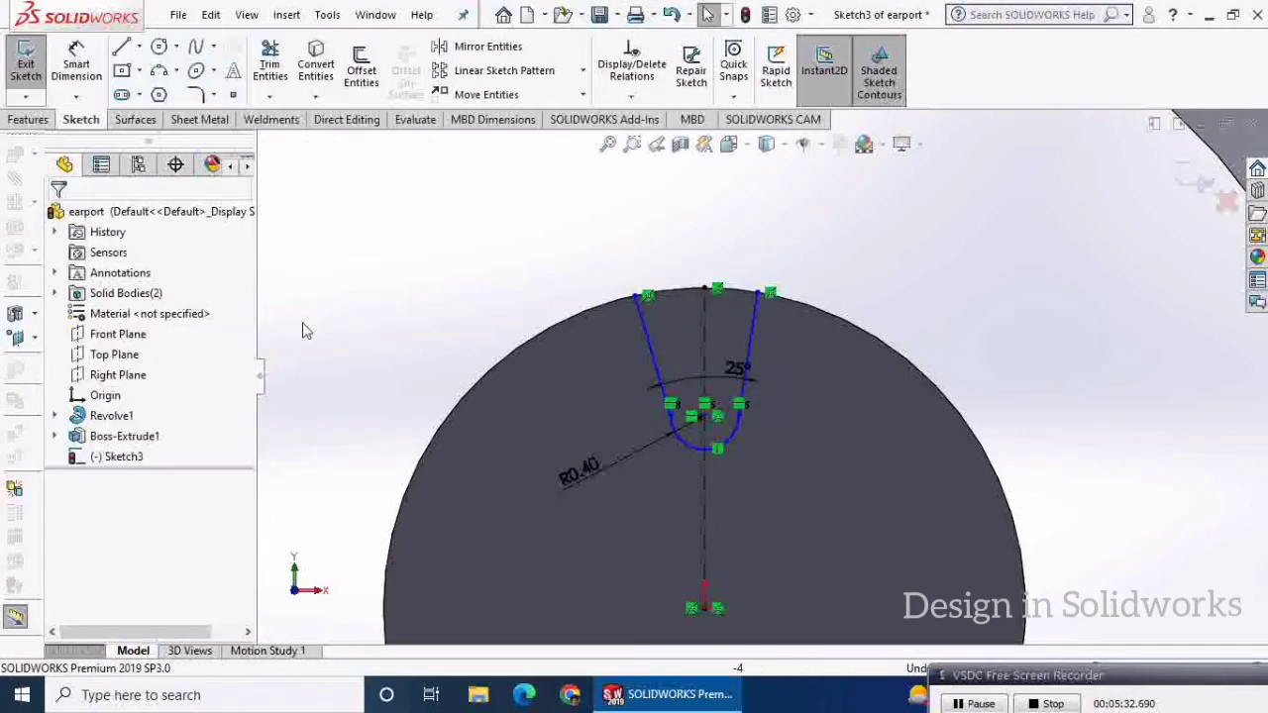
left_click(715, 289)
left_click(706, 291, "ctrl")
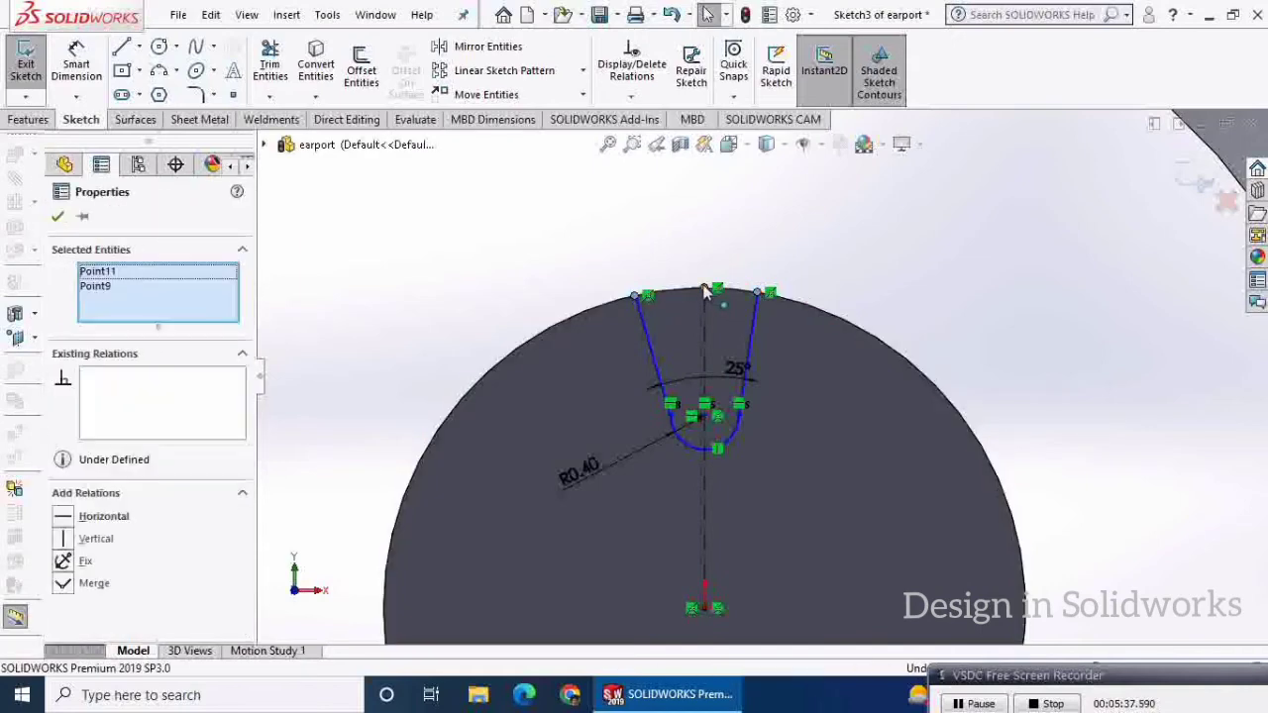
left_click(704, 288, "ctrl")
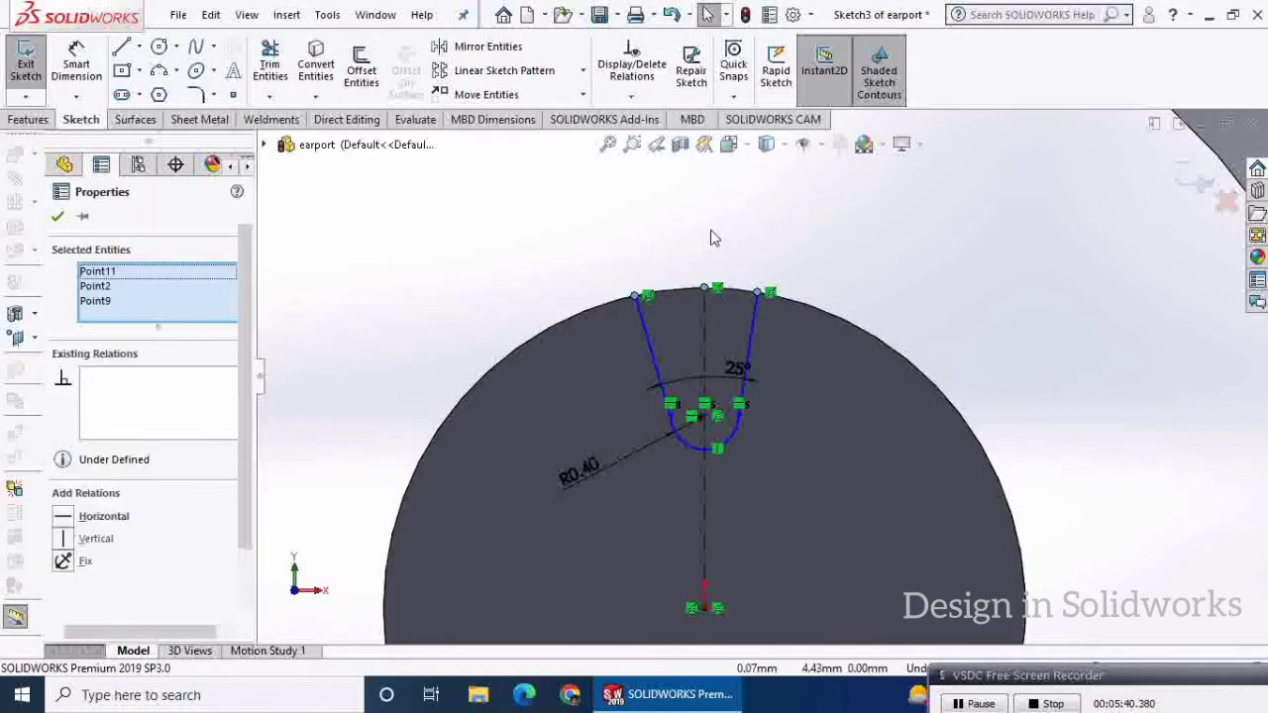
left_click(711, 238)
Step: Make the two slanted lines symmetric about the vertical centerline
left_click(753, 344)
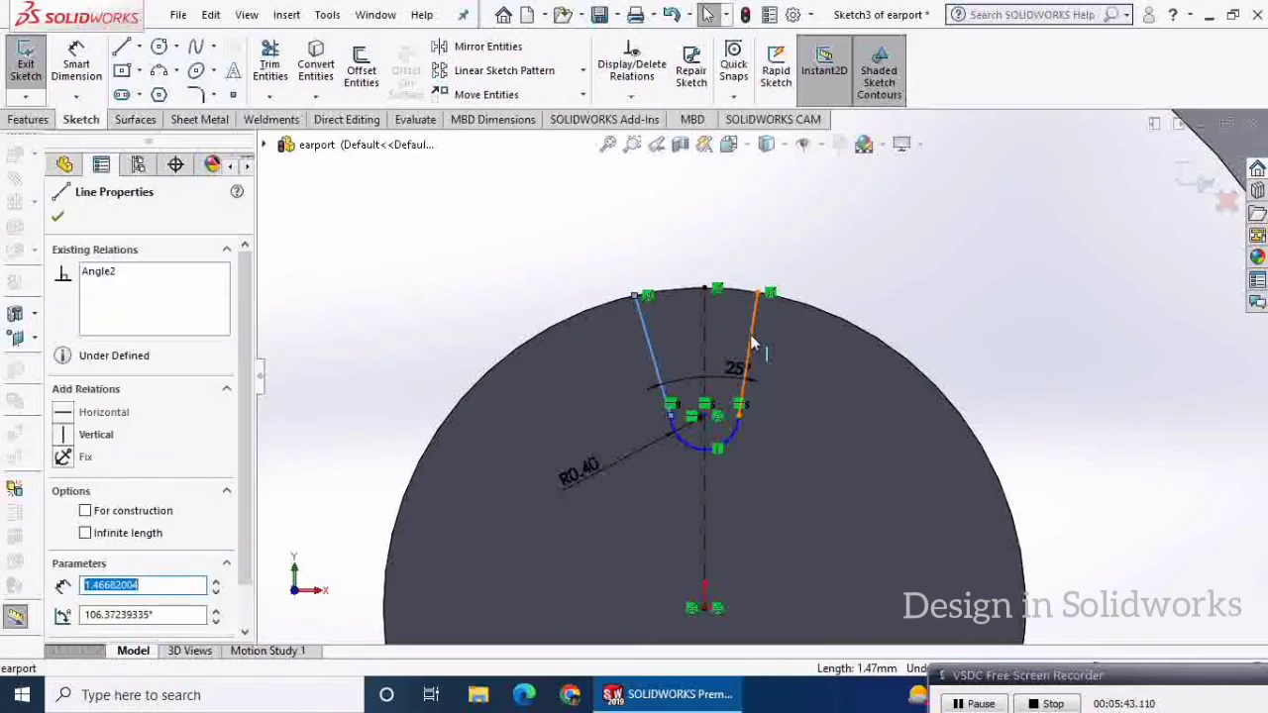
left_click(750, 337, "ctrl")
left_click(705, 321, "ctrl")
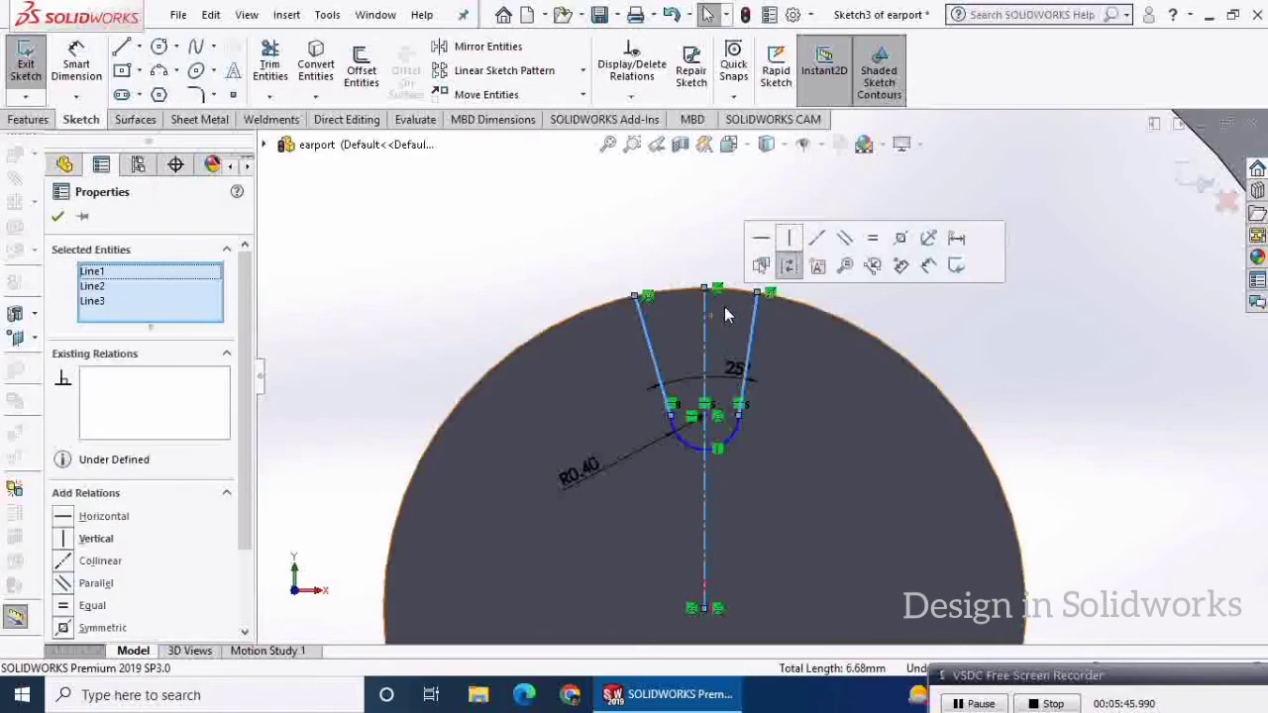
left_click(900, 241)
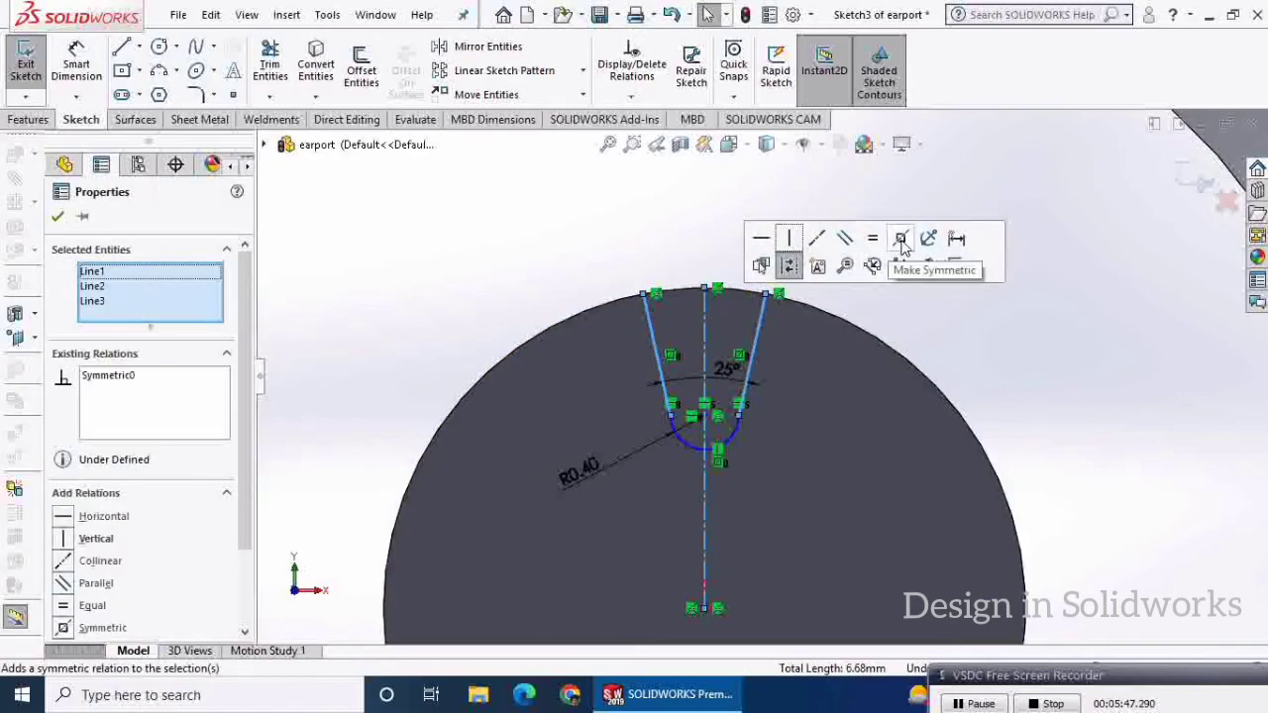
left_click(57, 219)
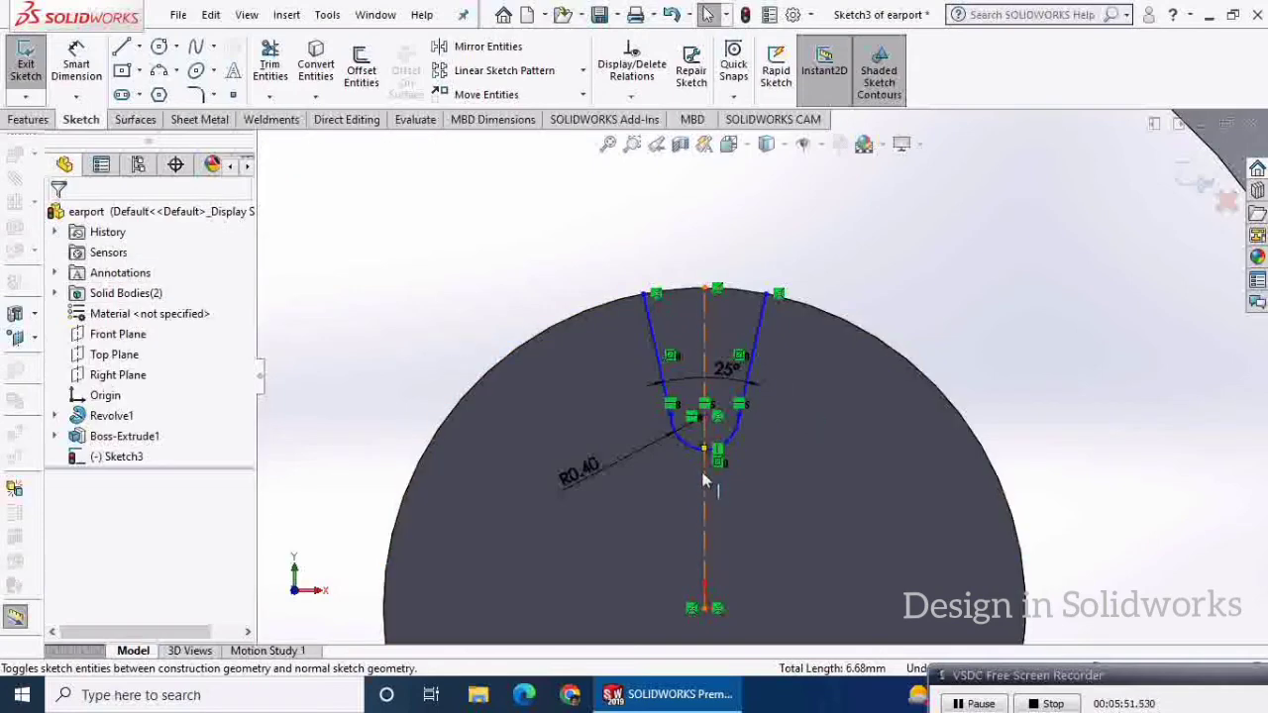
Step: Dimension the vertical distance from the origin to the bottom arc's center as 2.2 mm
left_click(76, 64)
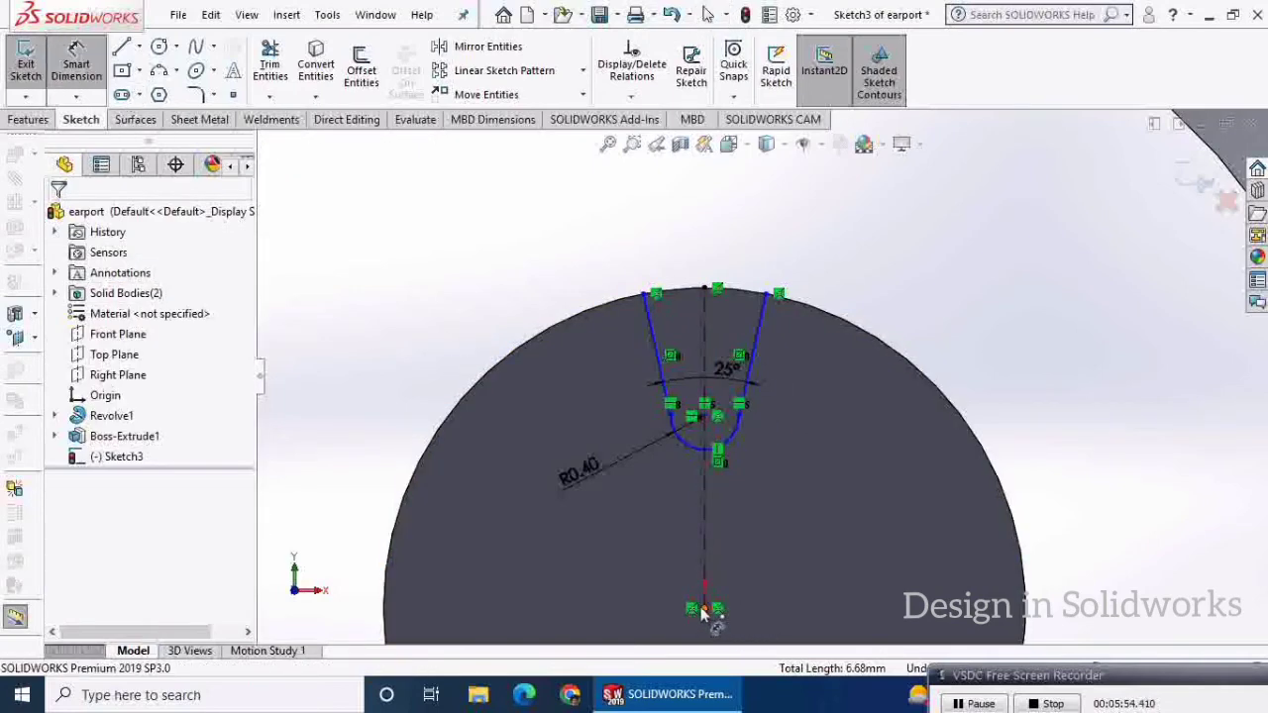
left_click(703, 610)
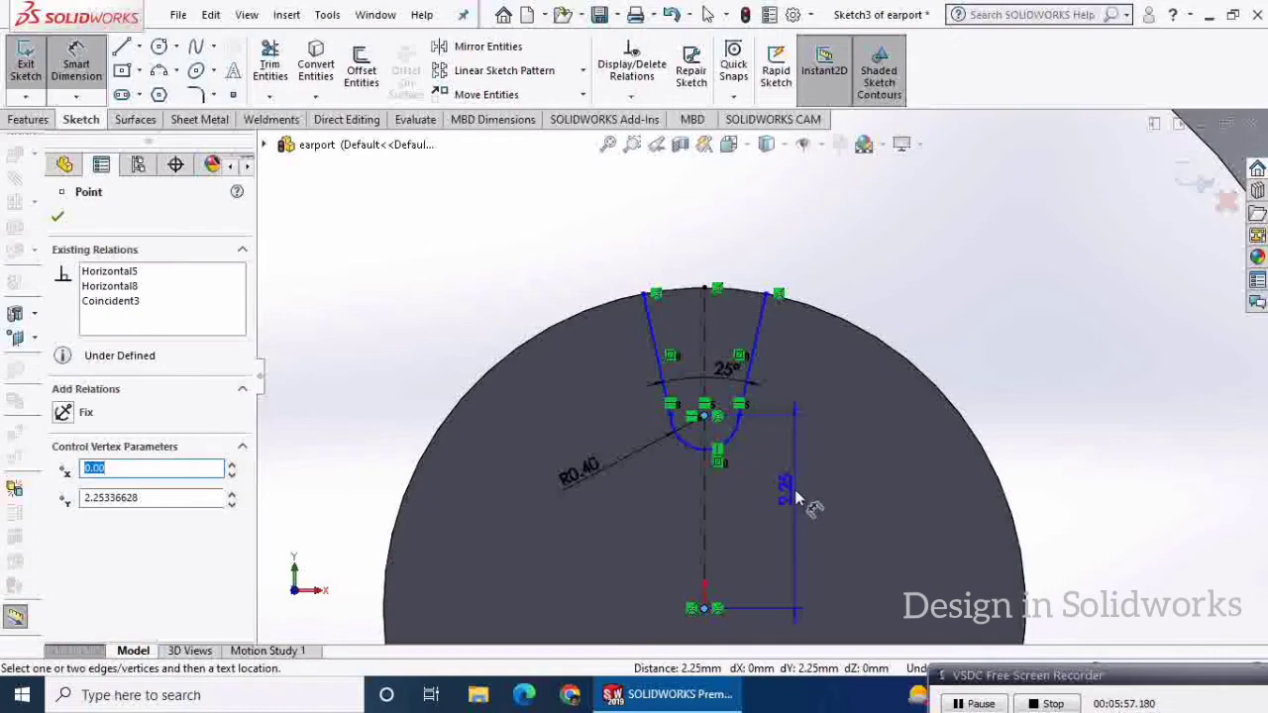
left_click(795, 489)
type("2")
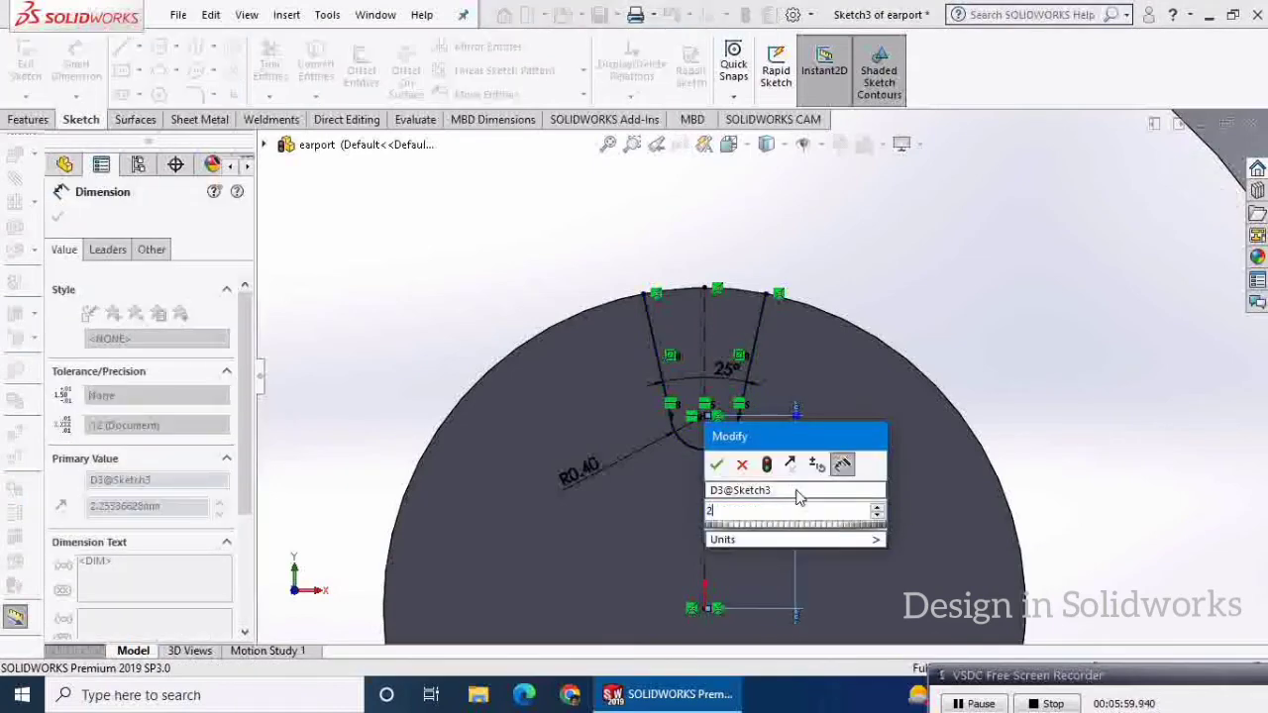
type(".2")
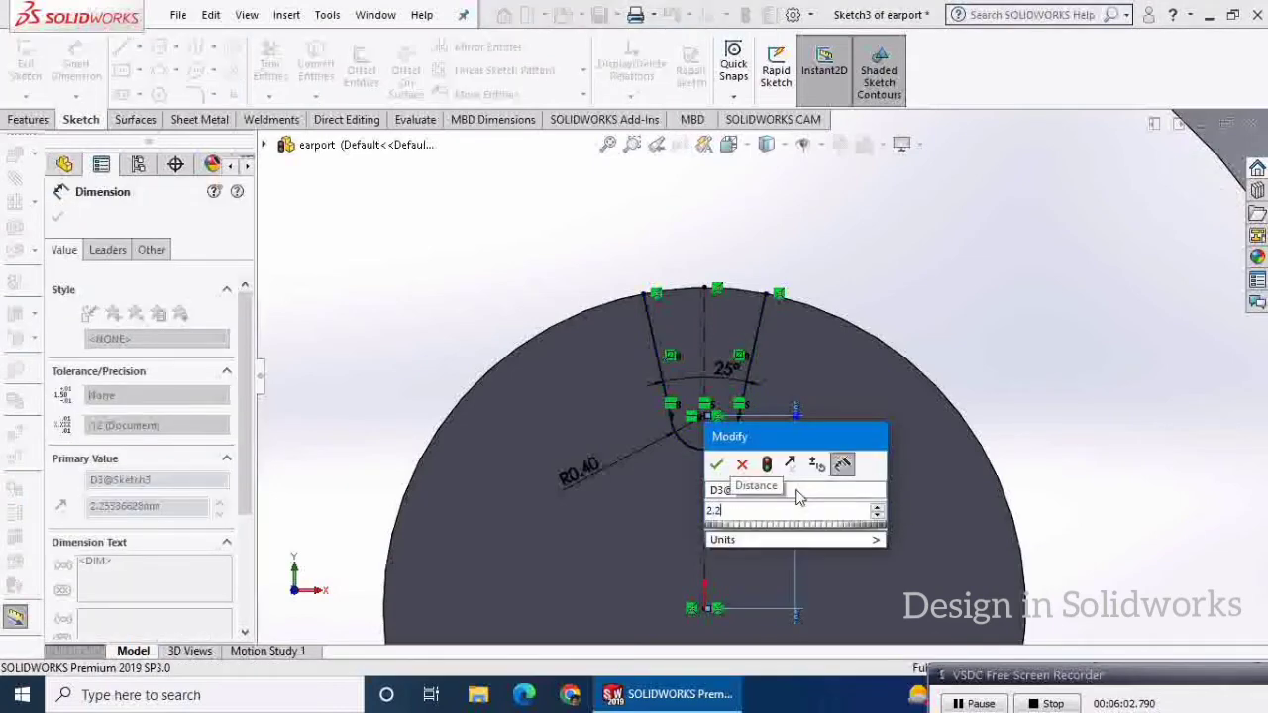
key("Return")
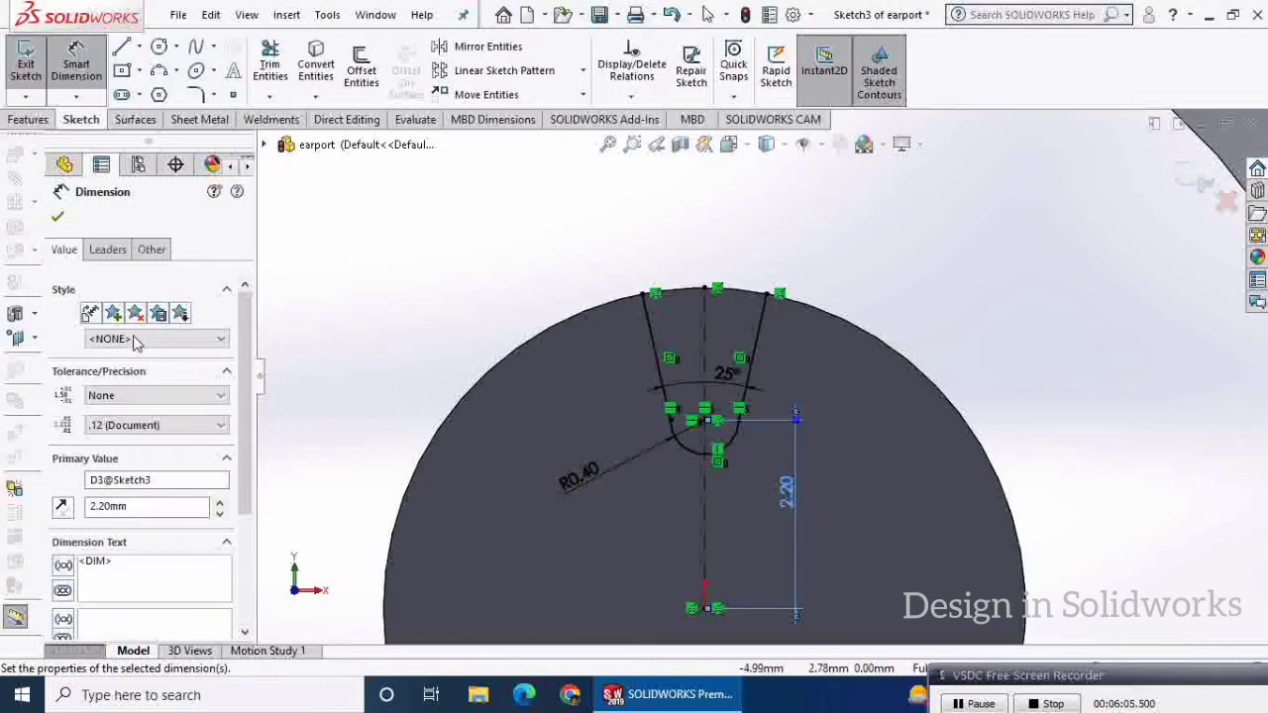
Step: Finish the round-bottomed notch sketch on the disc's face and exit it
left_click(58, 218)
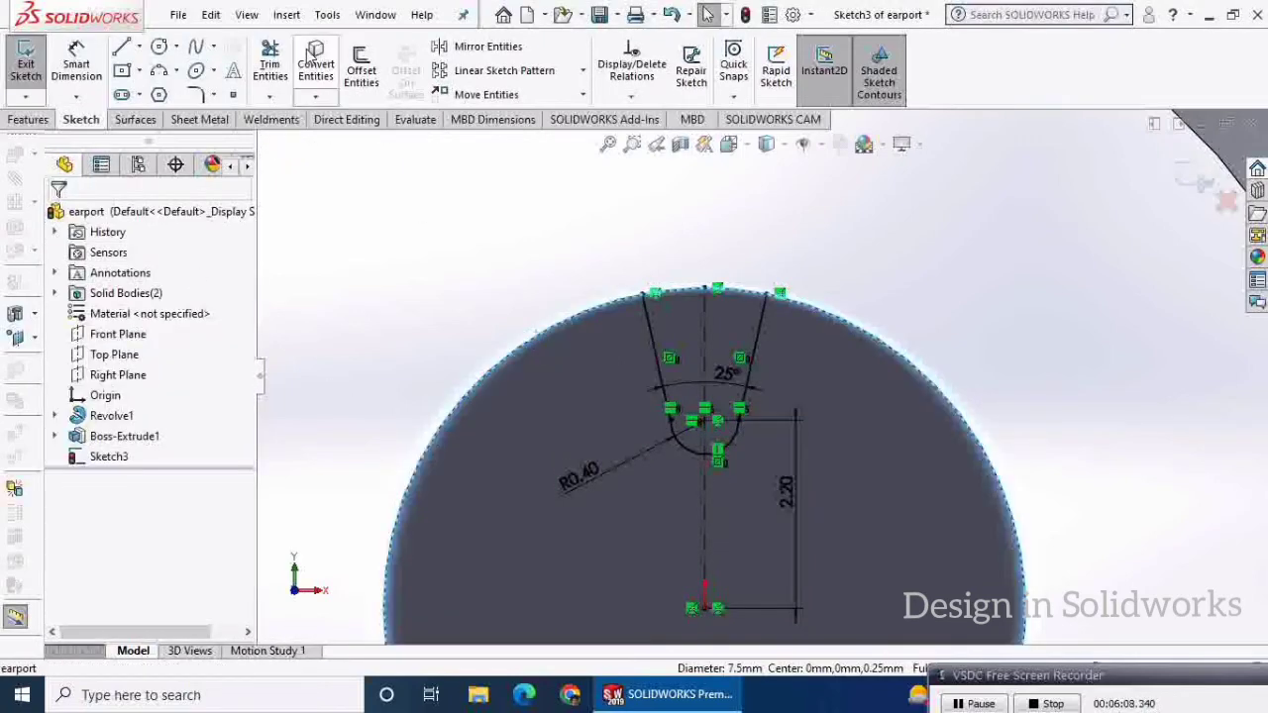
left_click(277, 68)
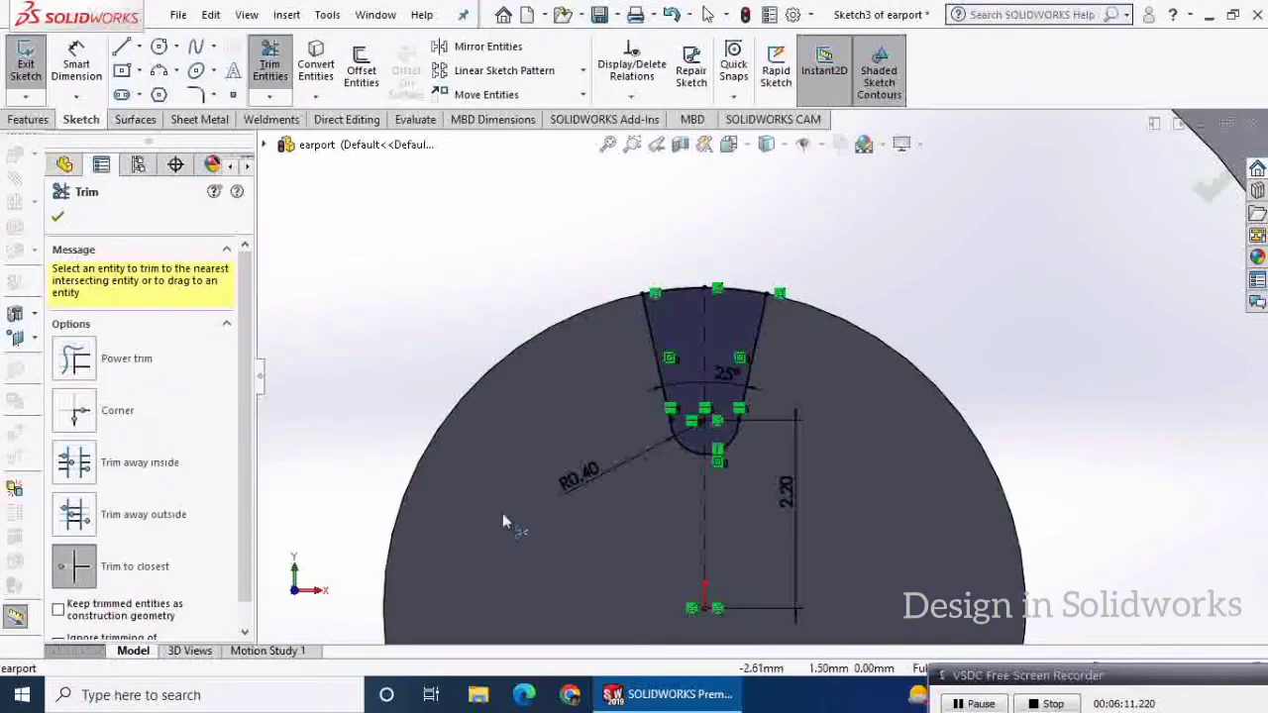
left_click(61, 219)
scroll(802, 382, "up", 5)
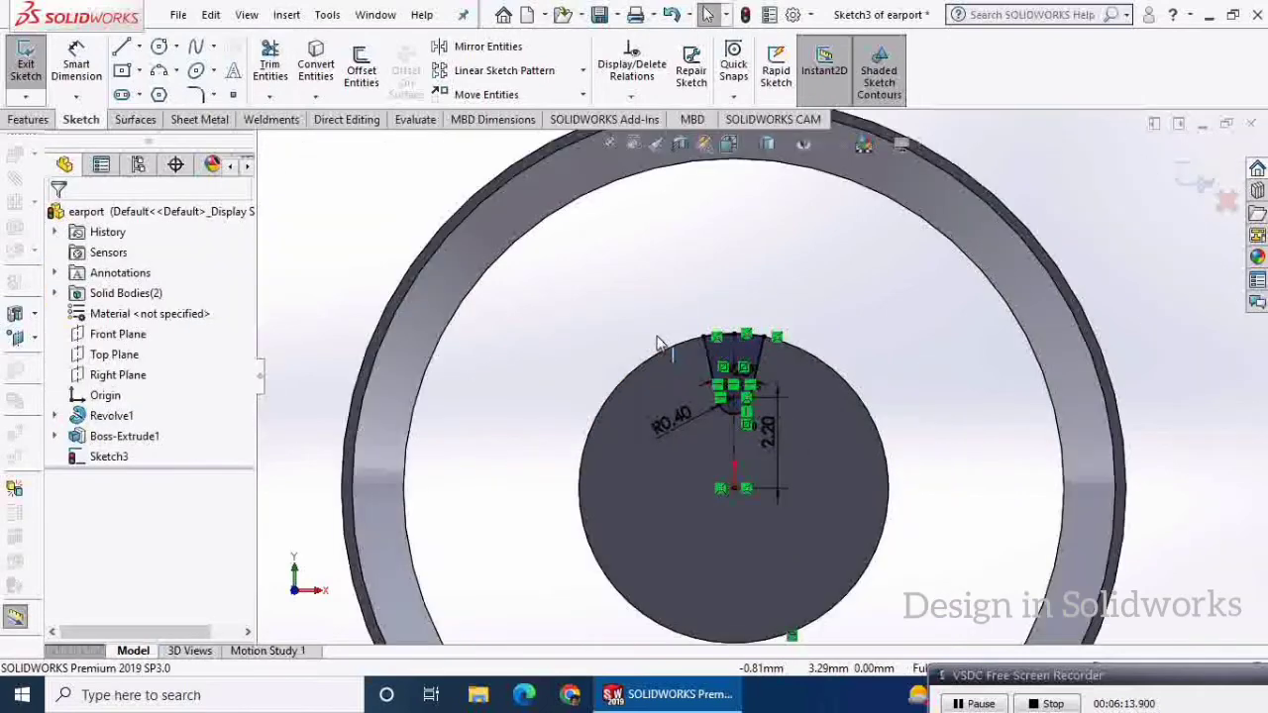
middle_click_drag(802, 381, 837, 411)
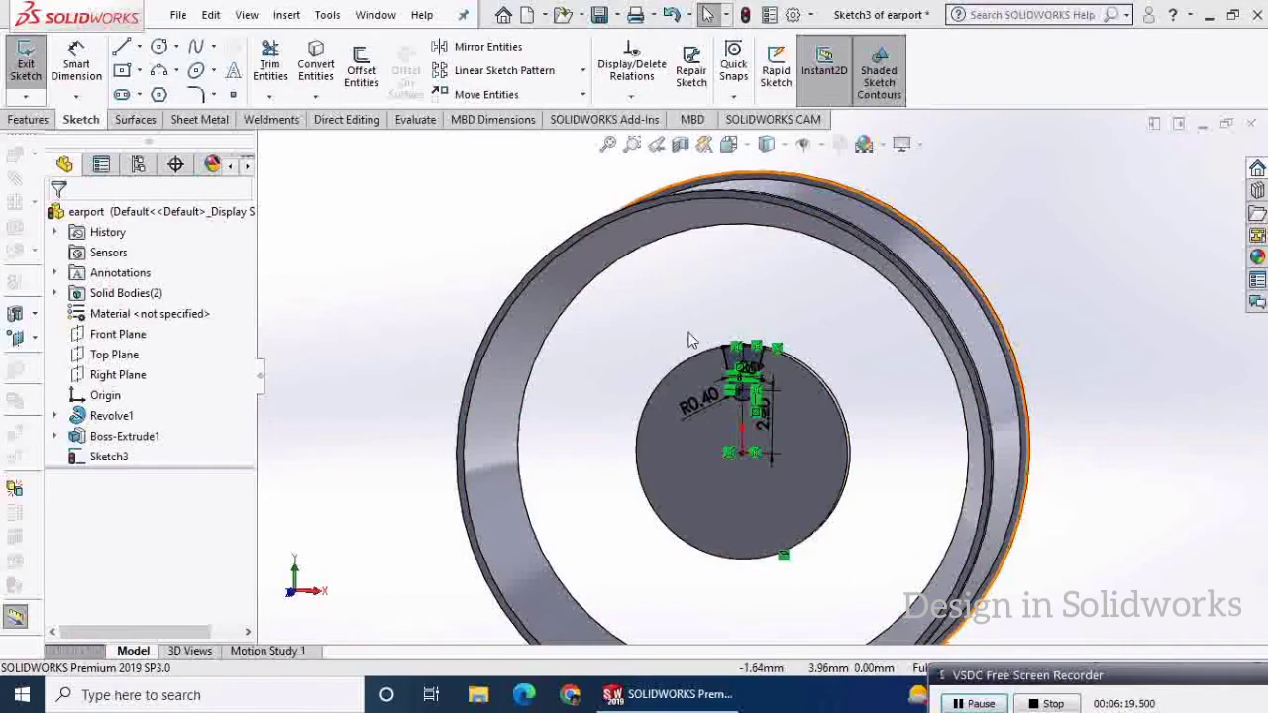
left_click(603, 16)
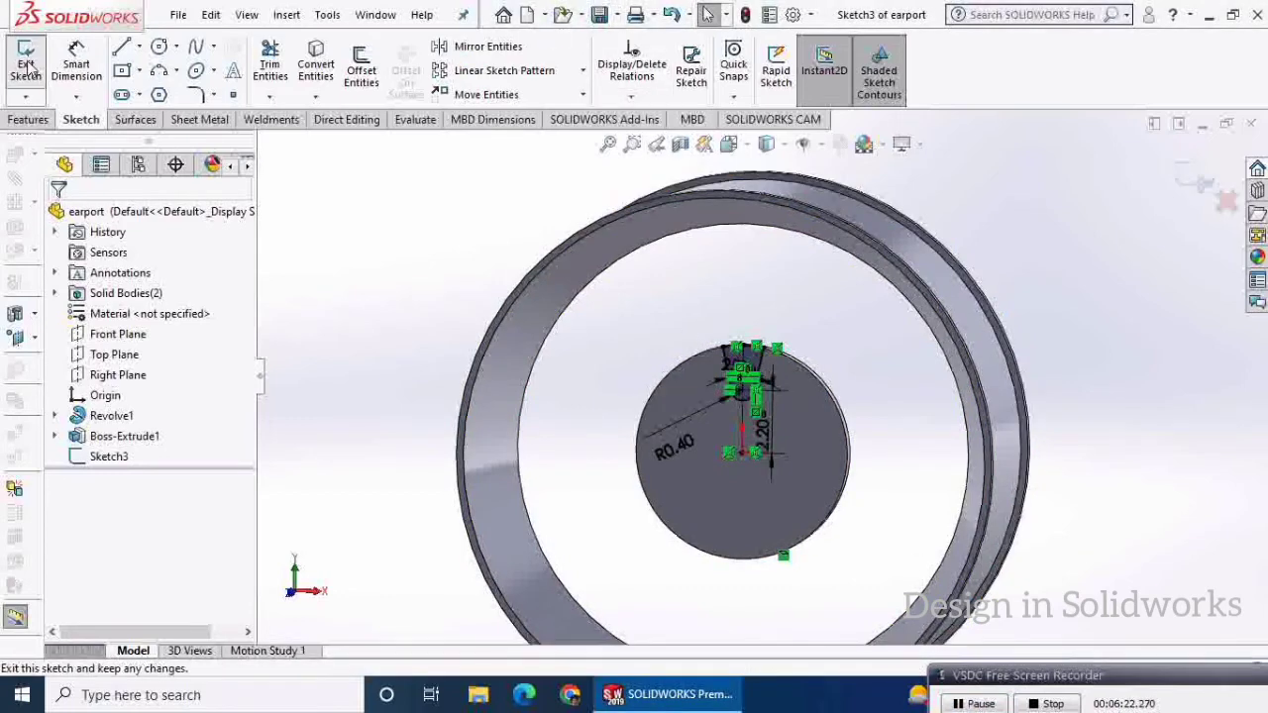
Step: Start a new sketch on the Top Plane with the view normal to it
left_click(114, 354)
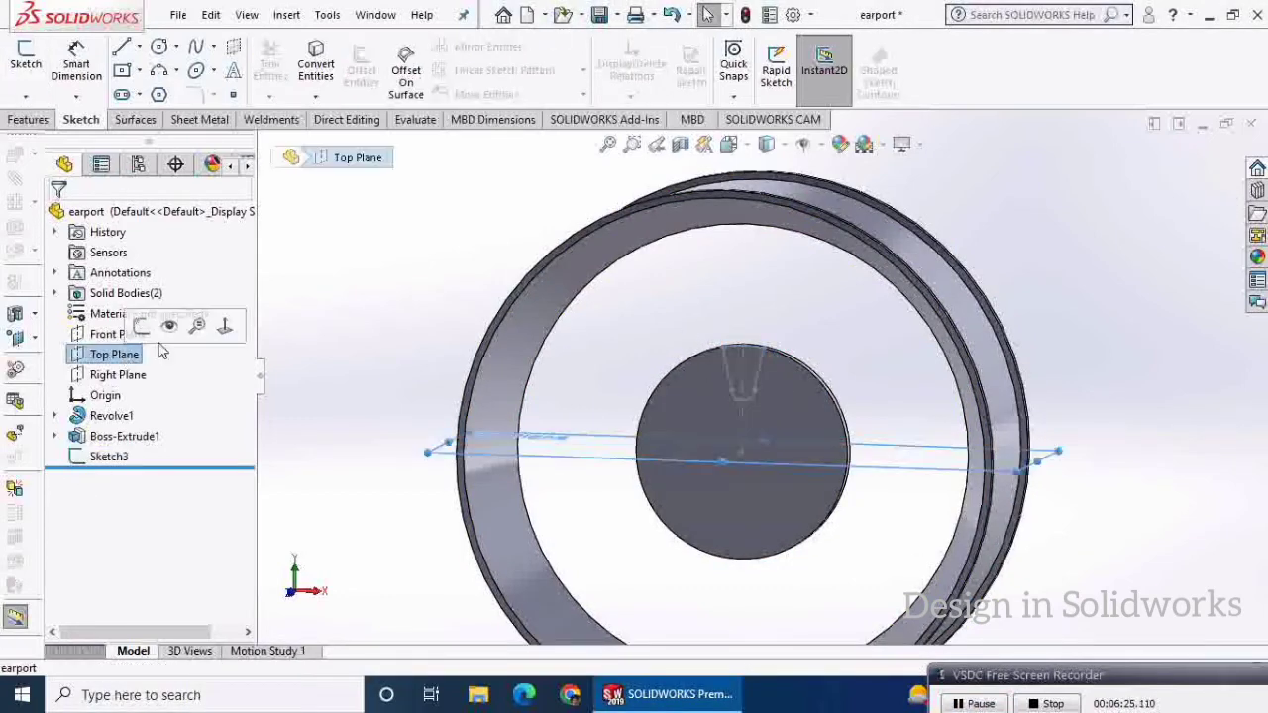
left_click(224, 328)
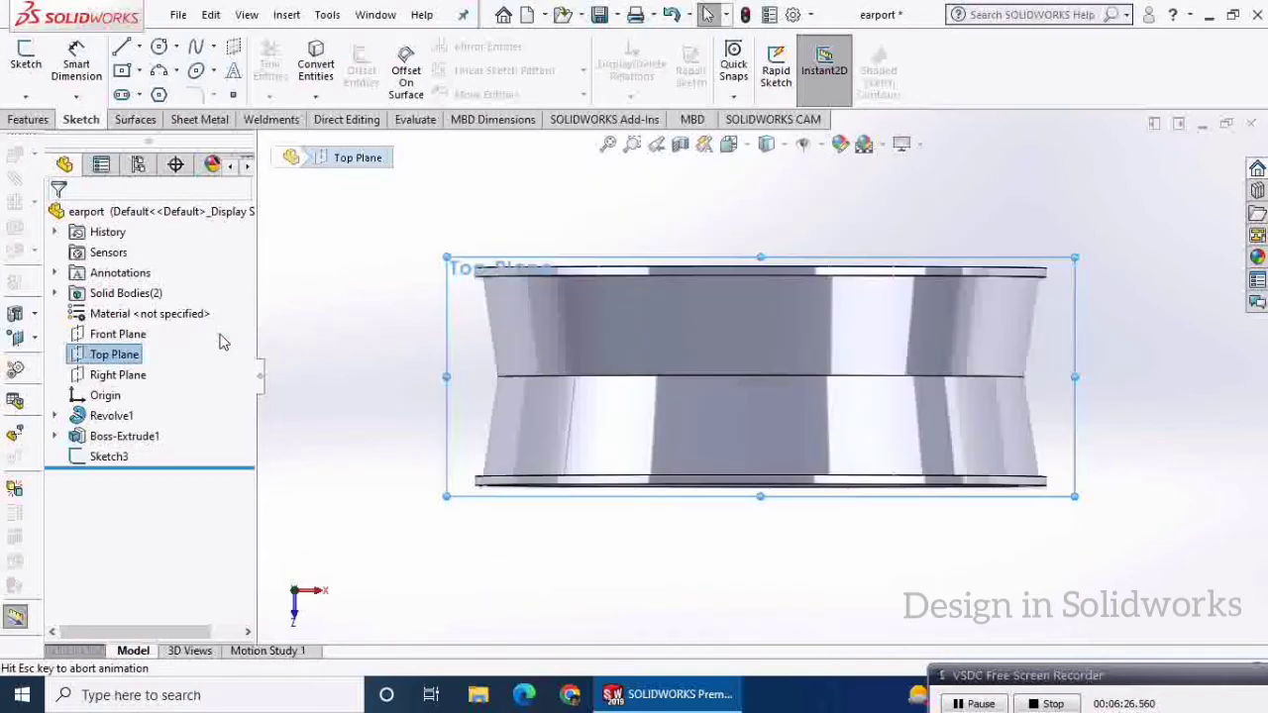
right_click(106, 355)
left_click(120, 324)
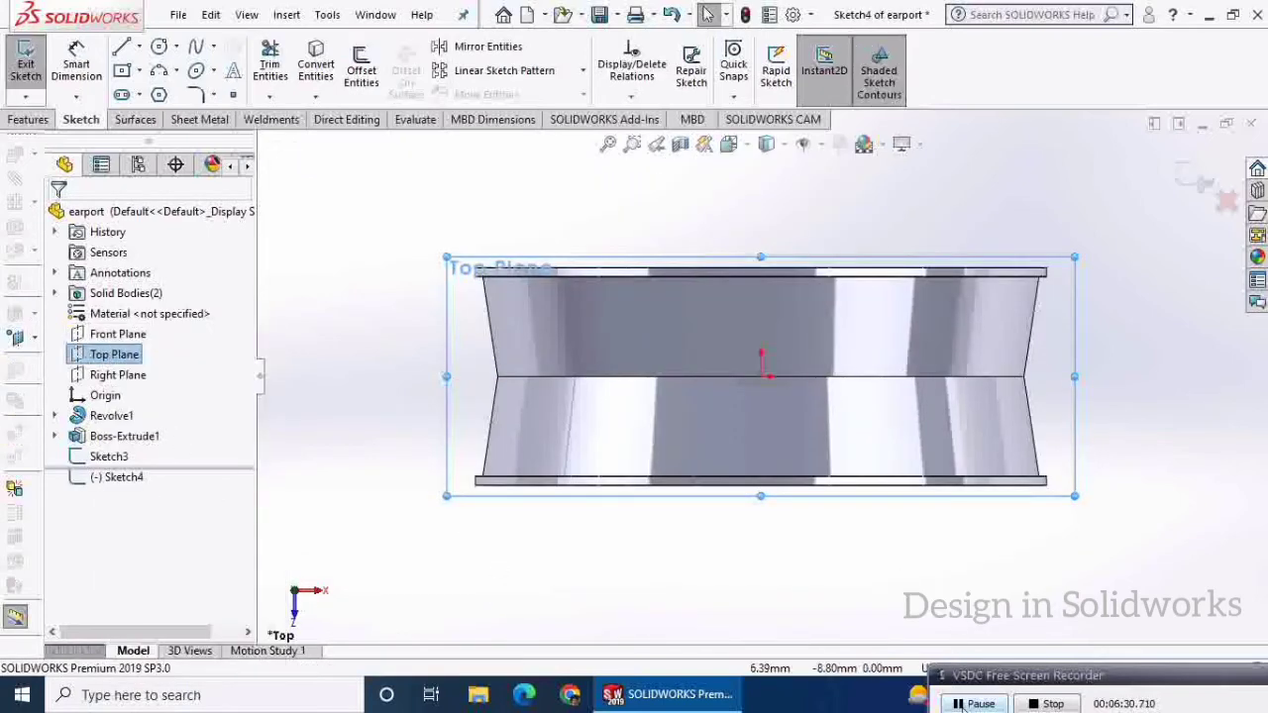
Step: Draw a vertical centerline about 3.63 mm long from the origin to the ring's outer rim edge on the notch side
left_click(139, 48)
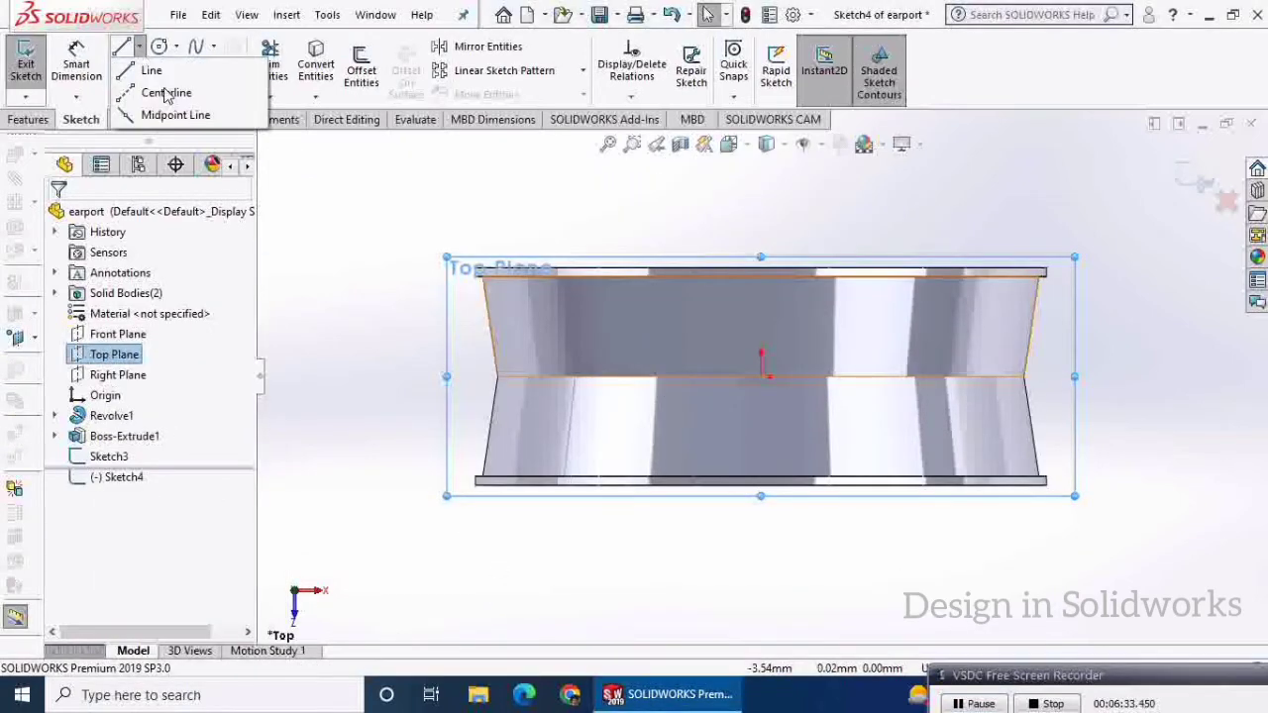
left_click(164, 90)
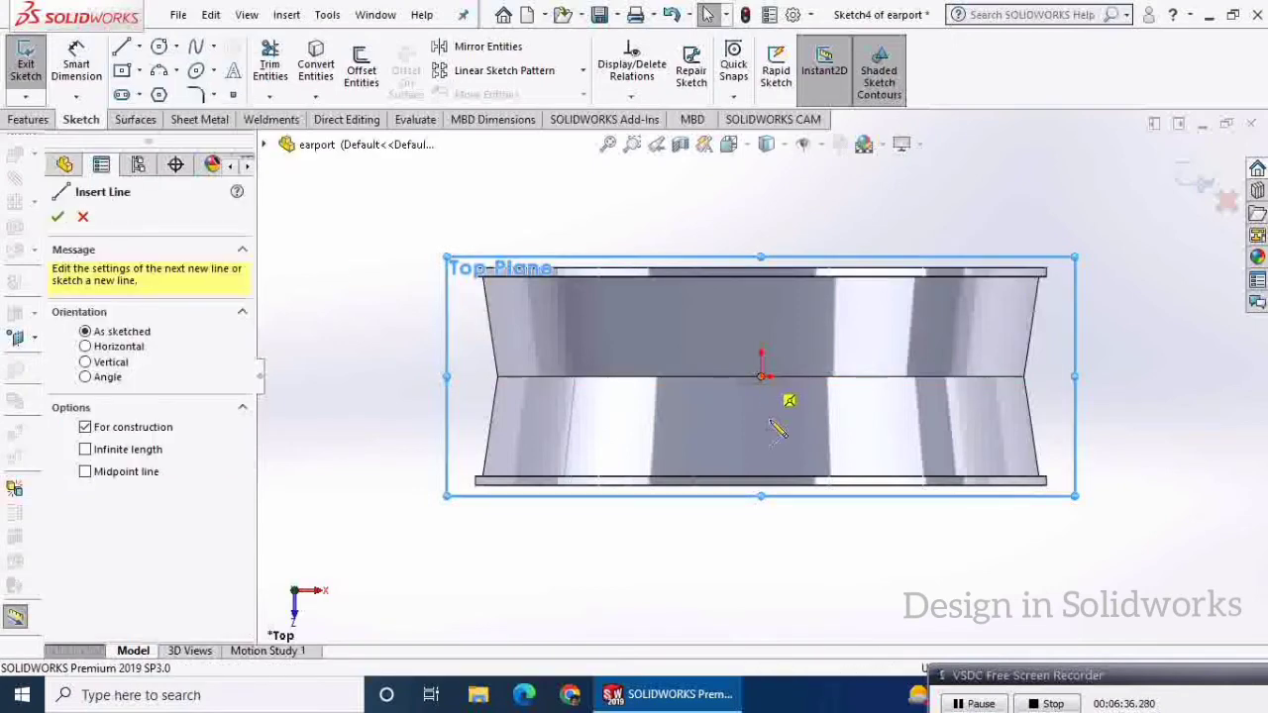
left_click(760, 377)
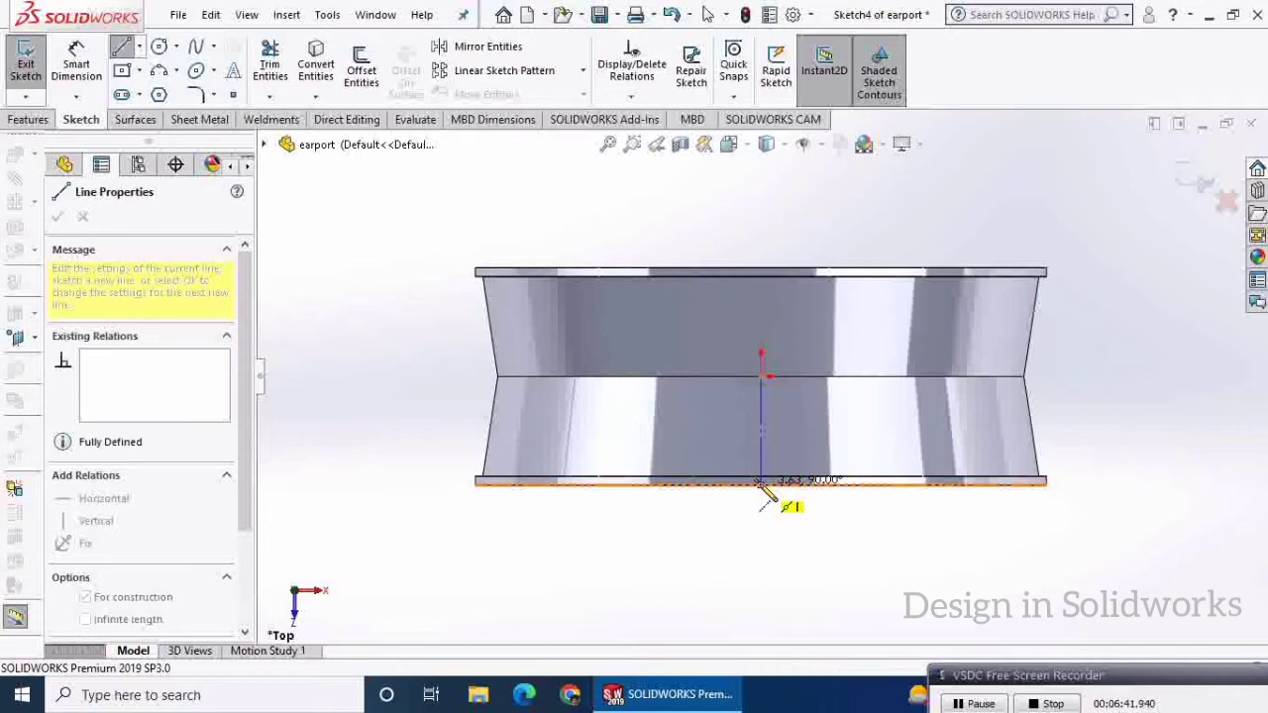
left_click(761, 483)
right_click(838, 424)
left_click(842, 426)
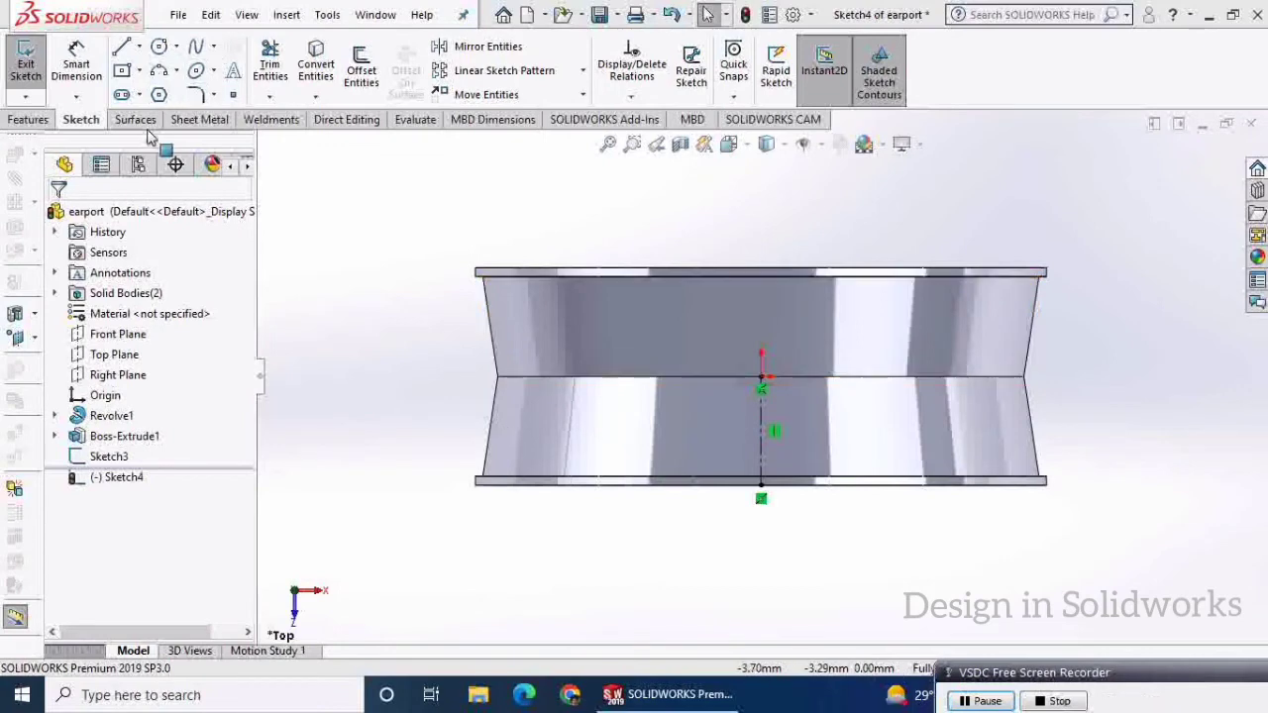
Step: Sketch an ellipse centered on the vertical centerline, with radii of about 2.54 mm and 0.97 mm
left_click(214, 71)
left_click(210, 99)
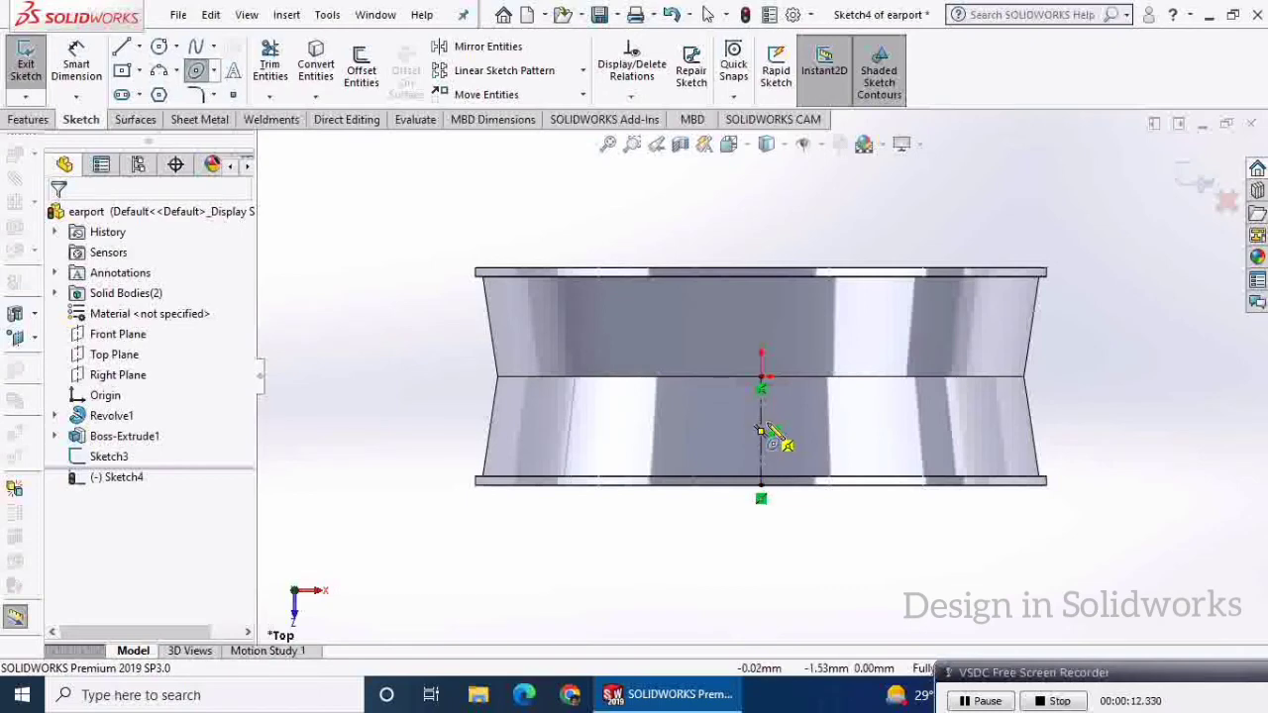
left_click(761, 430)
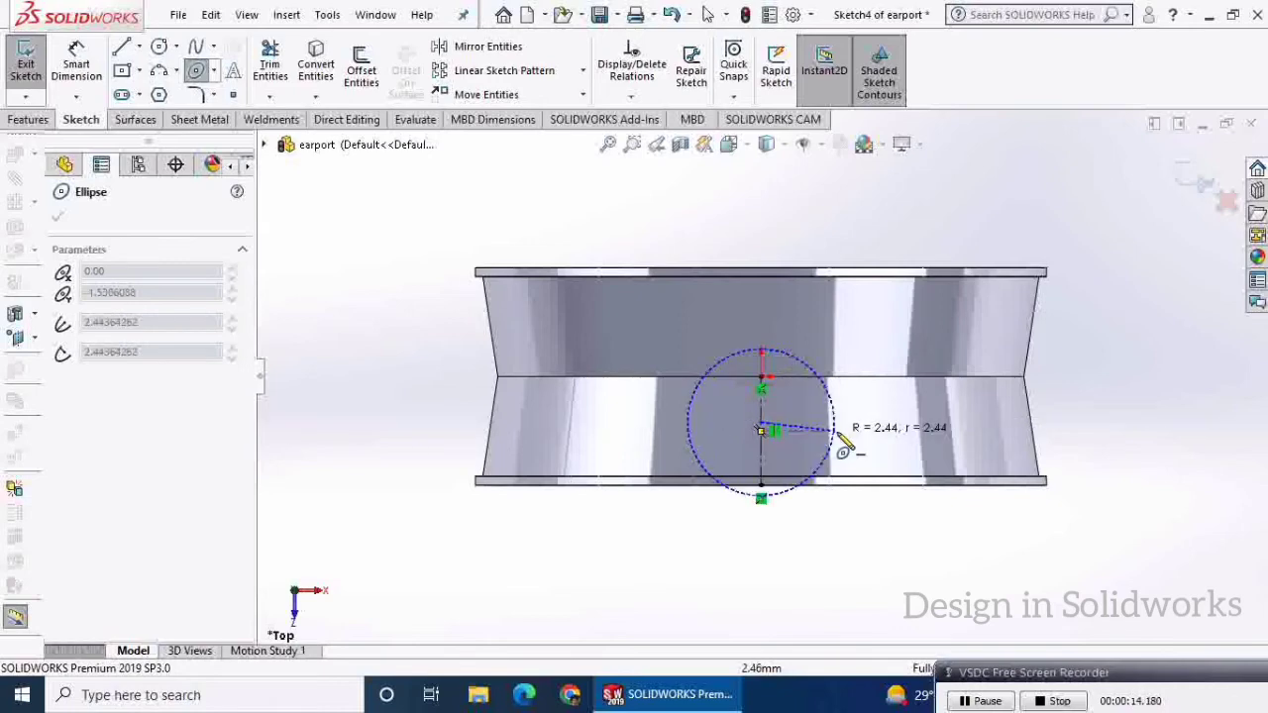
left_click(836, 432)
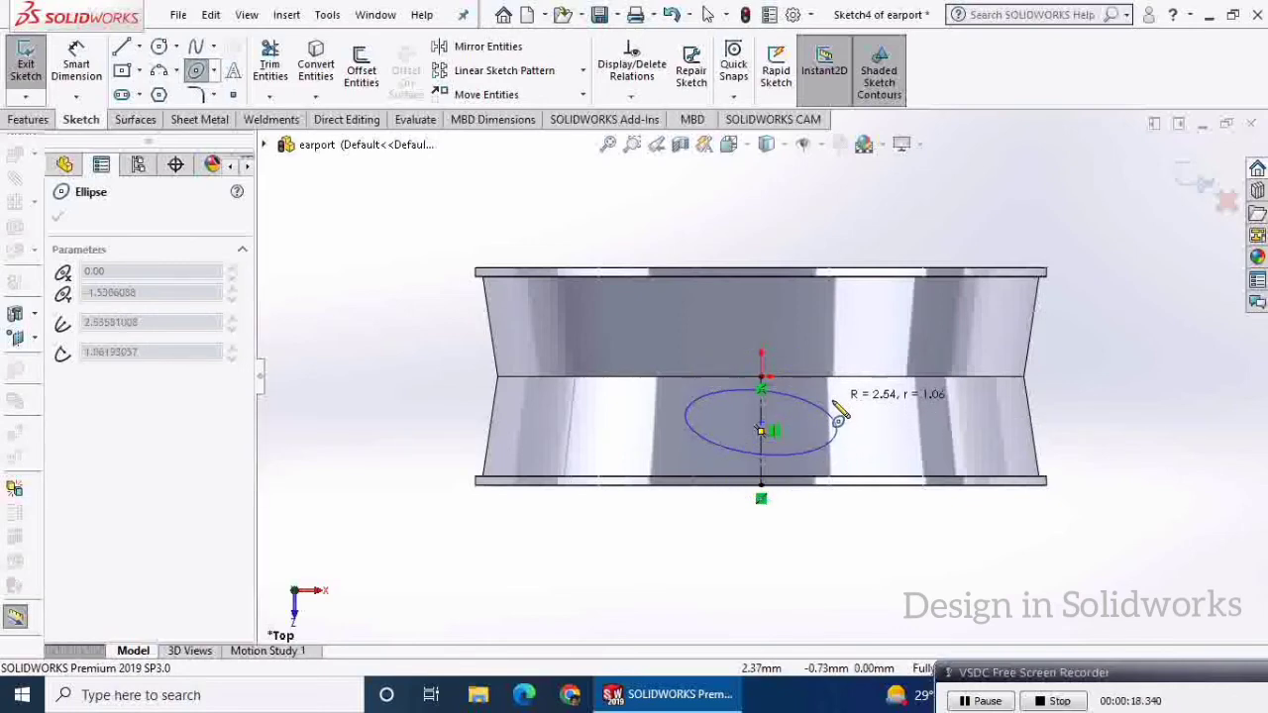
left_click(834, 407)
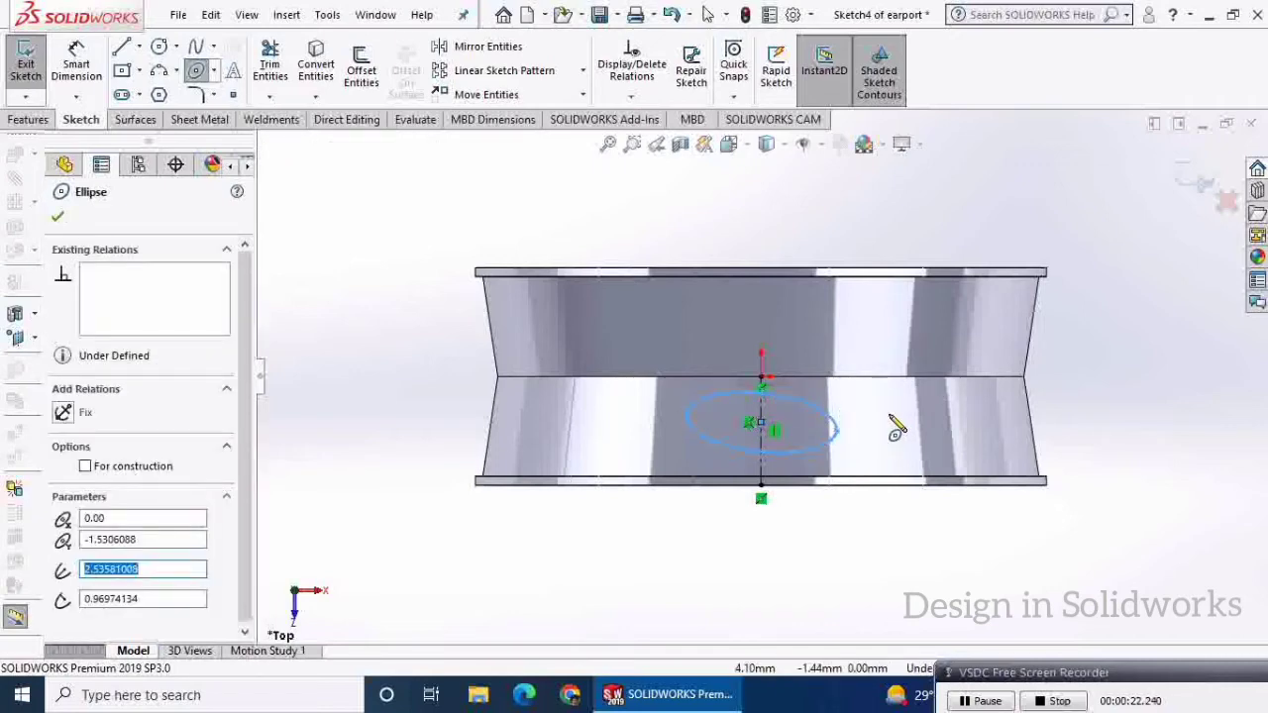
key("Escape")
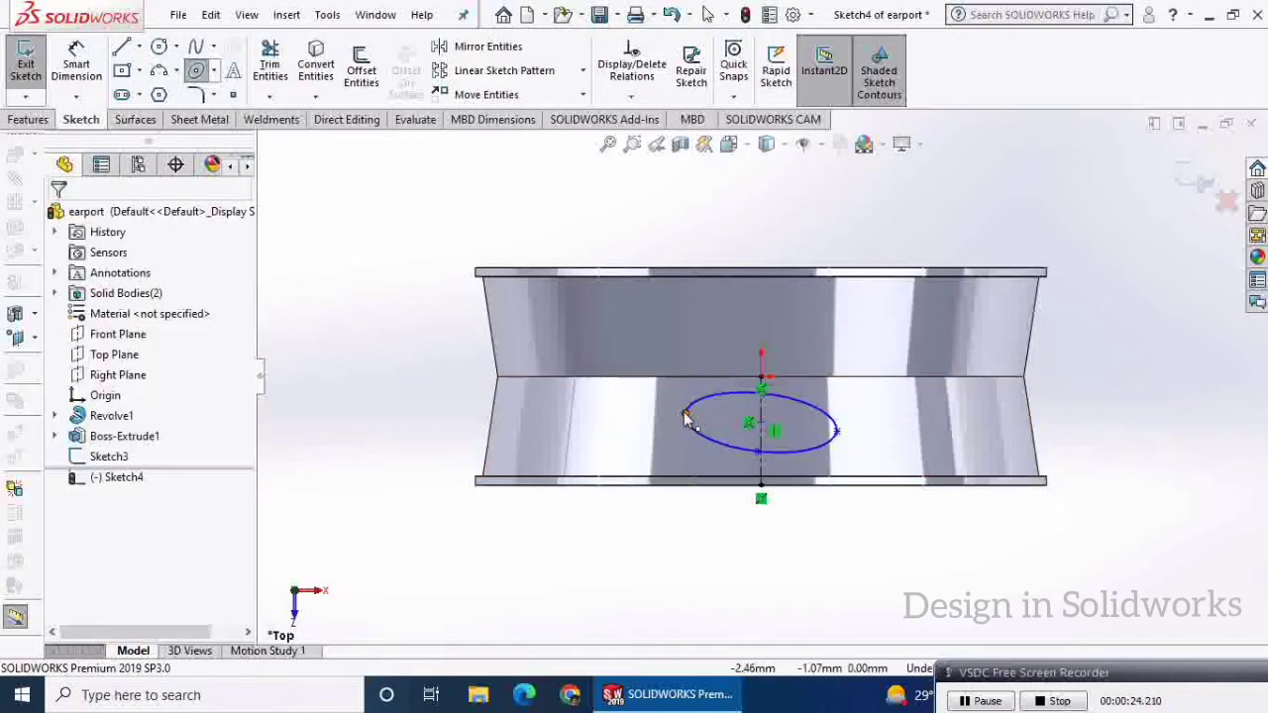
Step: Select the ellipse's two major-axis end points, dropping the stray face from the selection, and make them horizontal
left_click(836, 429)
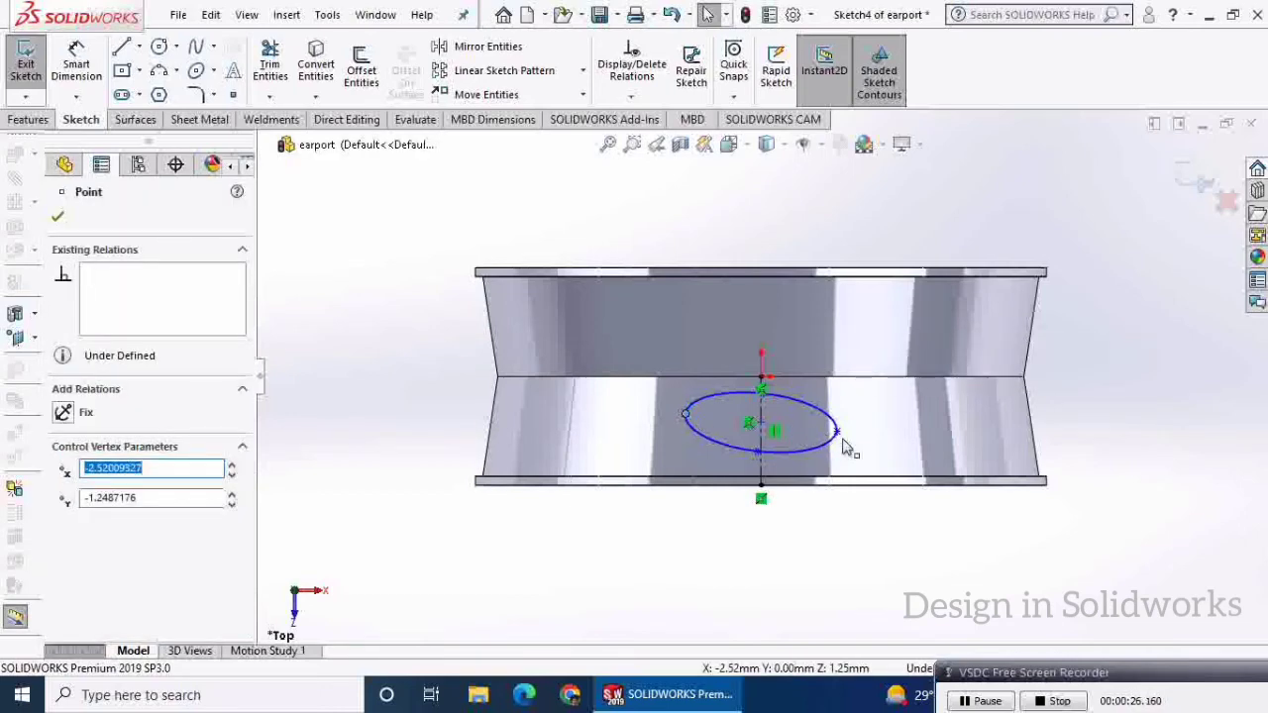
left_click(839, 440, "ctrl")
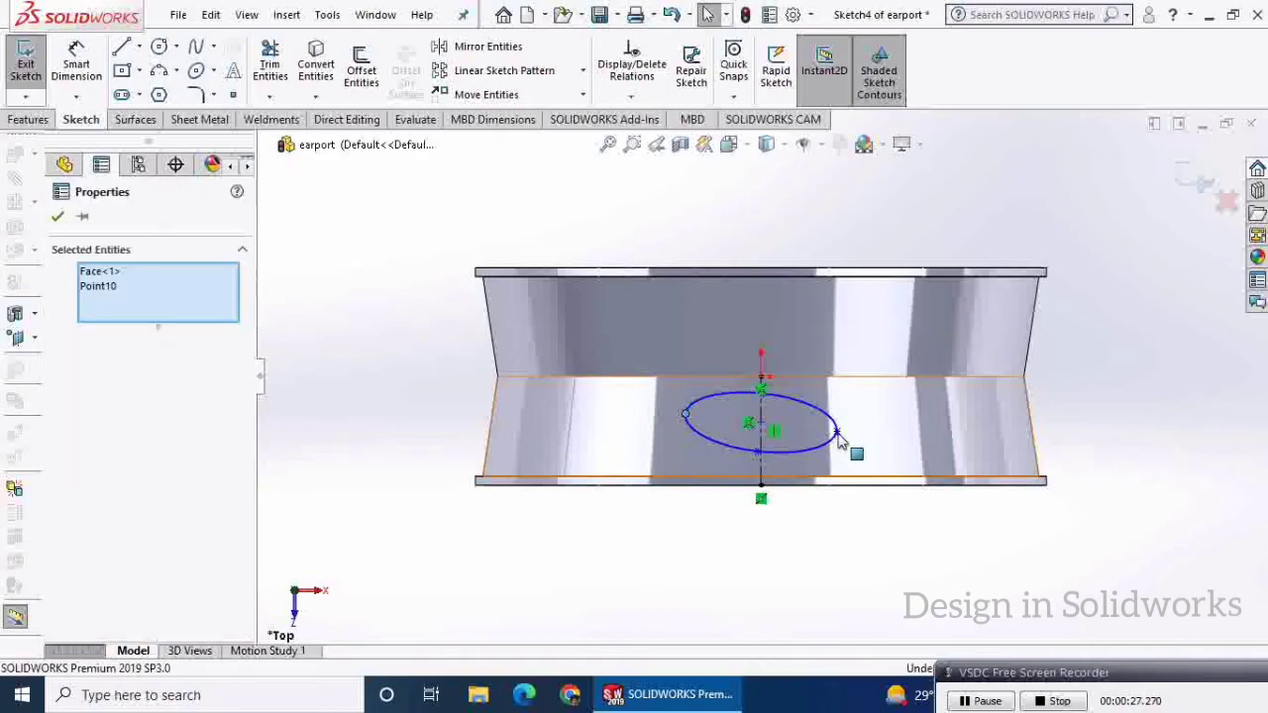
right_click(148, 291)
left_click(157, 274)
right_click(160, 273)
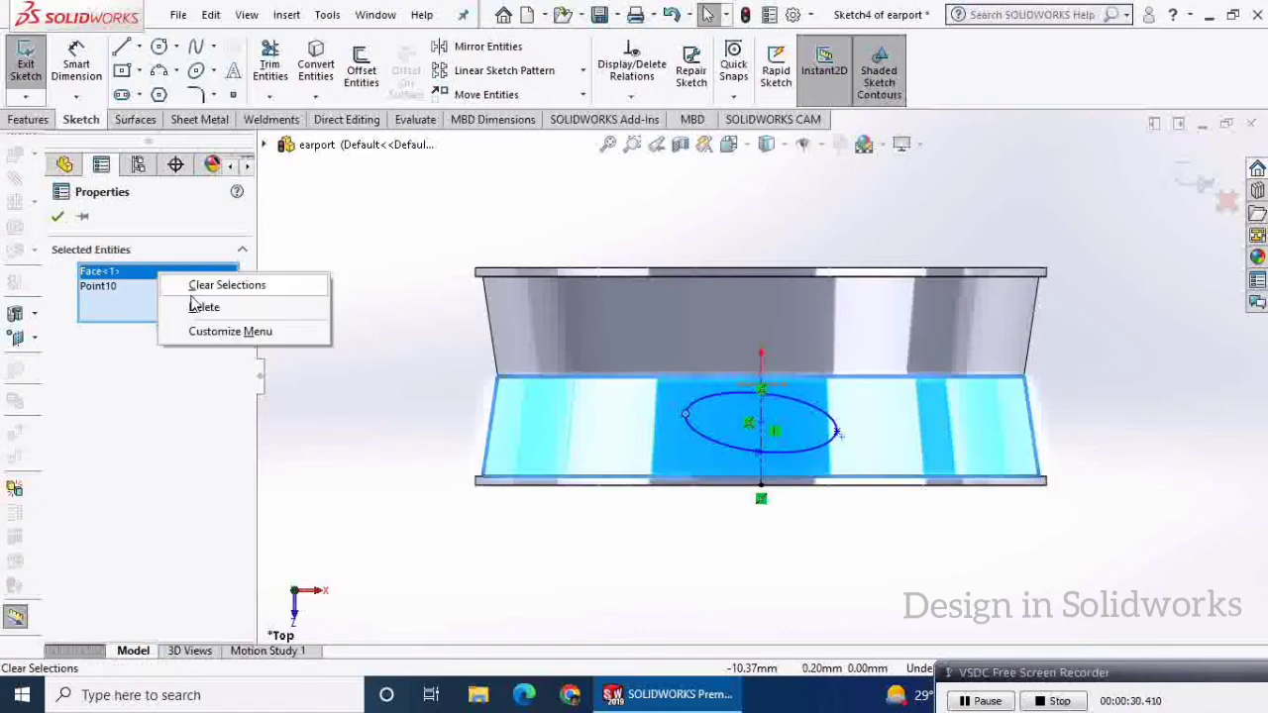
left_click(202, 308)
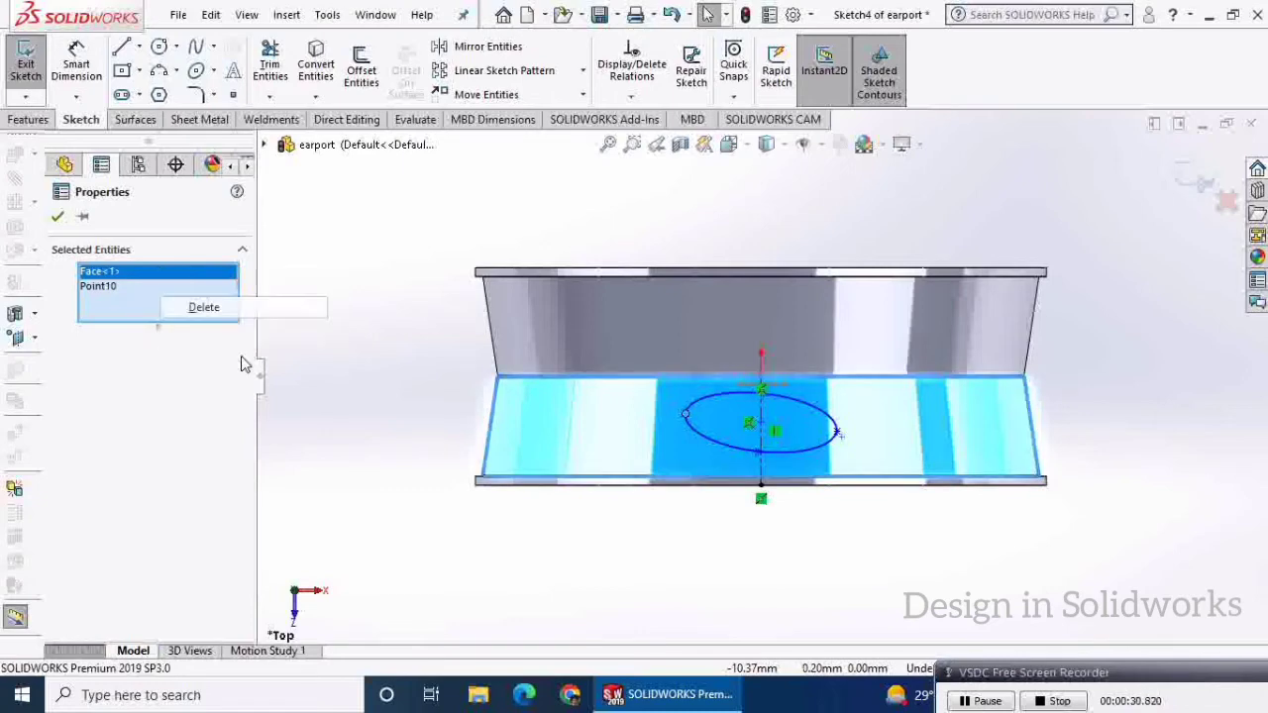
left_click(838, 434, "ctrl")
left_click(892, 357)
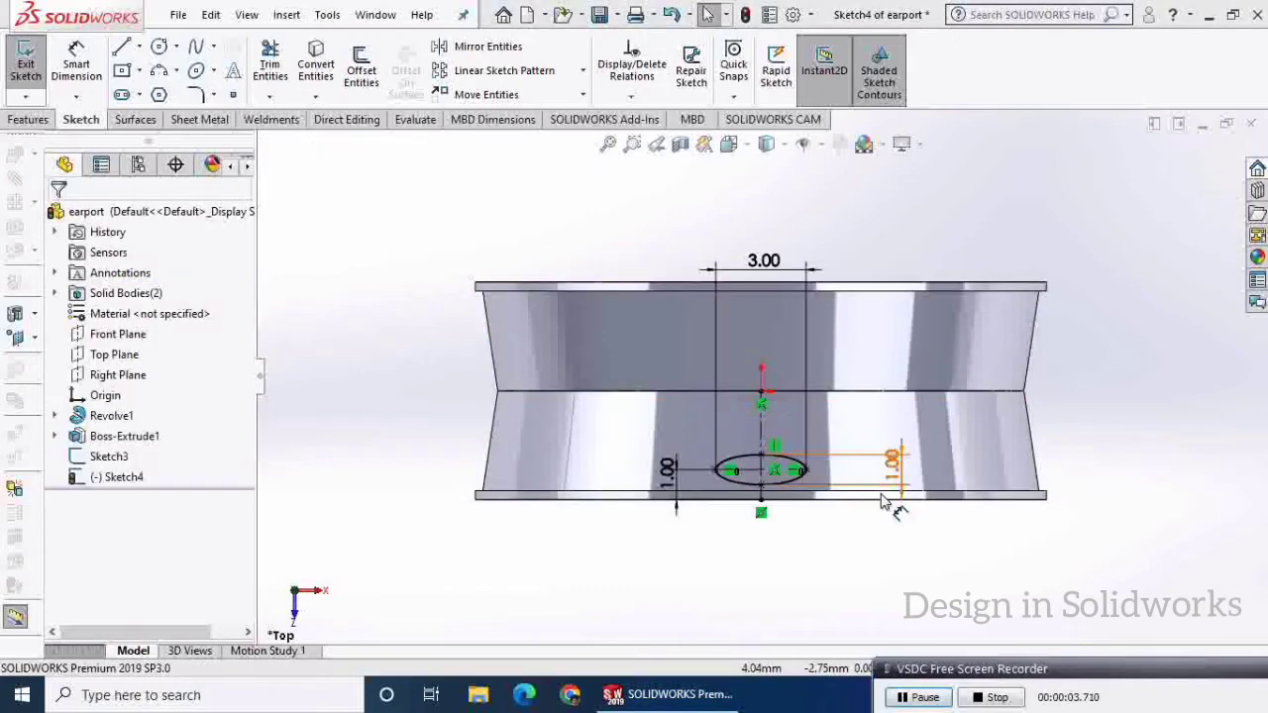
Step: Finish the dimensioned ellipse sketch and exit it
left_click(885, 502)
scroll(827, 527, "down", 2)
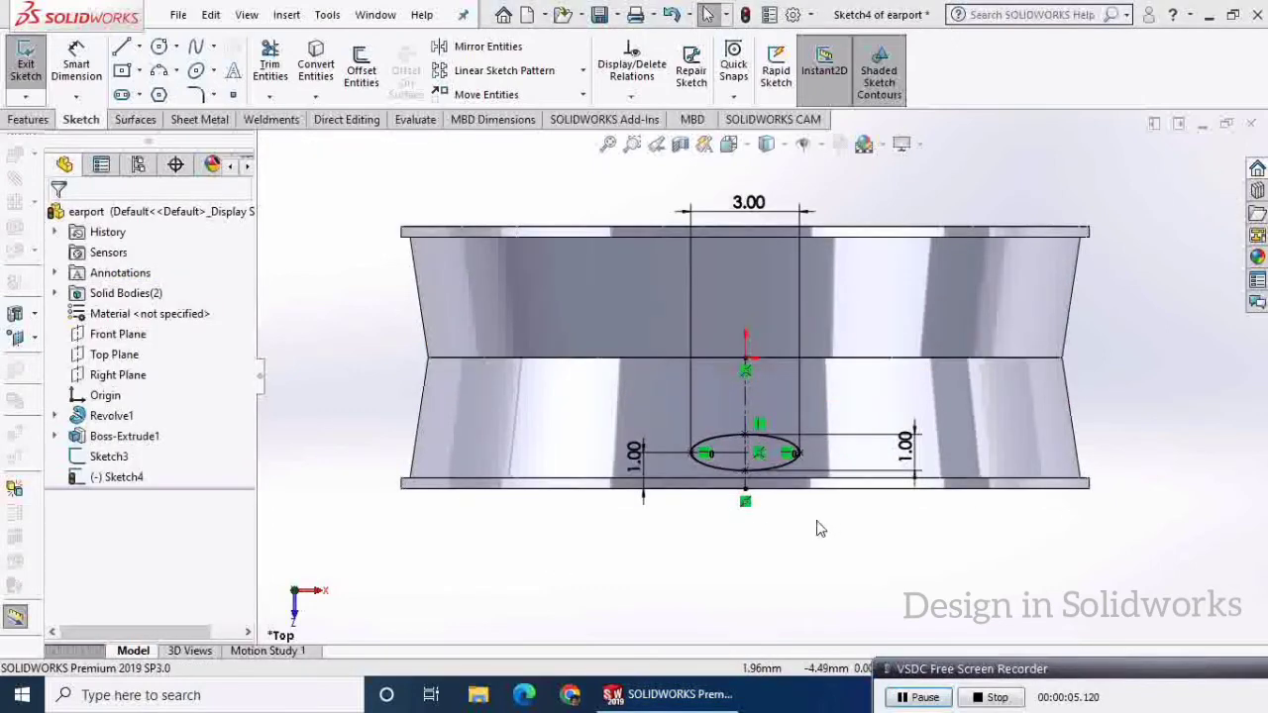
middle_click_drag(728, 530, 718, 395)
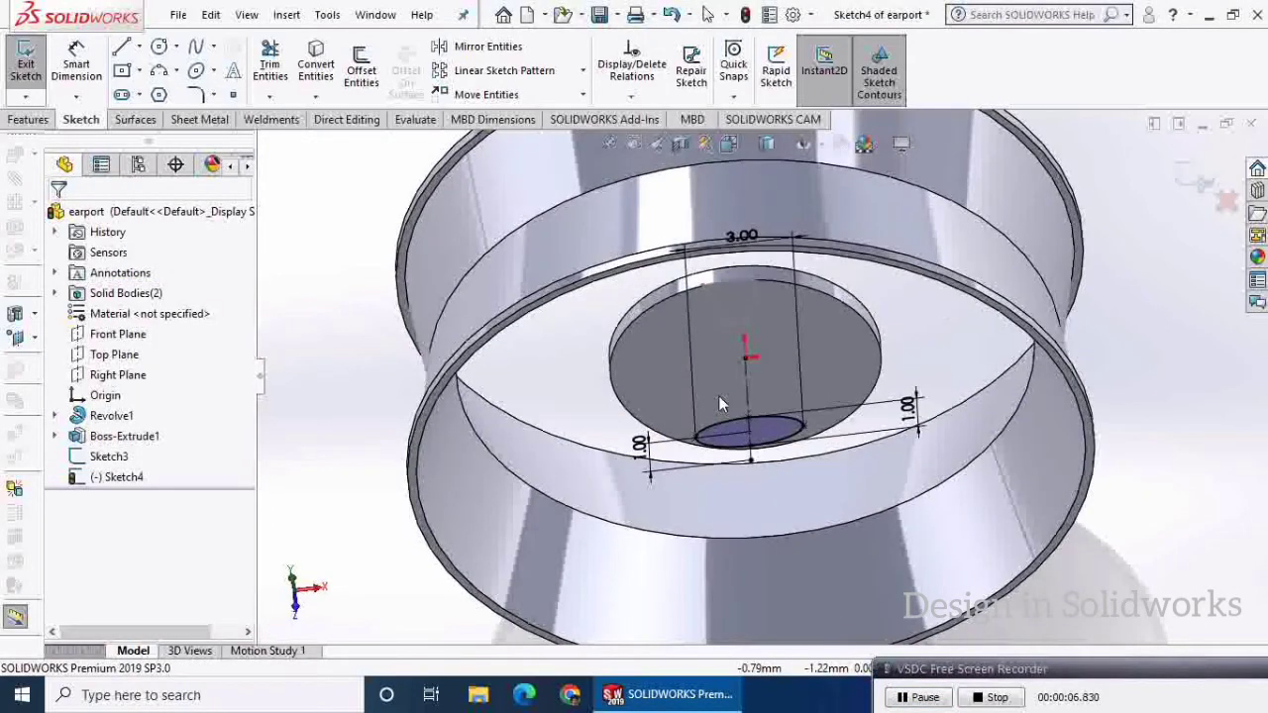
left_click(1177, 184)
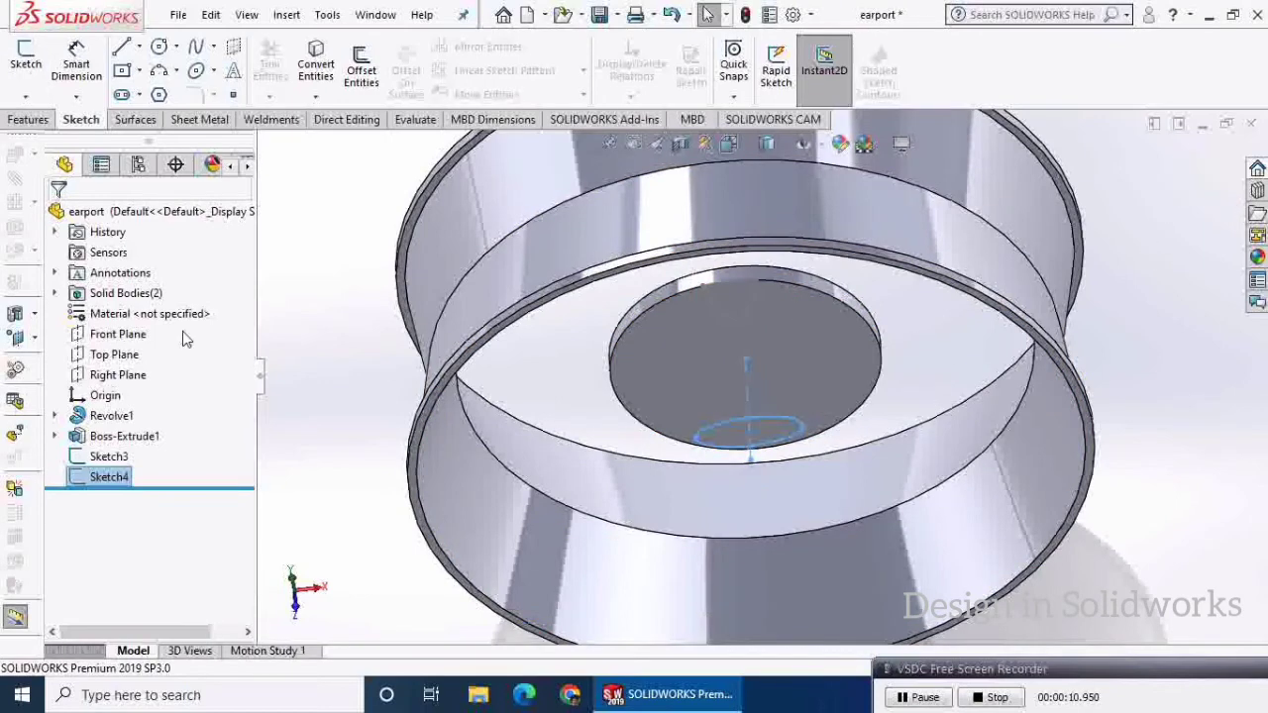
Step: Project the ellipse sketch onto the ring's inner flared face as a projected curve, using Sketch on faces
left_click(47, 120)
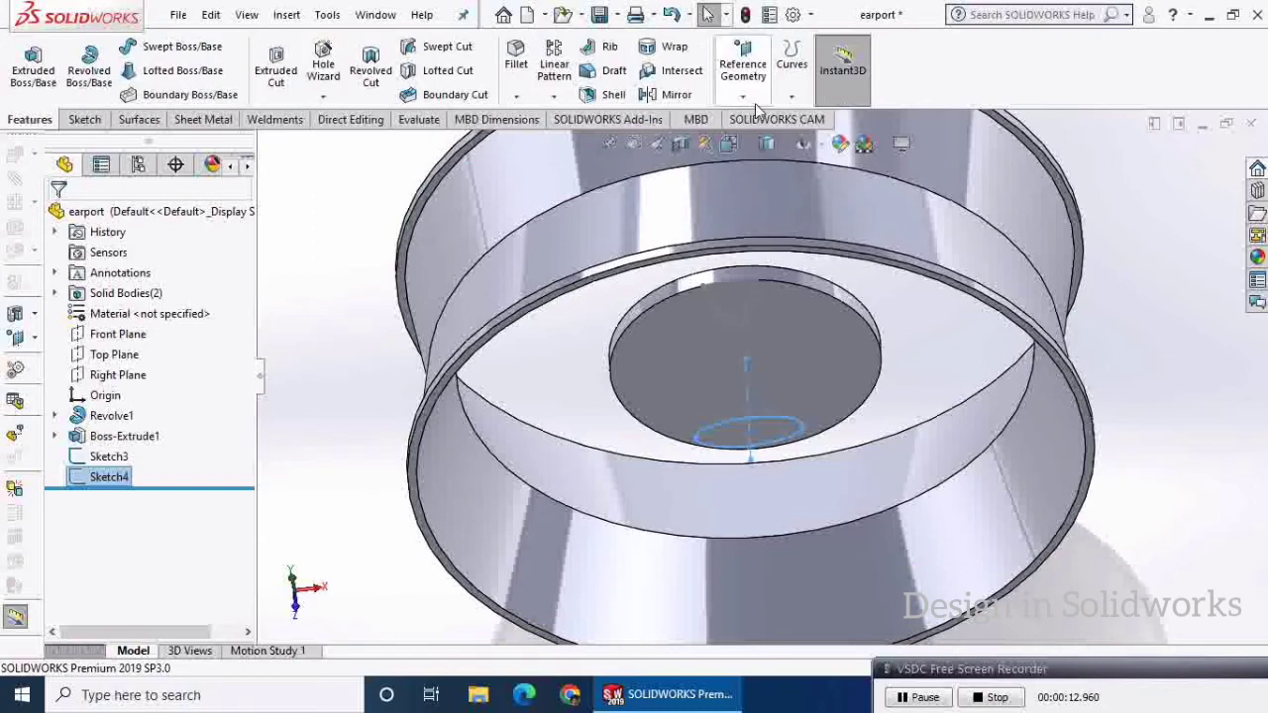
left_click(791, 97)
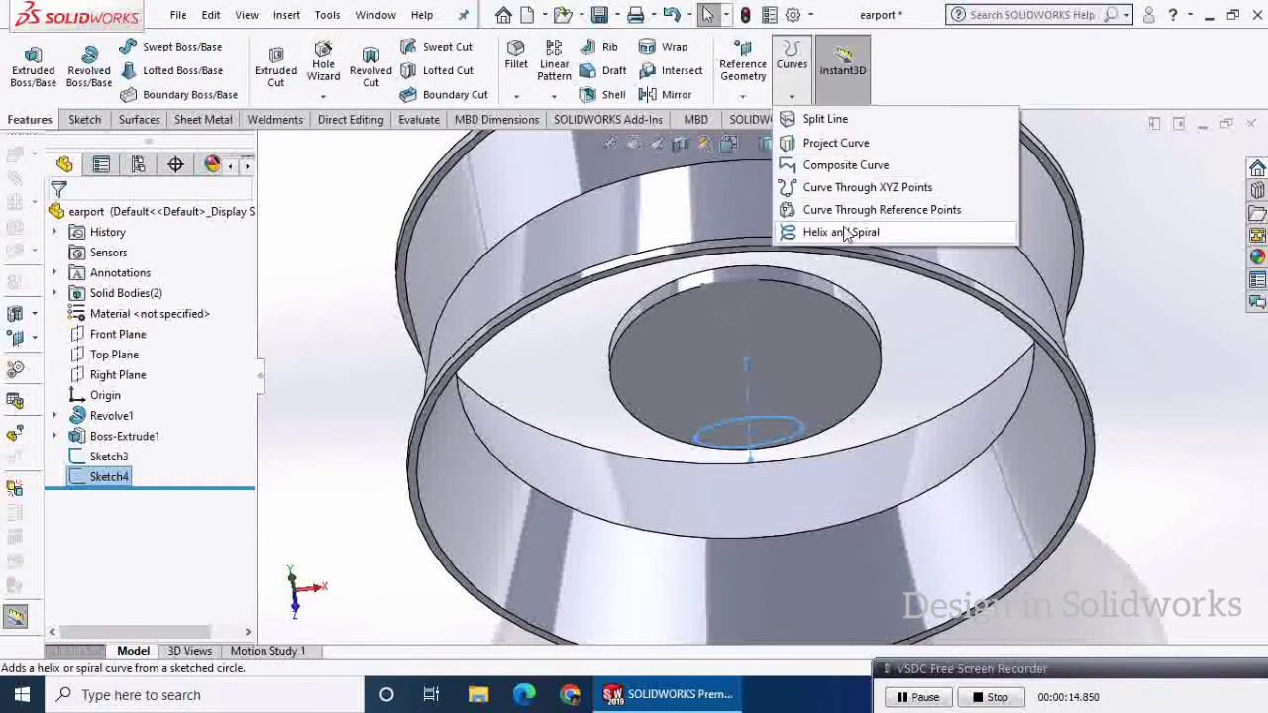
left_click(834, 144)
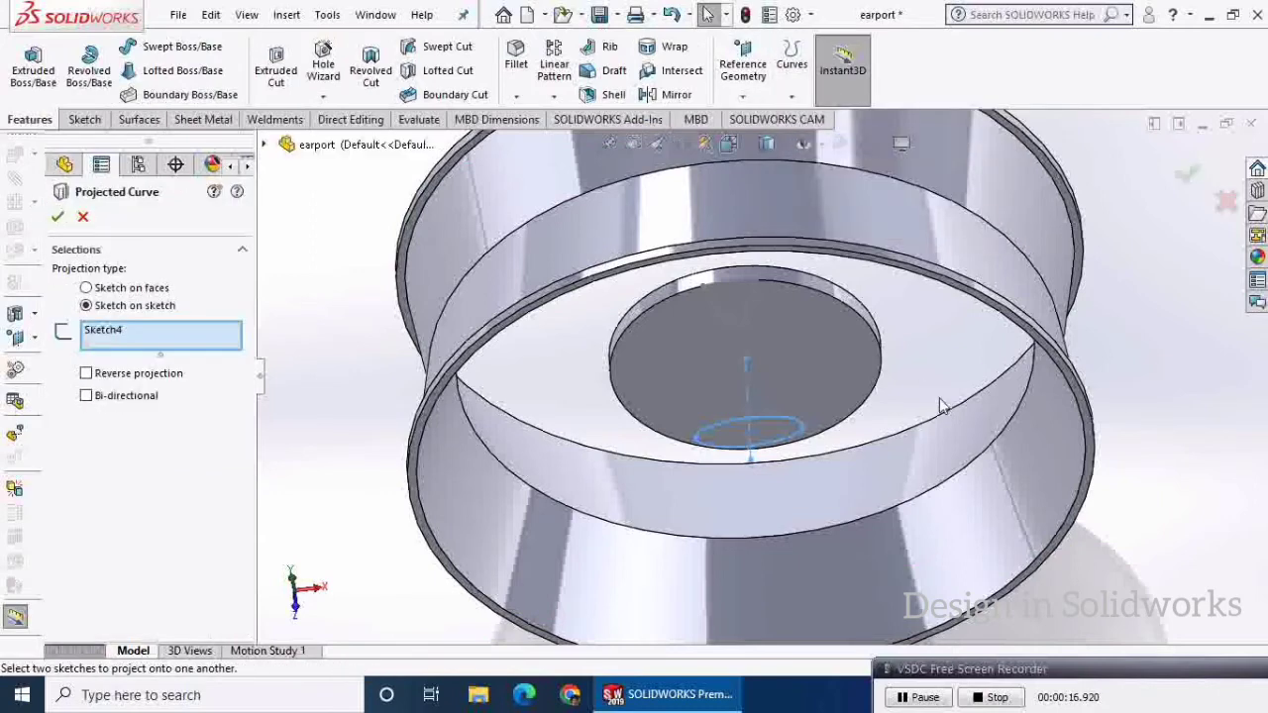
left_click(87, 287)
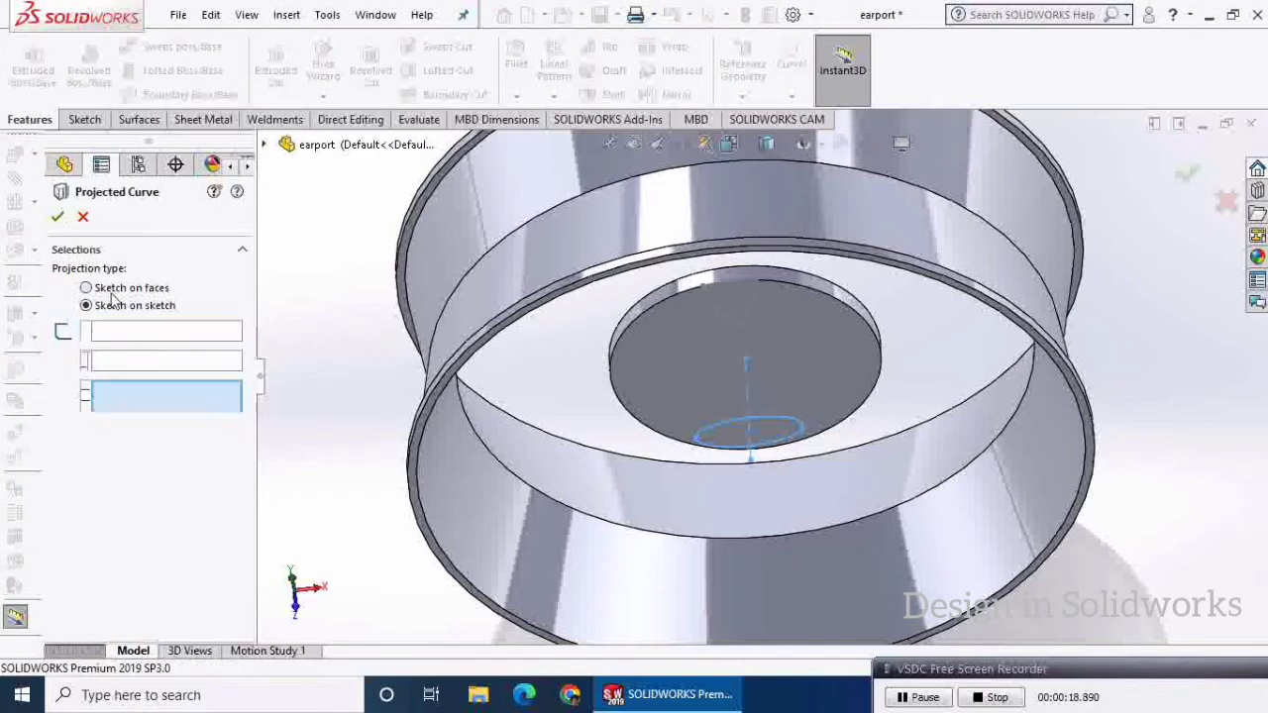
middle_click_drag(1221, 359, 798, 314)
left_click(780, 266)
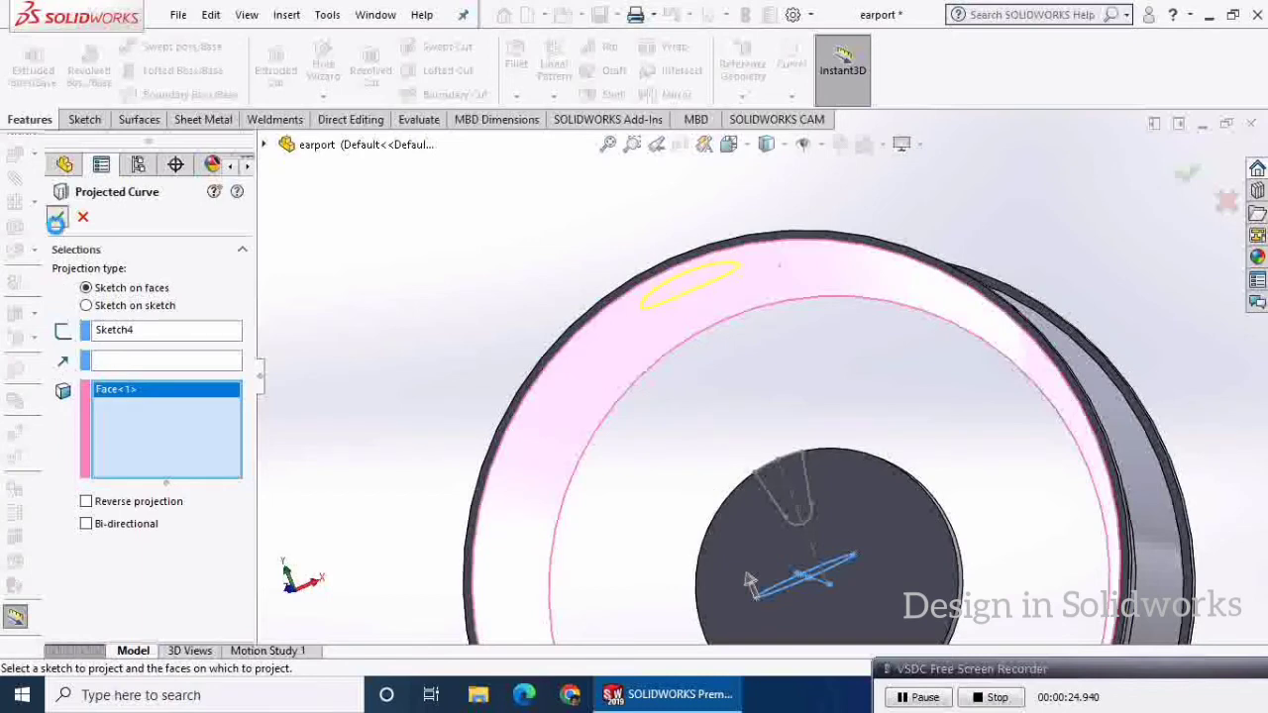
left_click(57, 220)
left_click(420, 361)
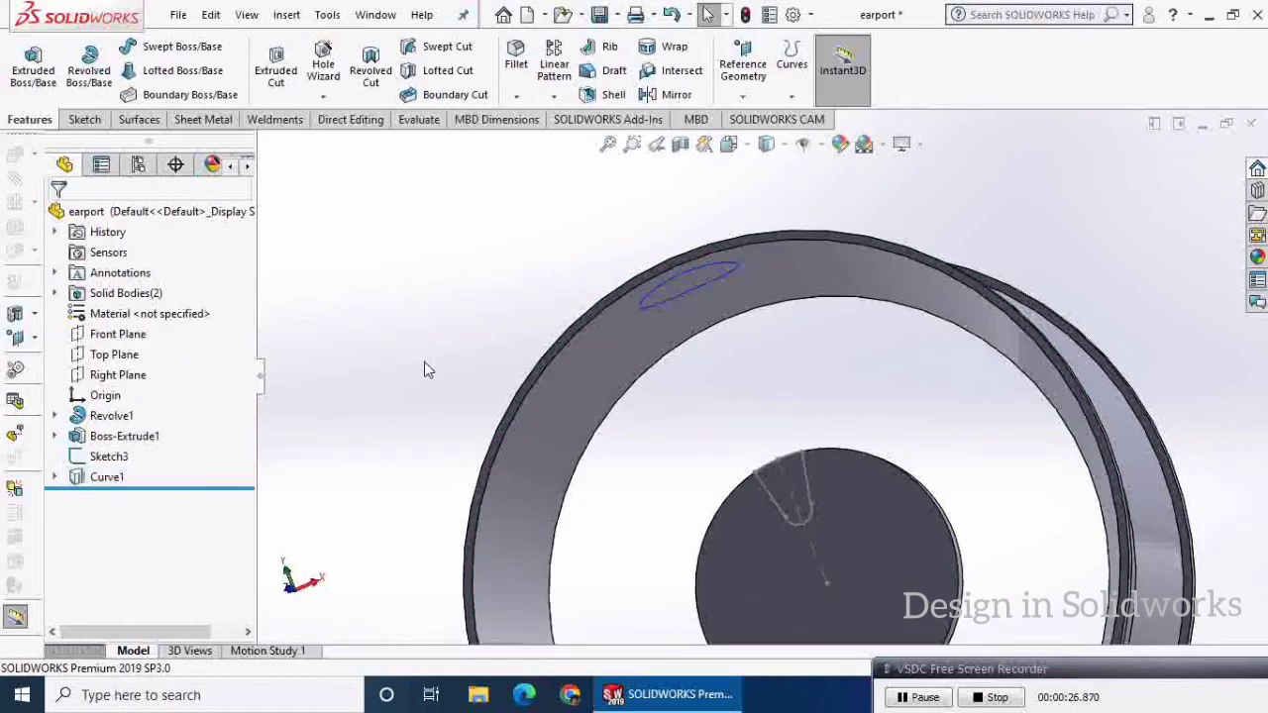
Step: Start a new sketch on the Right Plane with the view normal to it
scroll(426, 362, "up", 3)
middle_click_drag(505, 422, 624, 479)
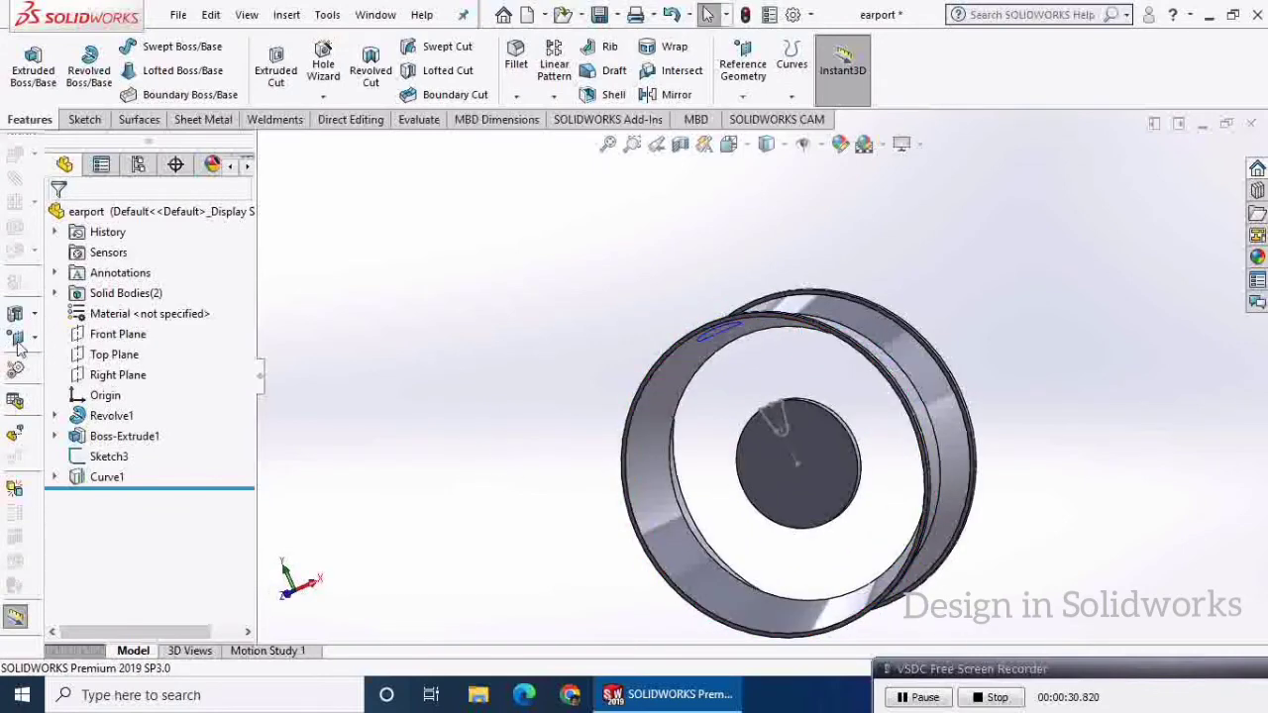
left_click(129, 375)
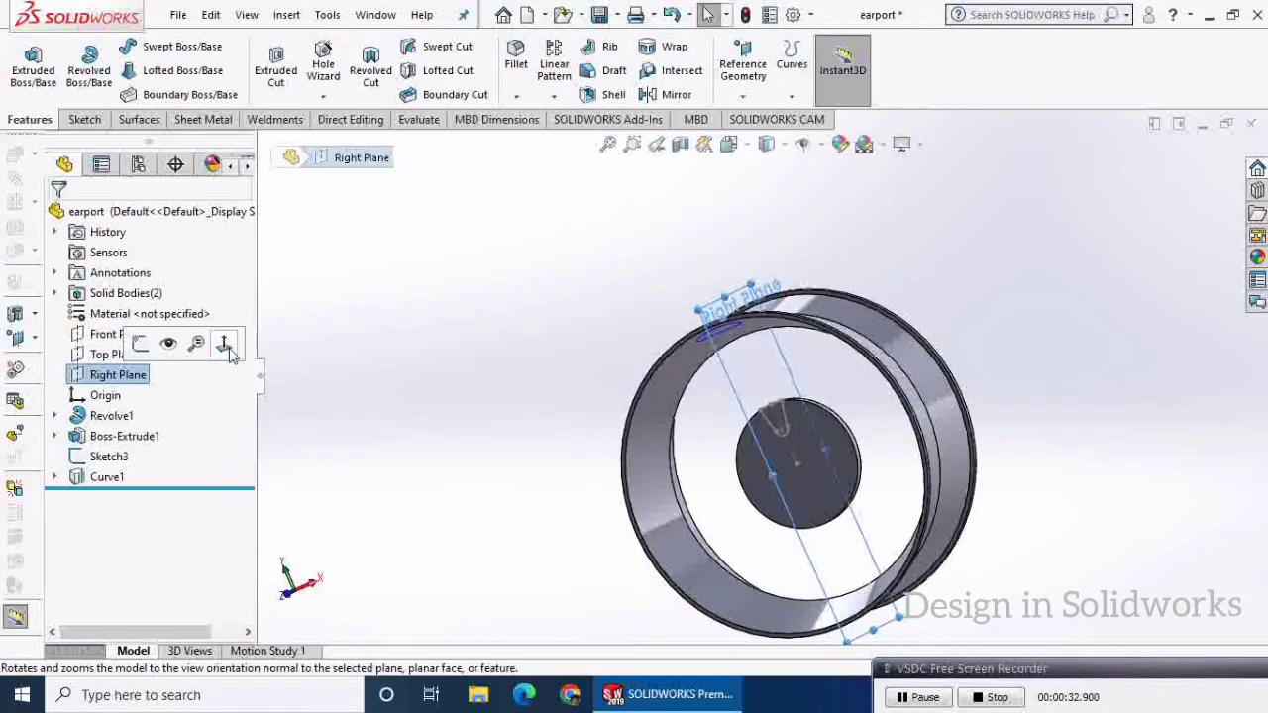
left_click(226, 345)
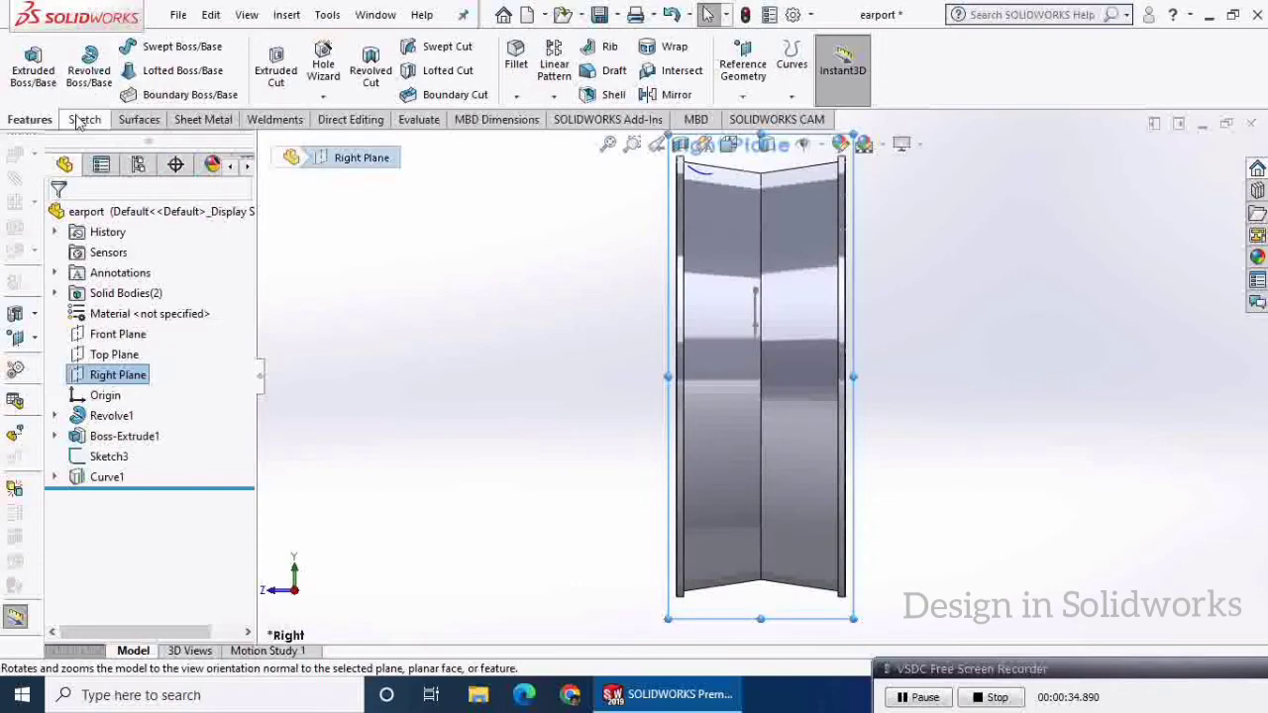
left_click(81, 119)
left_click(27, 56)
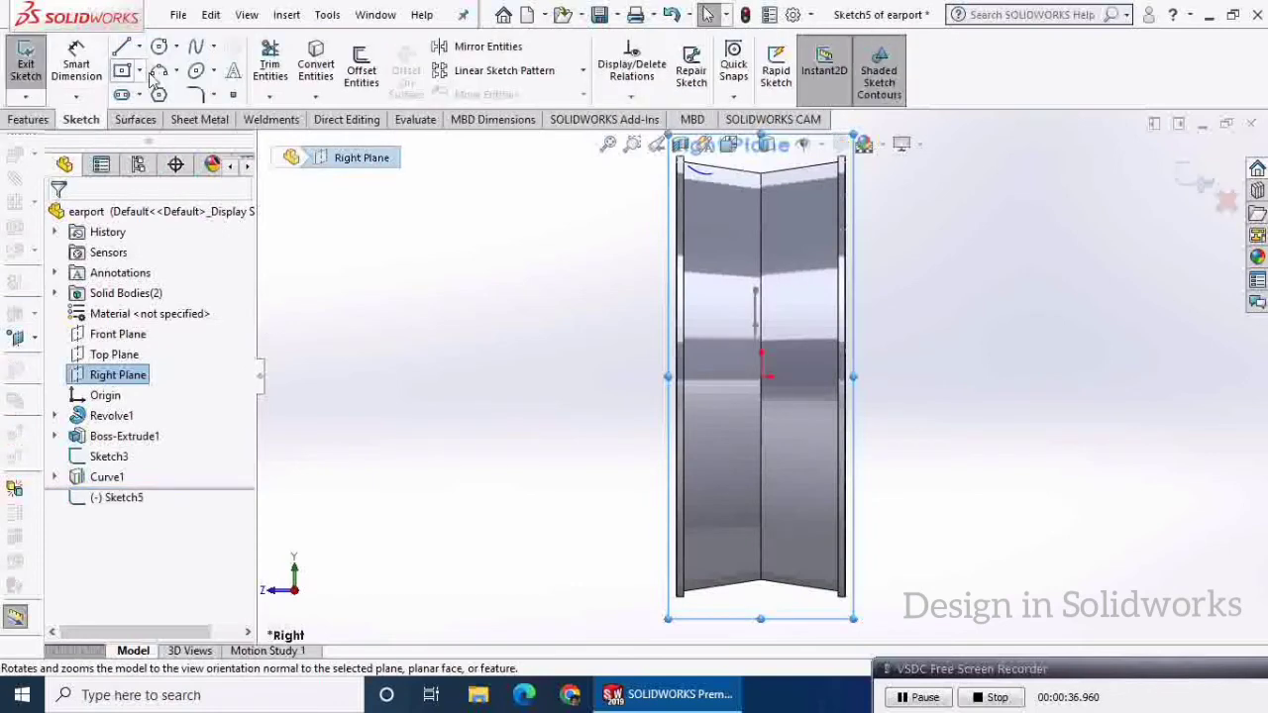
Step: Sketch a three-point arc of about 5.78 mm radius, running from inside the ring down past the origin
left_click(158, 73)
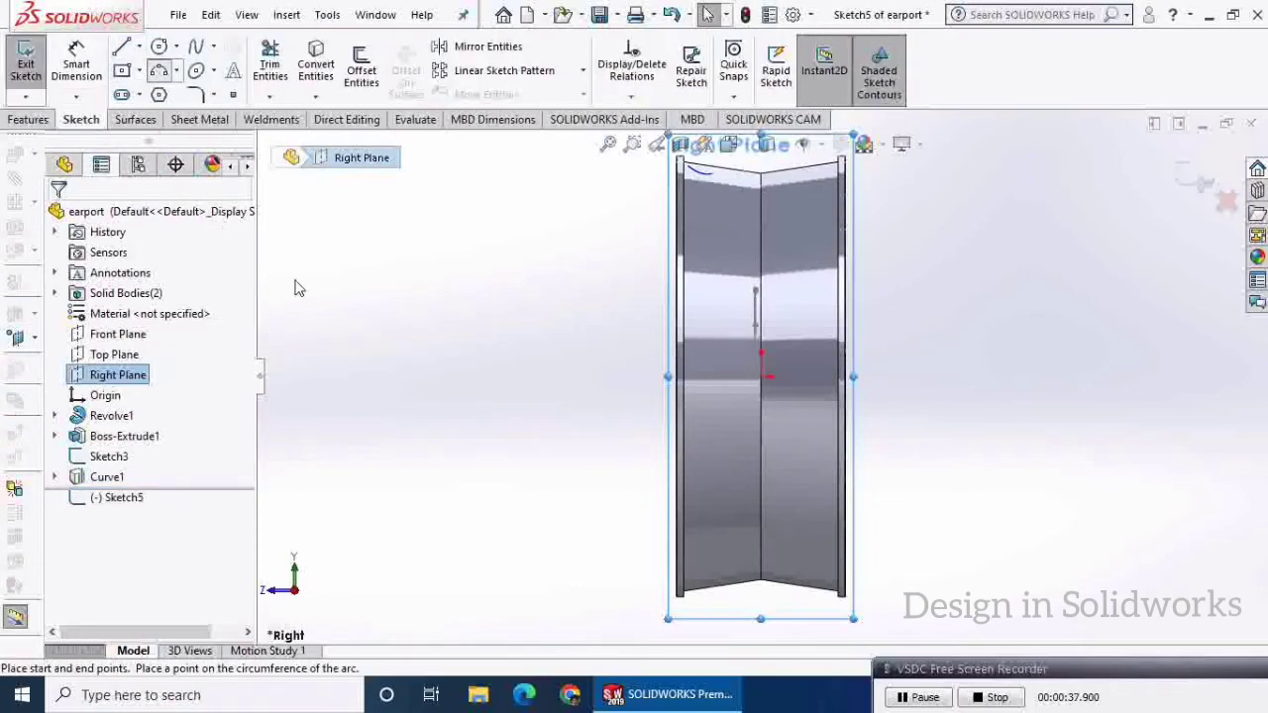
left_click(715, 227)
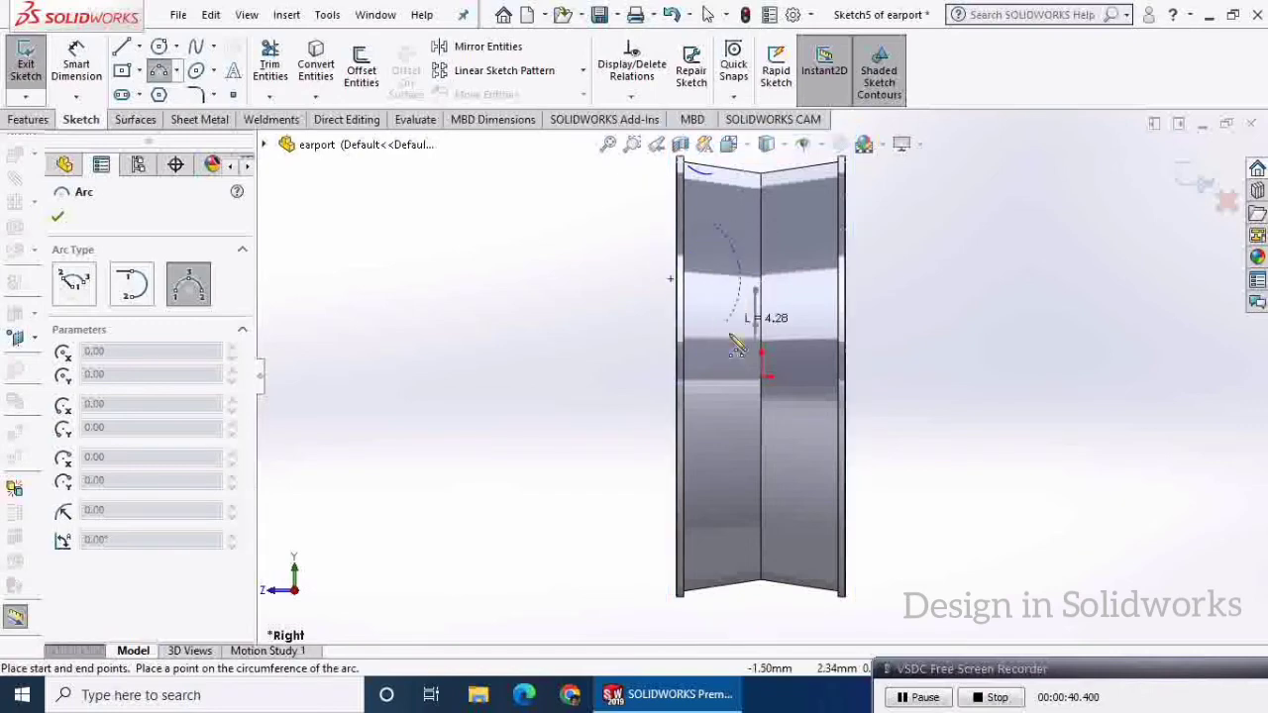
left_click(787, 399)
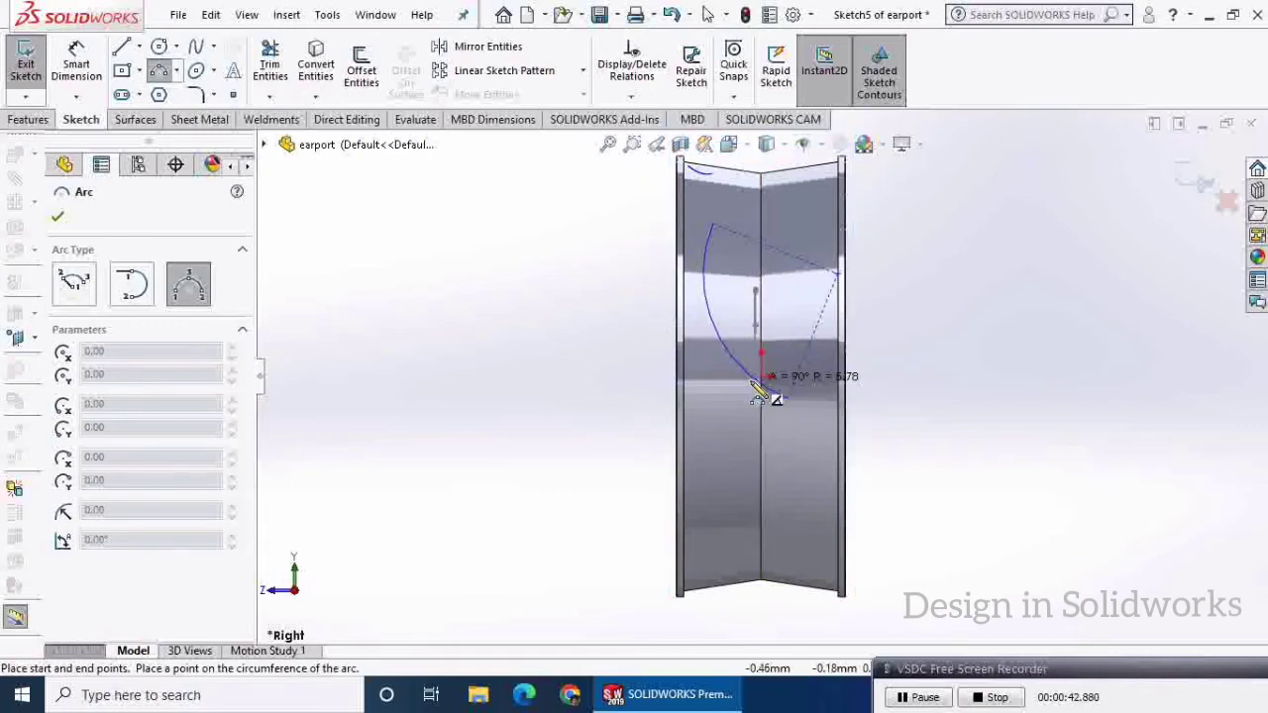
left_click(760, 394)
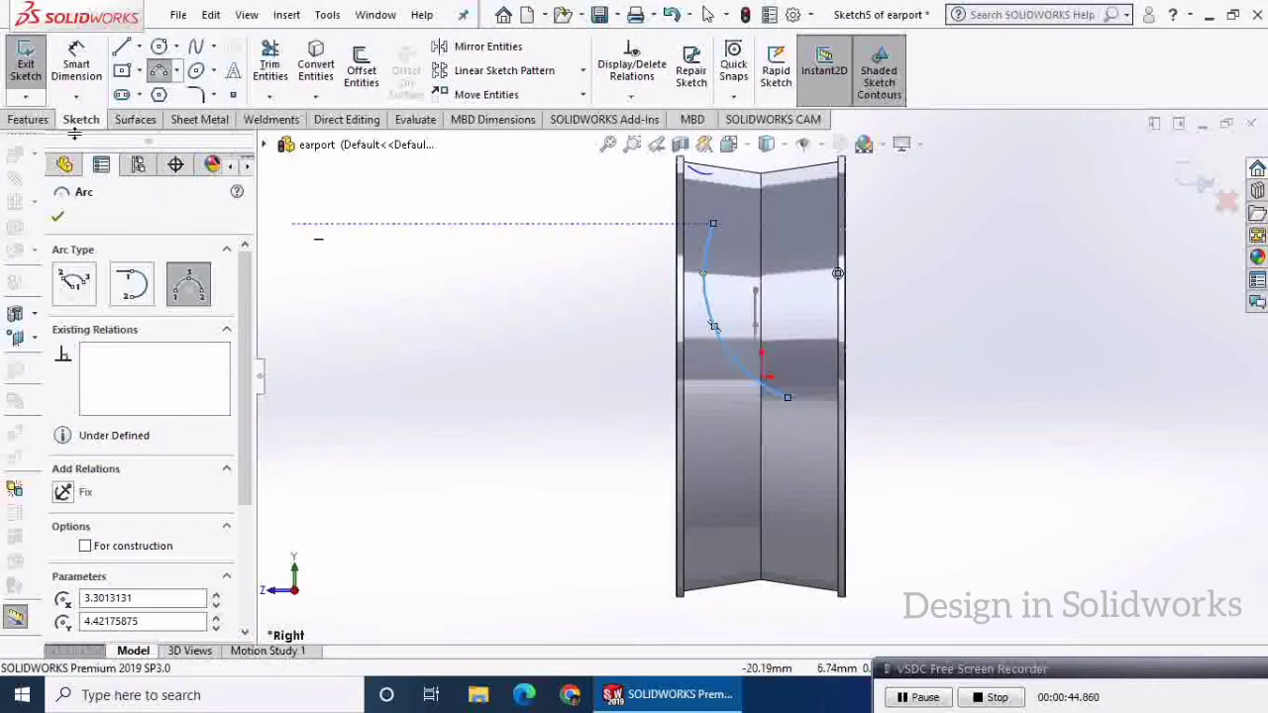
Step: Dimension the arc's radius as 8 mm
left_click(86, 71)
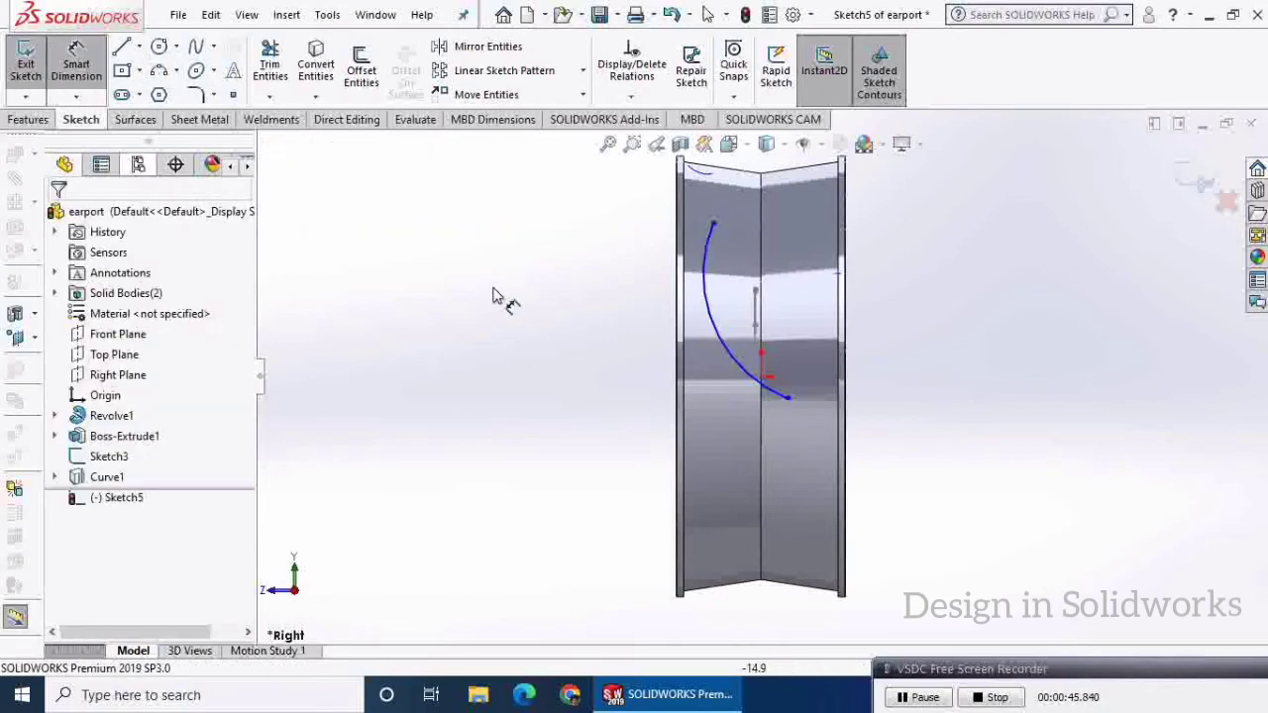
left_click(709, 323)
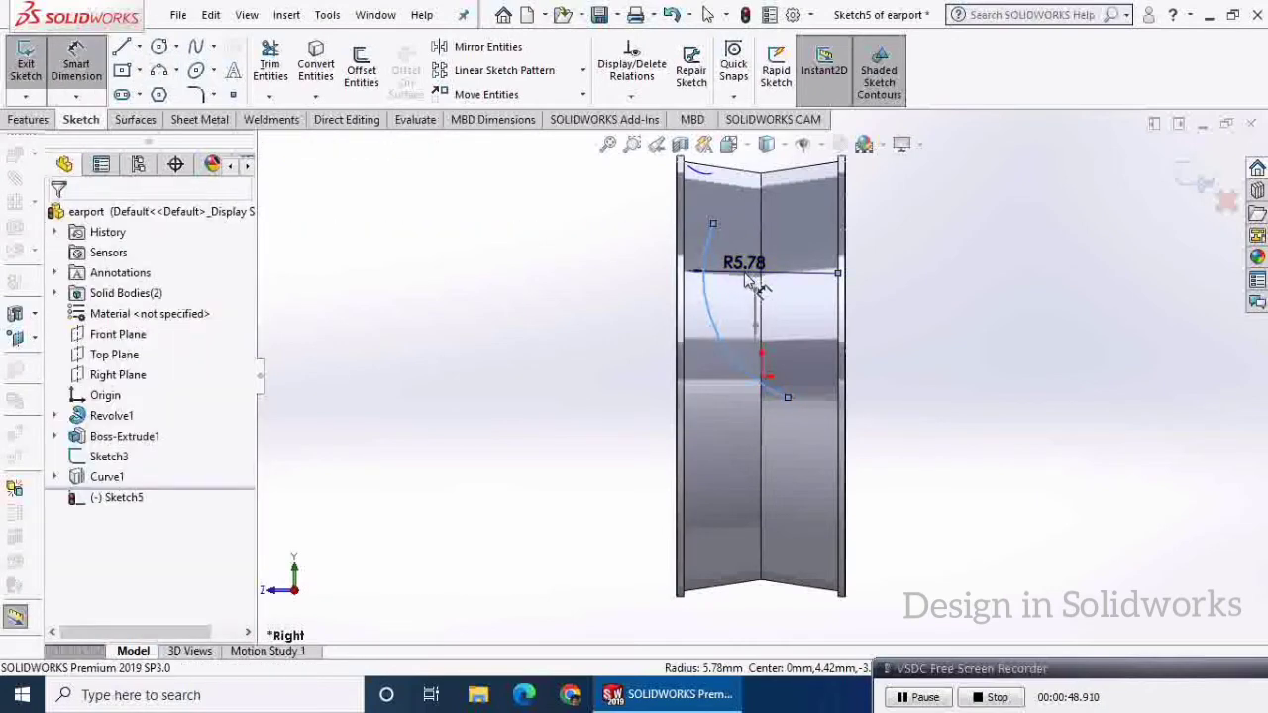
left_click(747, 280)
key("Return")
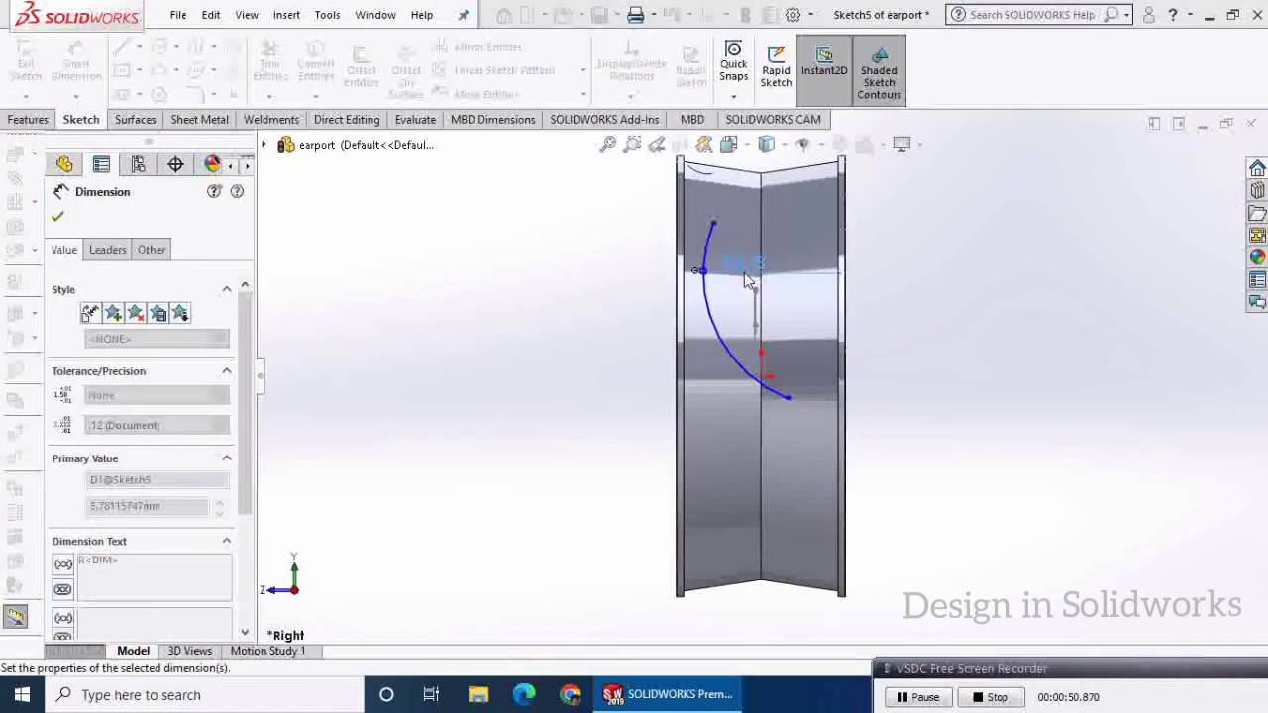
left_click(59, 219)
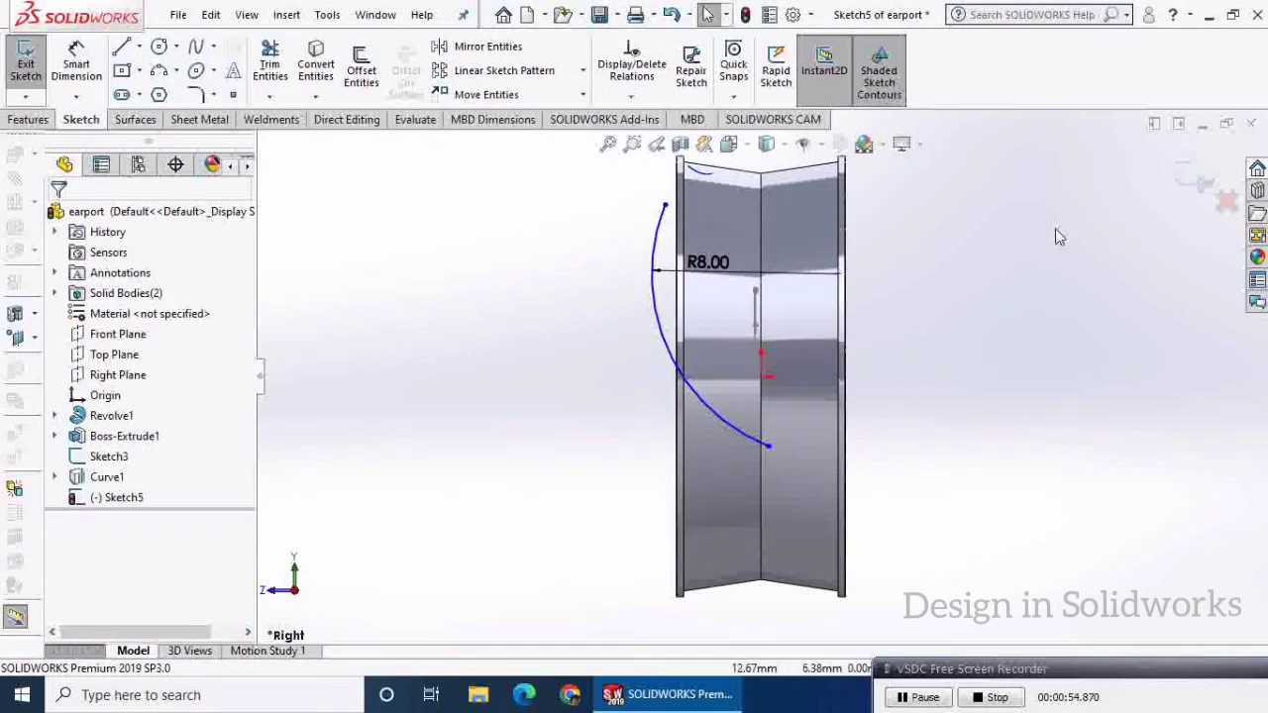
Step: Add a pierce relation between the arc's upper end point and the projected ellipse curve on the ring
middle_click_drag(1060, 237, 1111, 243)
scroll(721, 161, "down", 2)
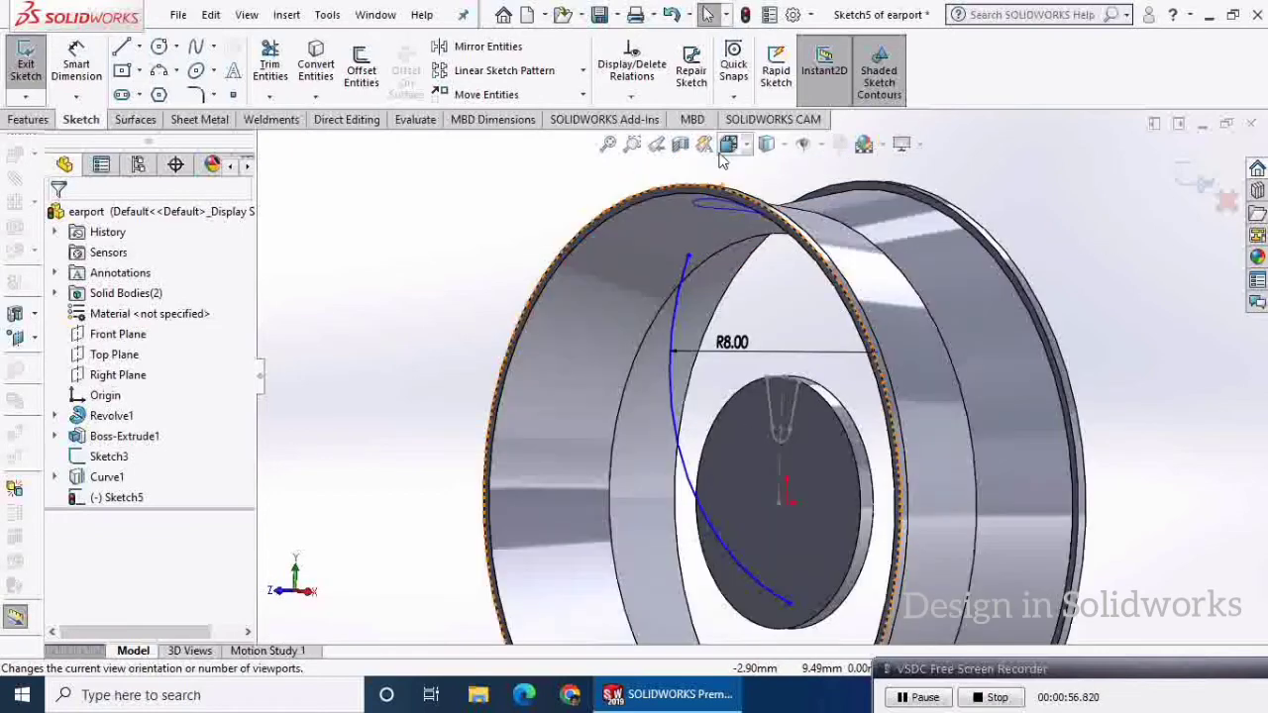
scroll(723, 160, "down", 3)
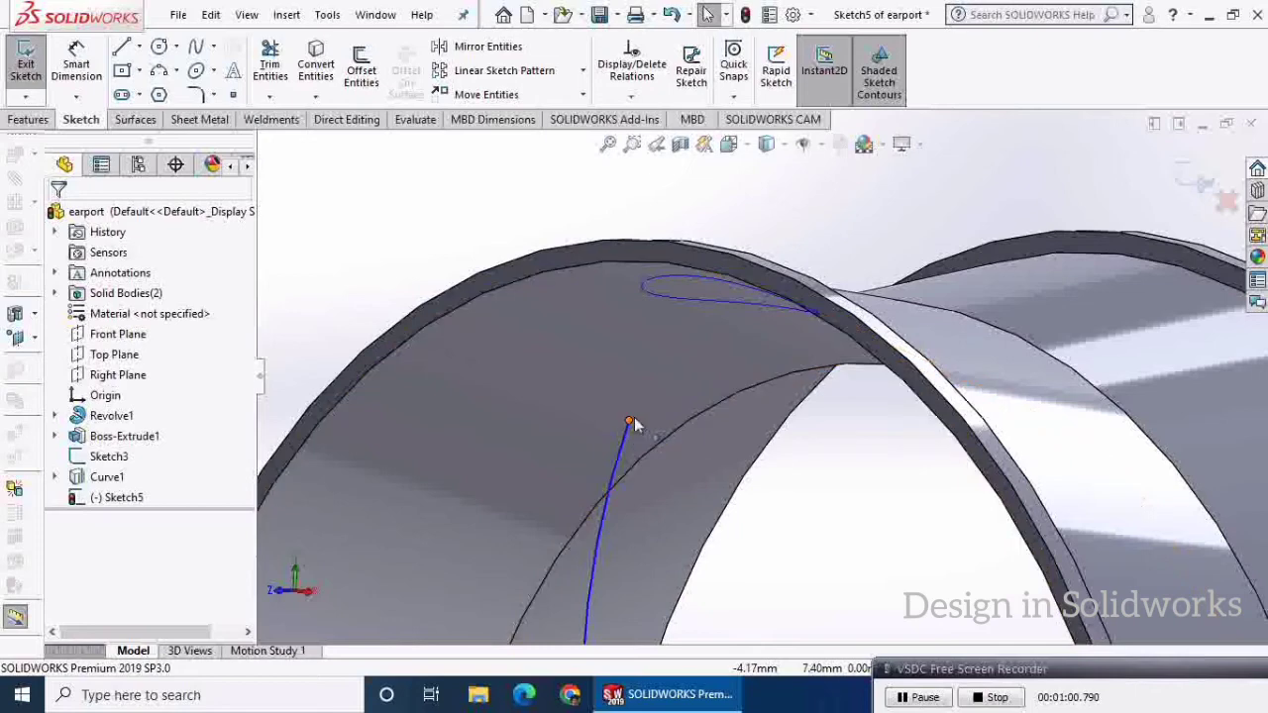
left_click(628, 423)
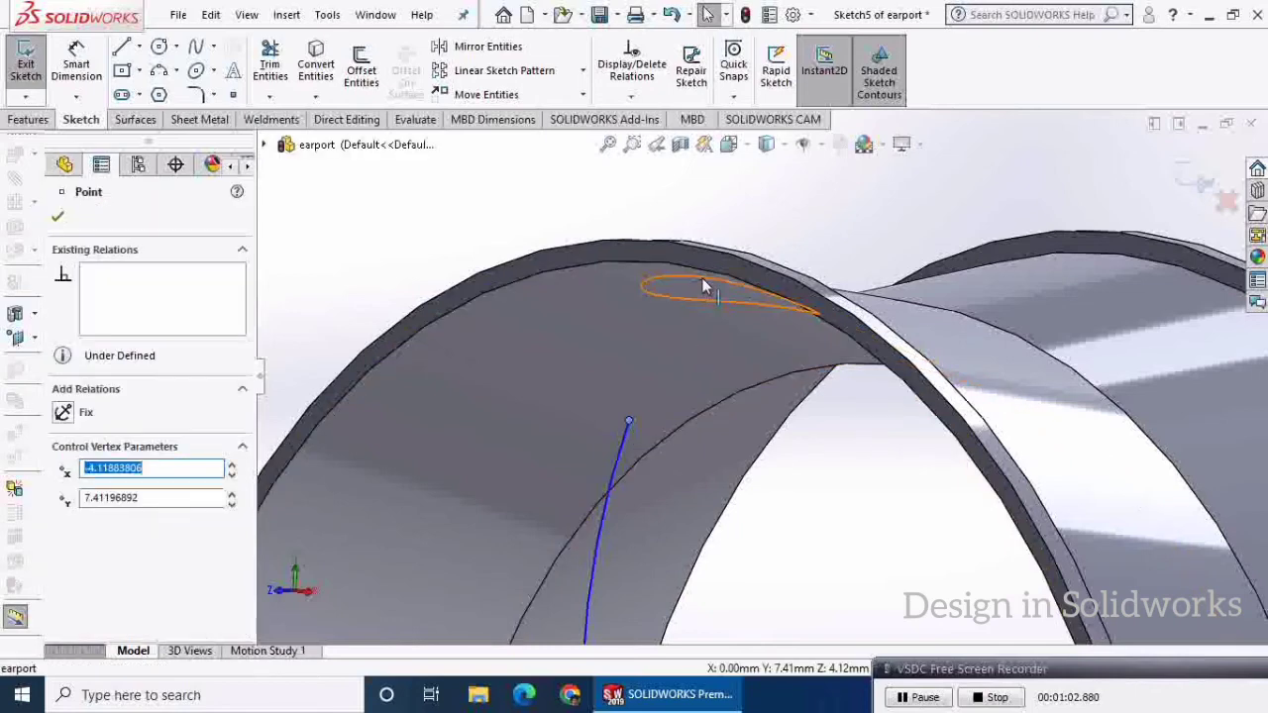
left_click(696, 283, "ctrl")
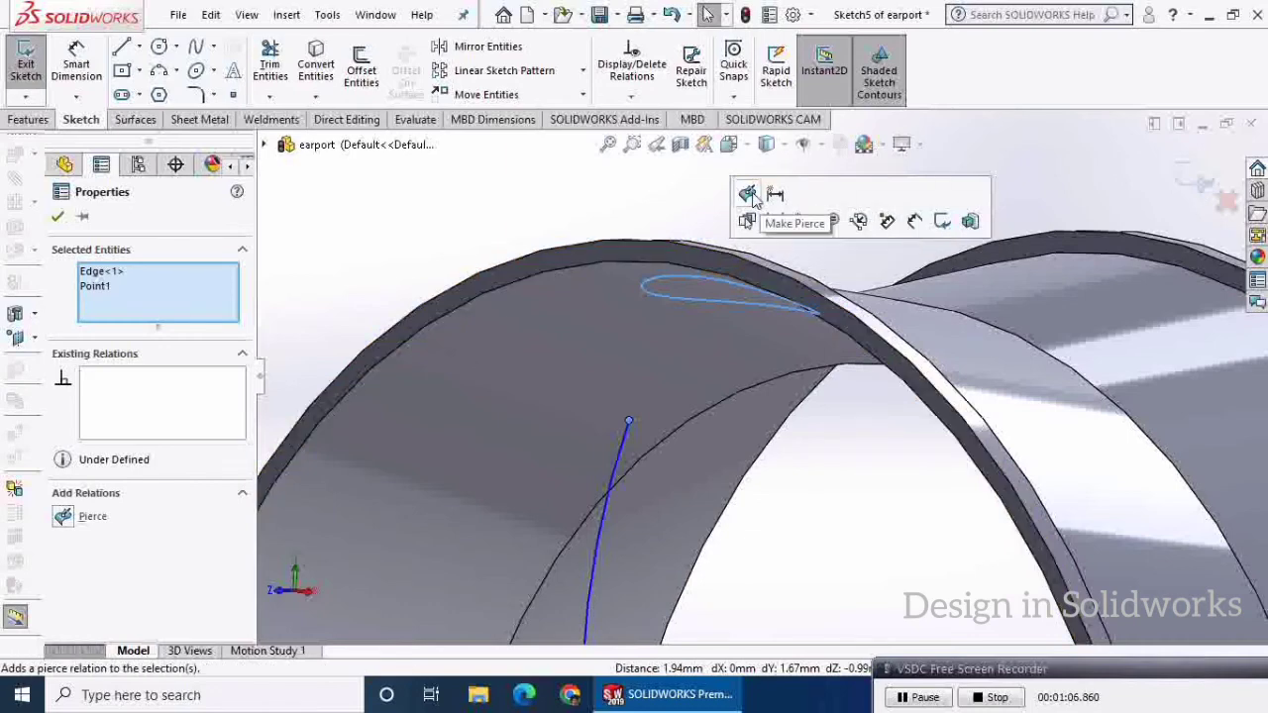
left_click(748, 195)
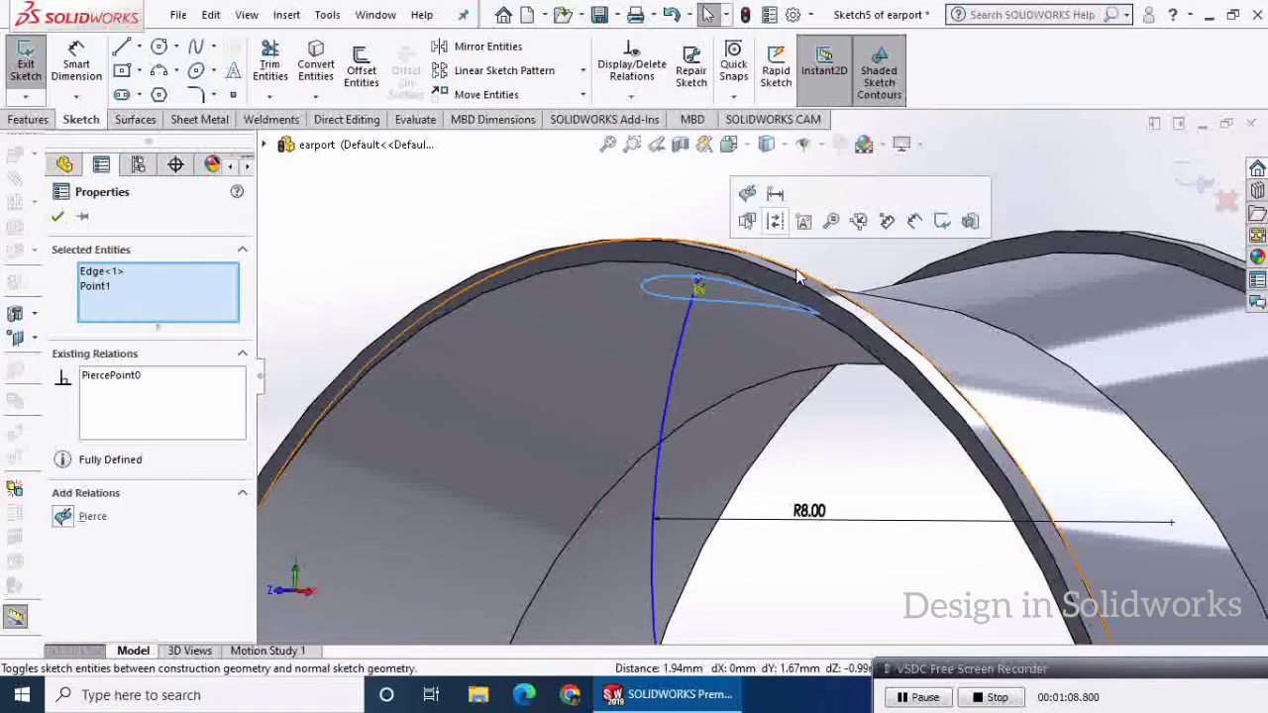
scroll(834, 254, "up", 3)
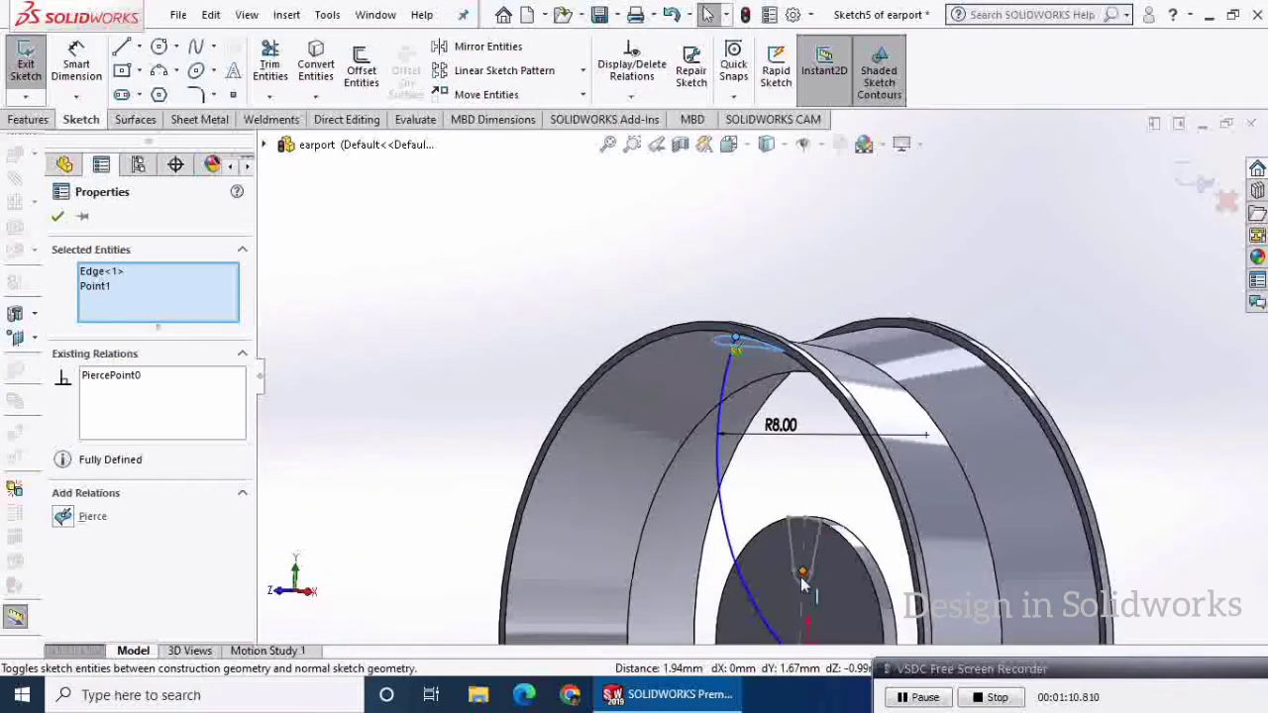
scroll(809, 606, "up", 2)
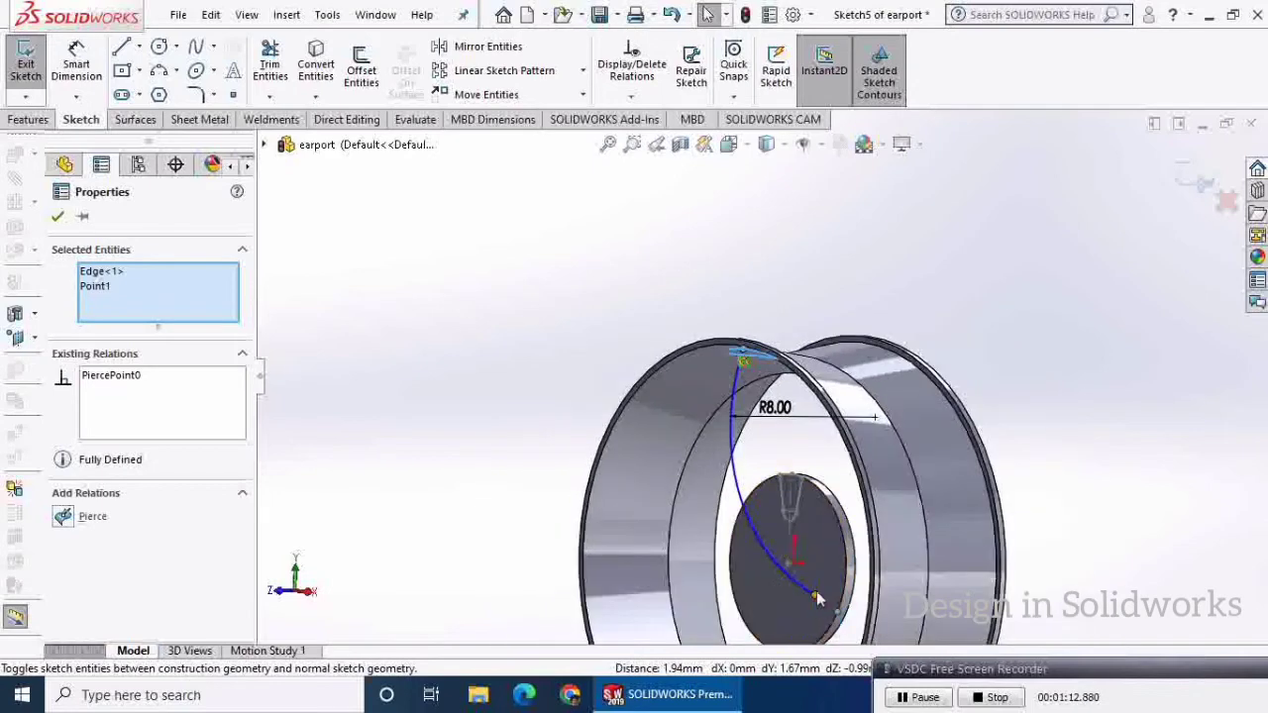
left_click(57, 219)
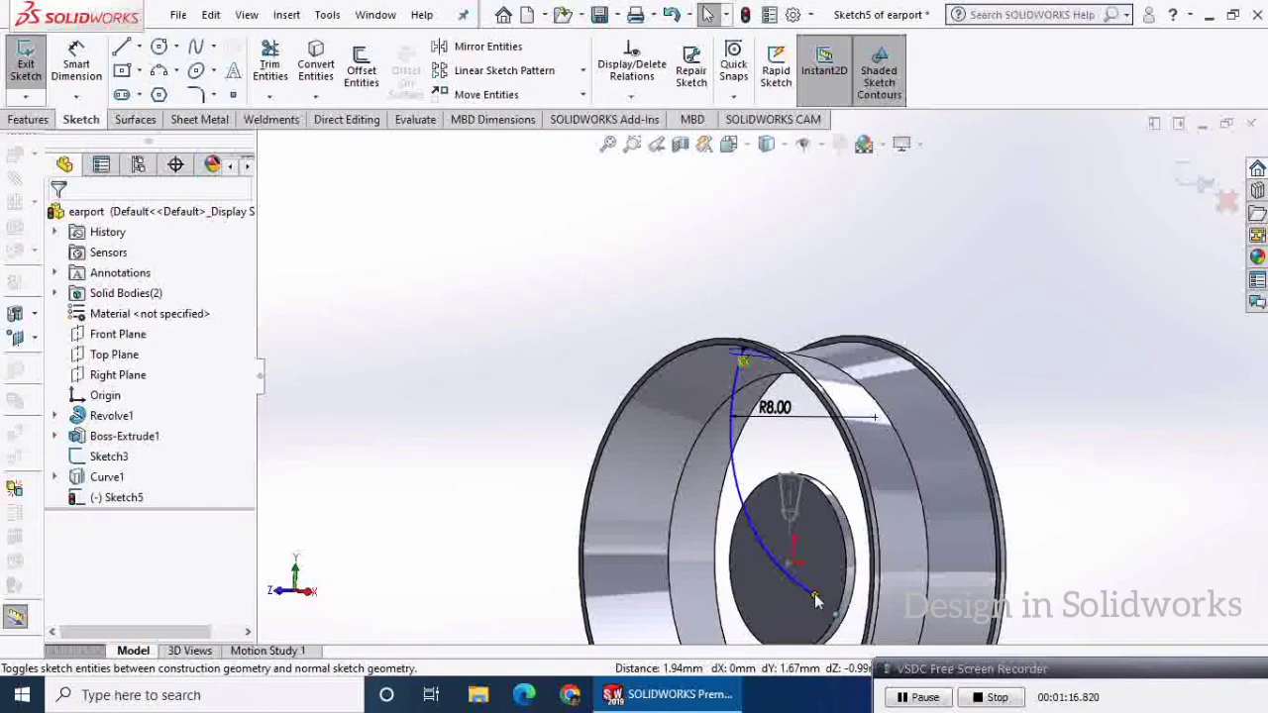
Step: Add a pierce relation between the arc's lower end point and the rounded bottom of the notch sketch on the disc
left_click(790, 515)
scroll(789, 523, "down", 5)
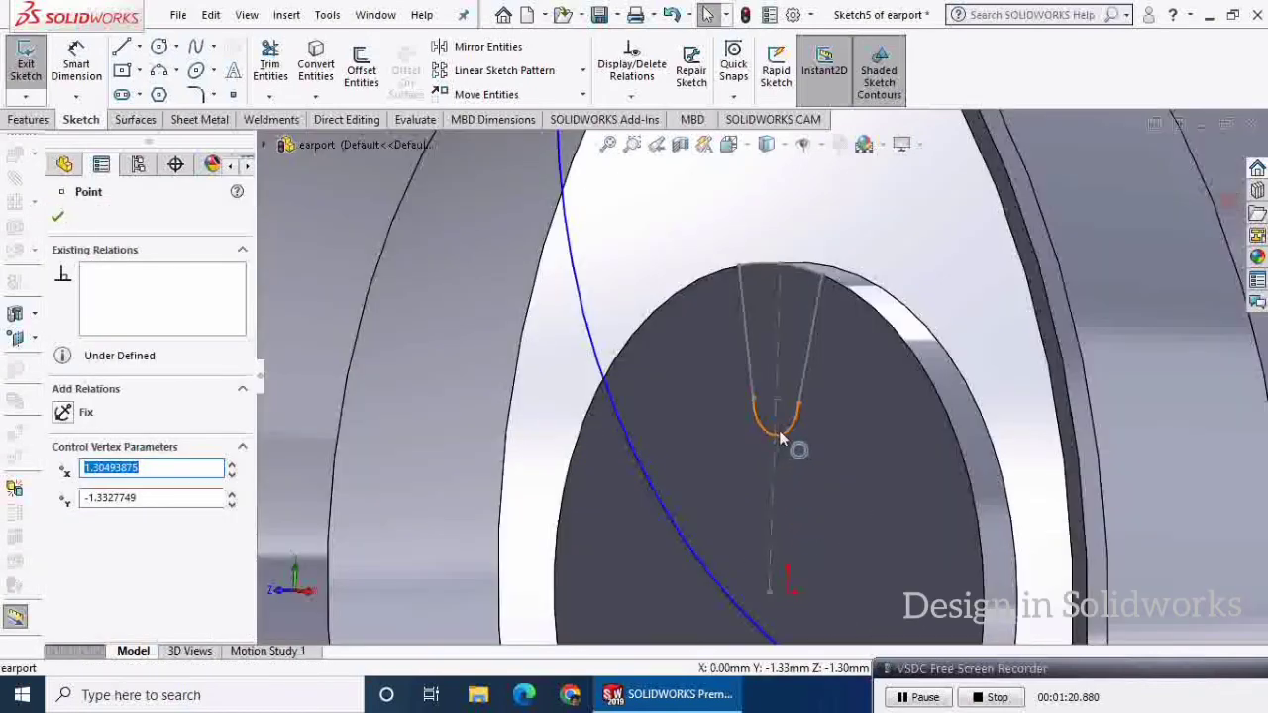
left_click(775, 436, "ctrl")
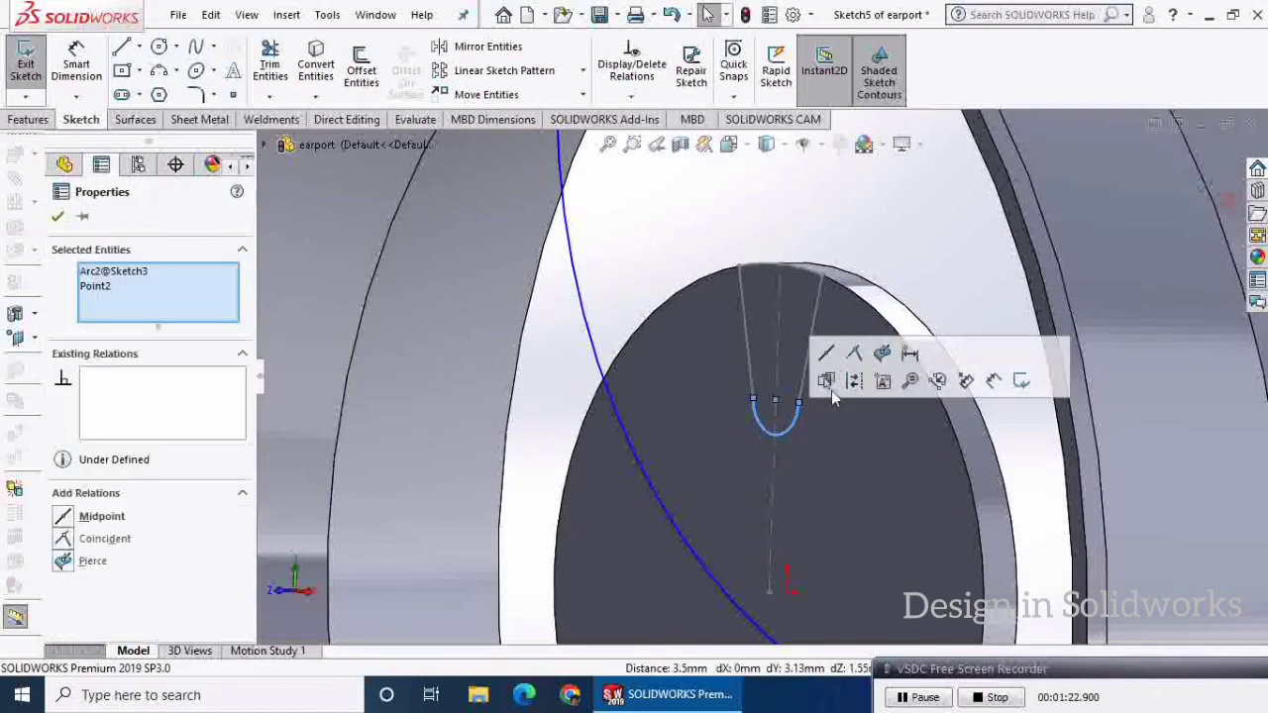
left_click(881, 358)
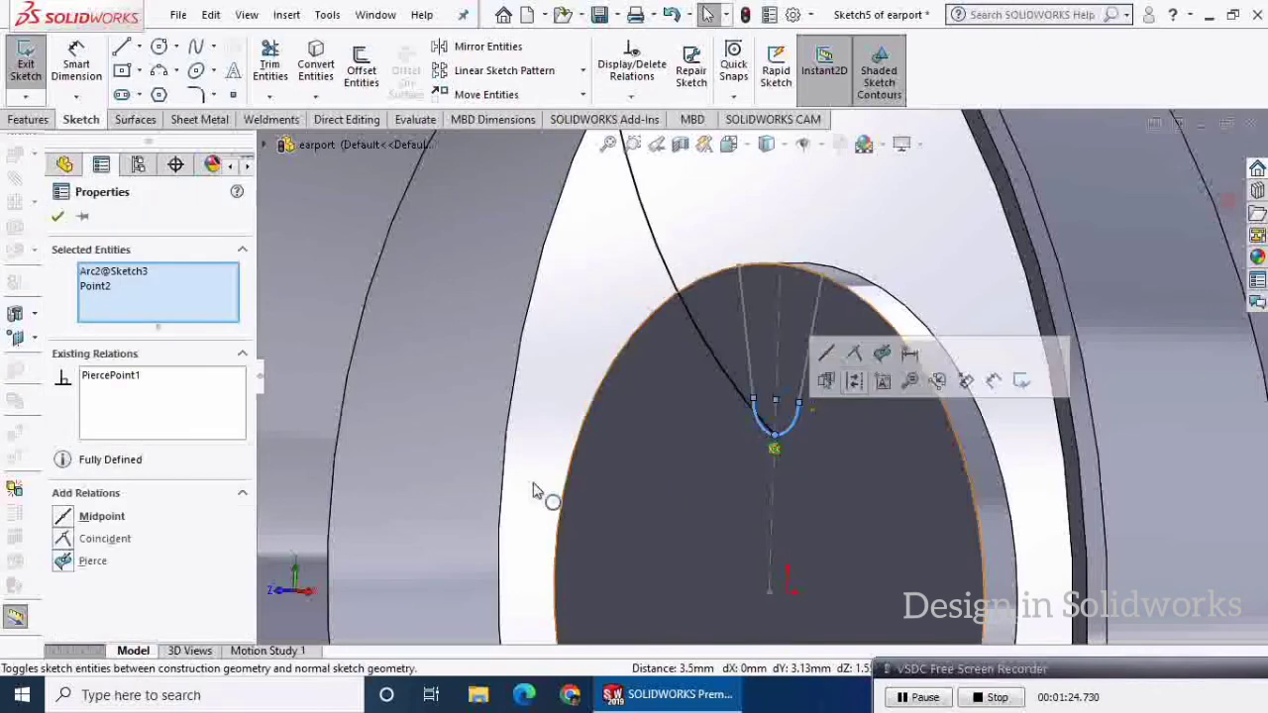
left_click(57, 218)
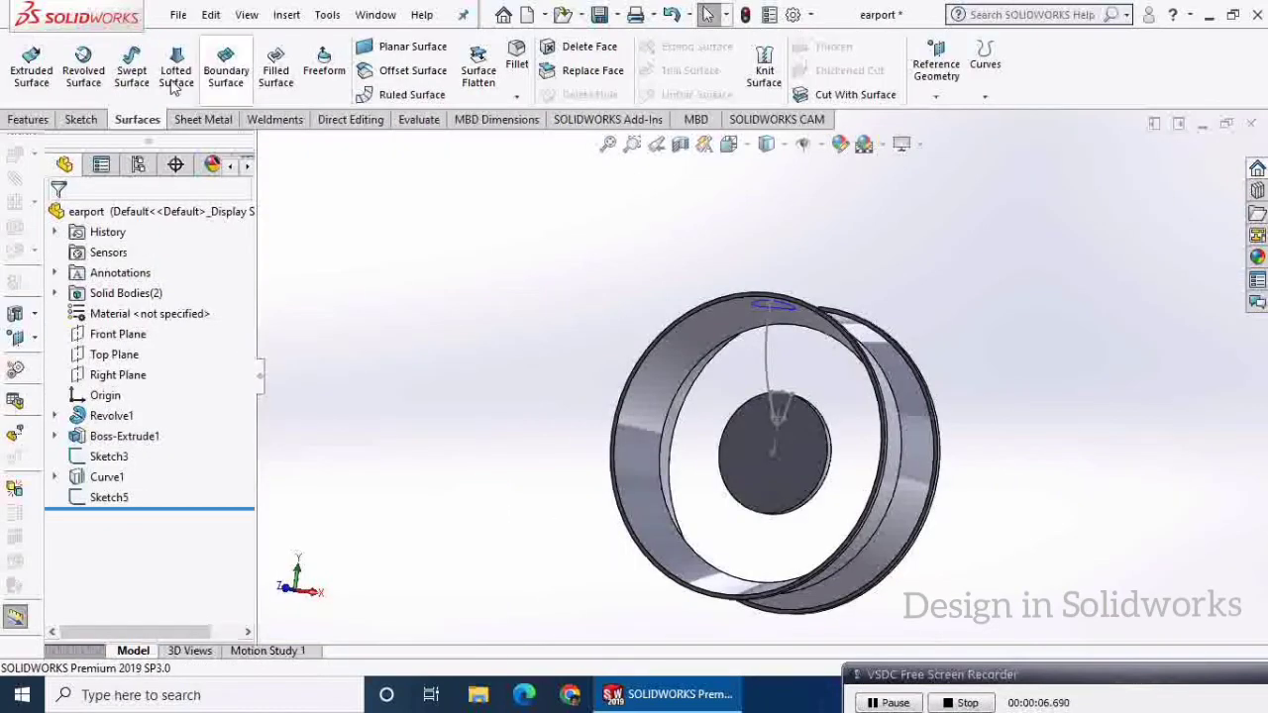
Step: Start a lofted surface between the projected curve and the notch sketch, and clear its profile selections
left_click(170, 73)
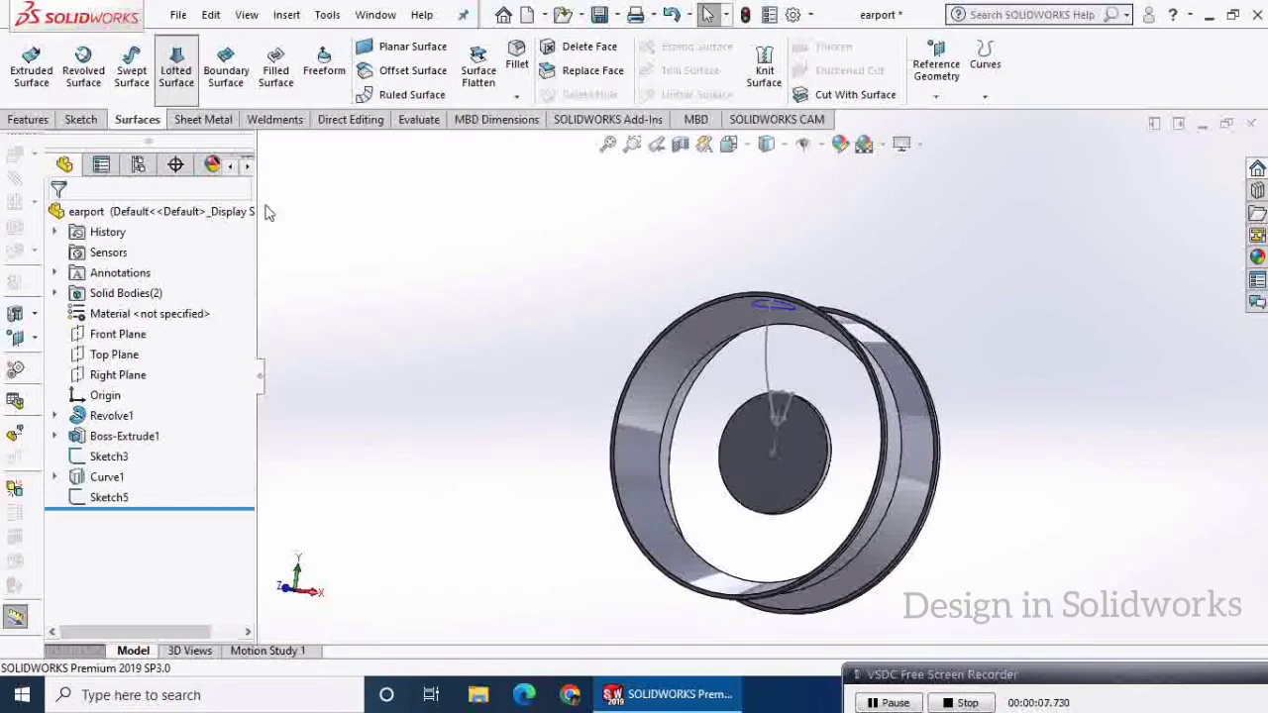
left_click(785, 308)
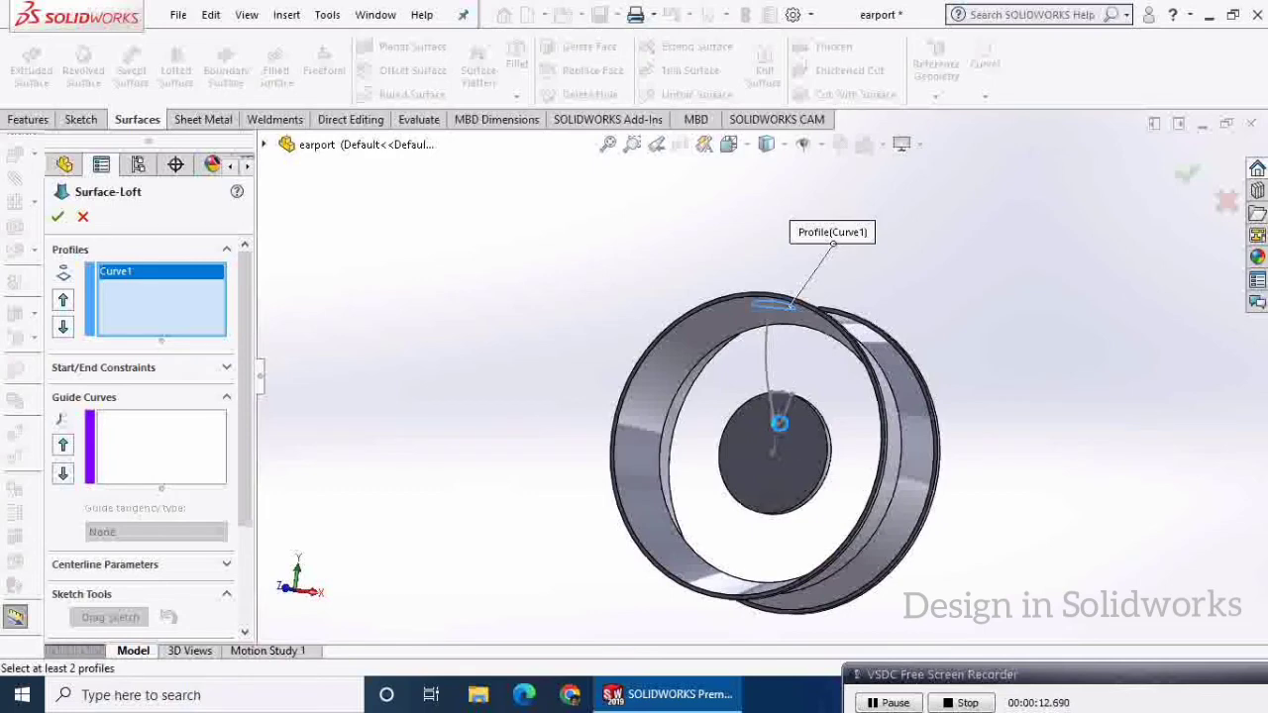
left_click(780, 423)
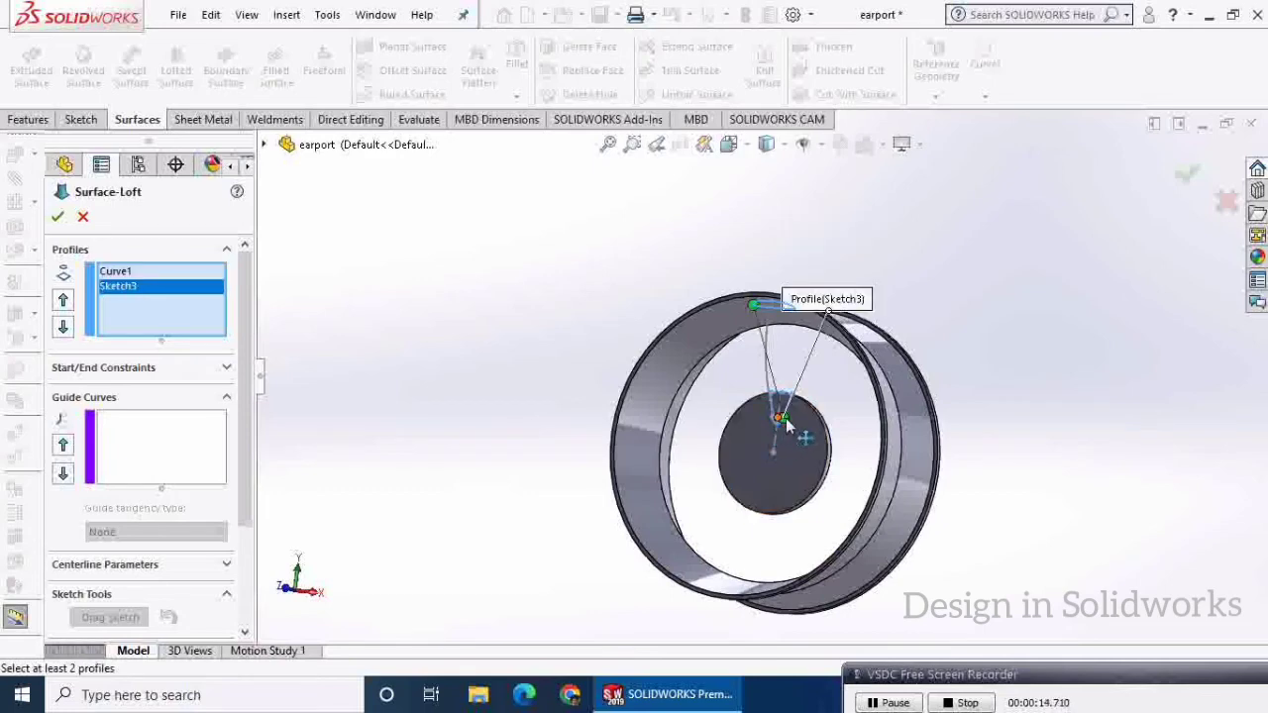
left_click_drag(785, 420, 777, 429)
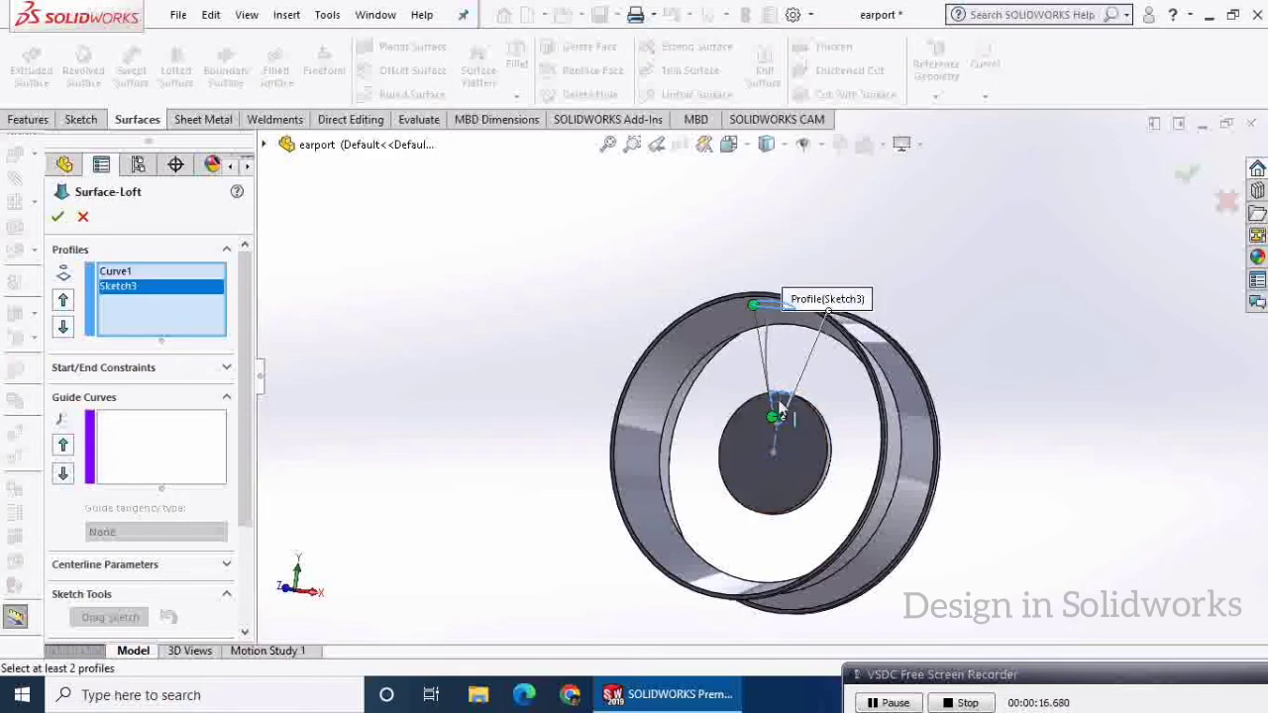
scroll(781, 407, "down", 3)
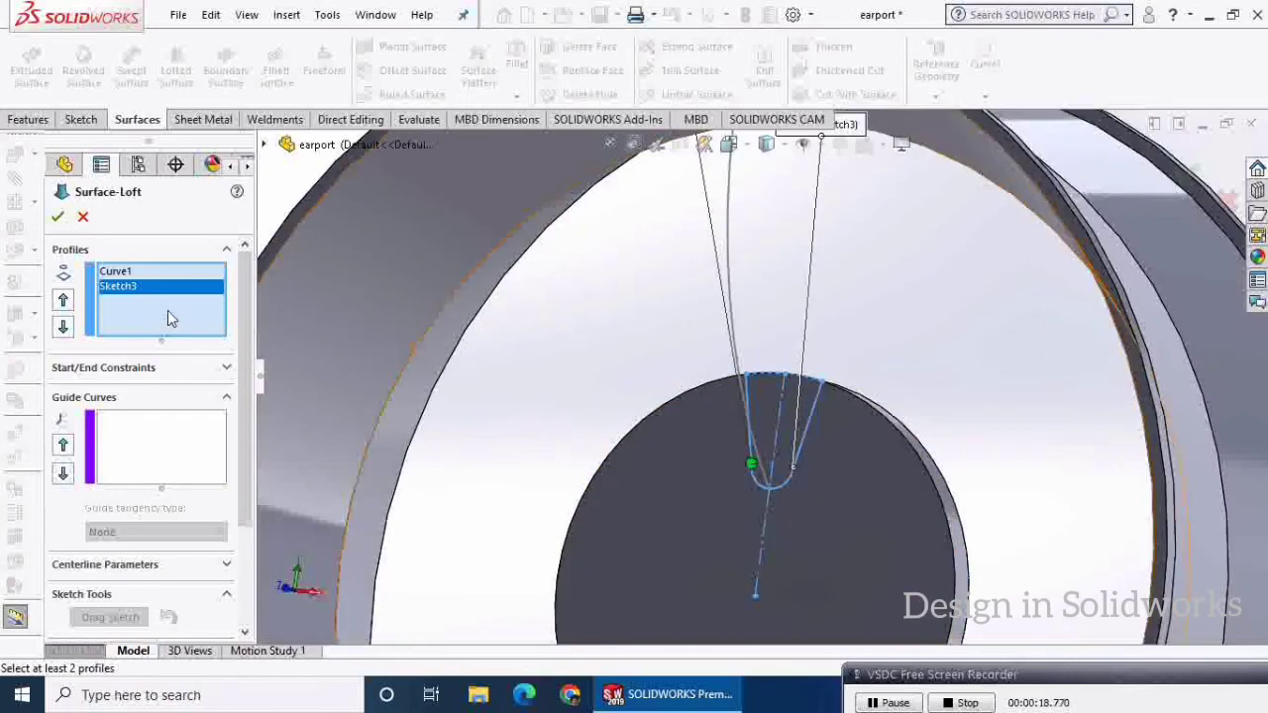
right_click(168, 310)
left_click(218, 323)
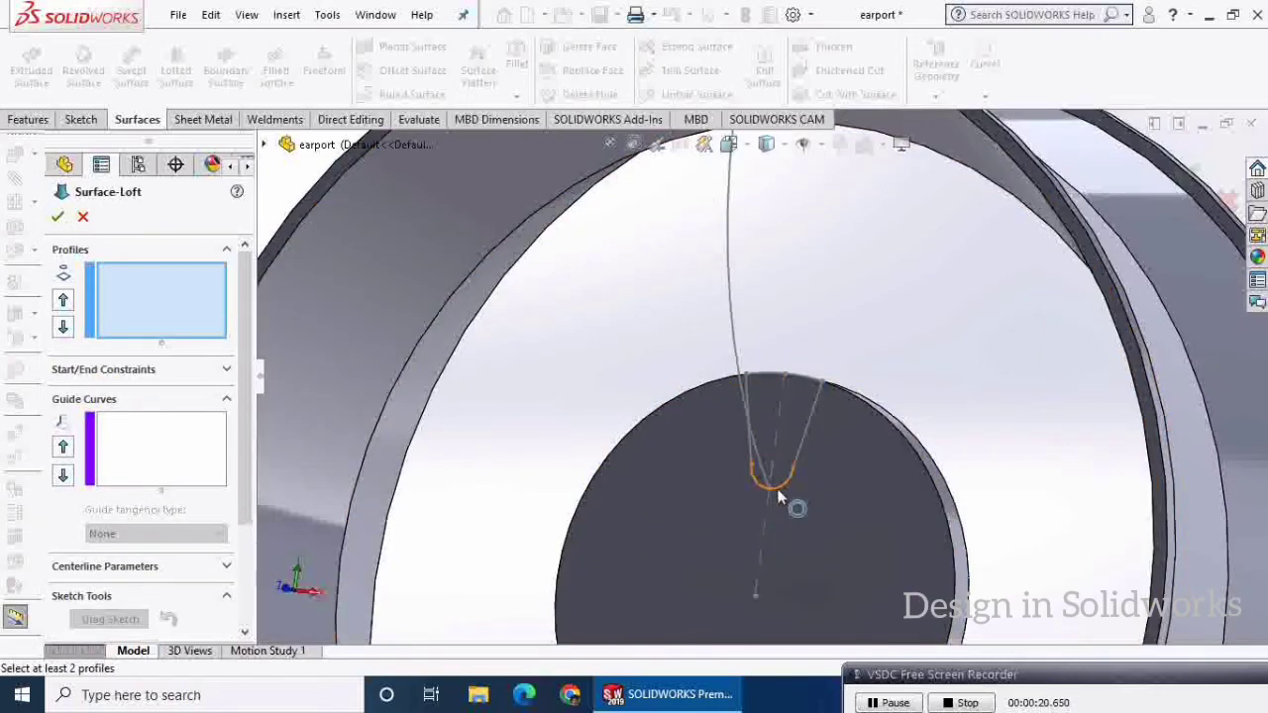
Step: Select the notch sketch and the projected ellipse curve as loft profiles, aligning their connector points on the same side
left_click(807, 453)
scroll(800, 330, "up", 3)
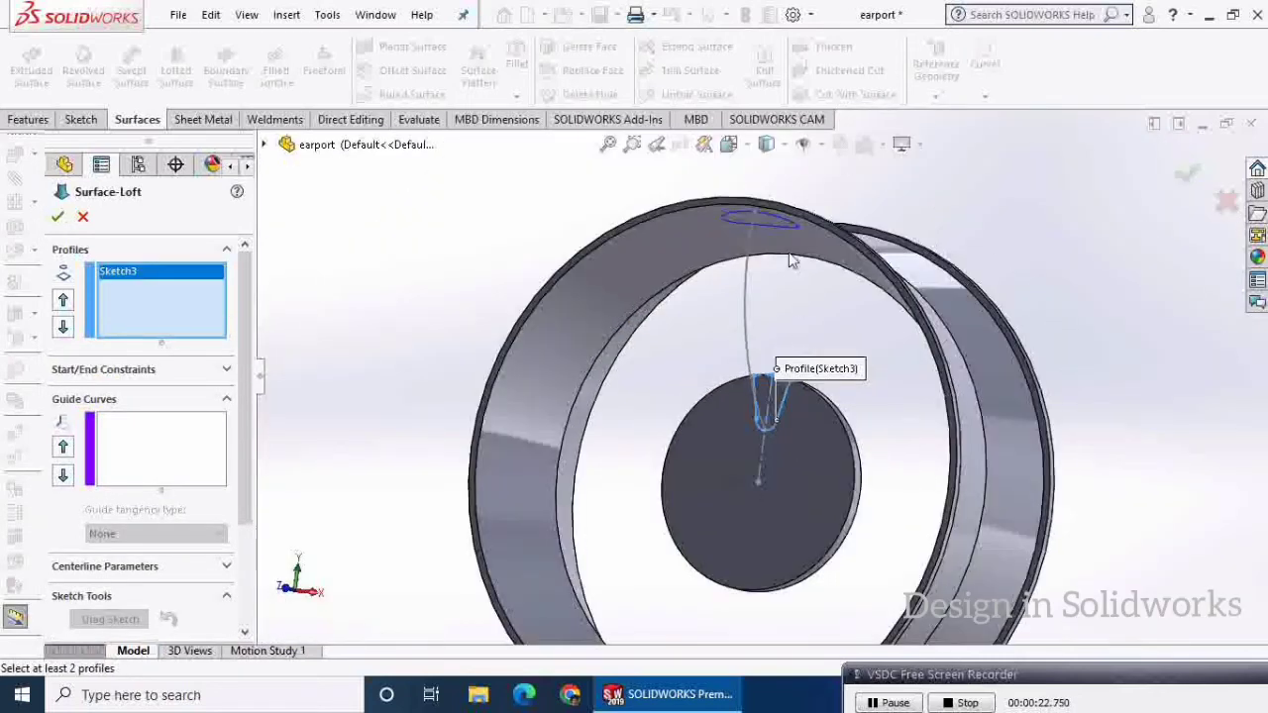
left_click(766, 214)
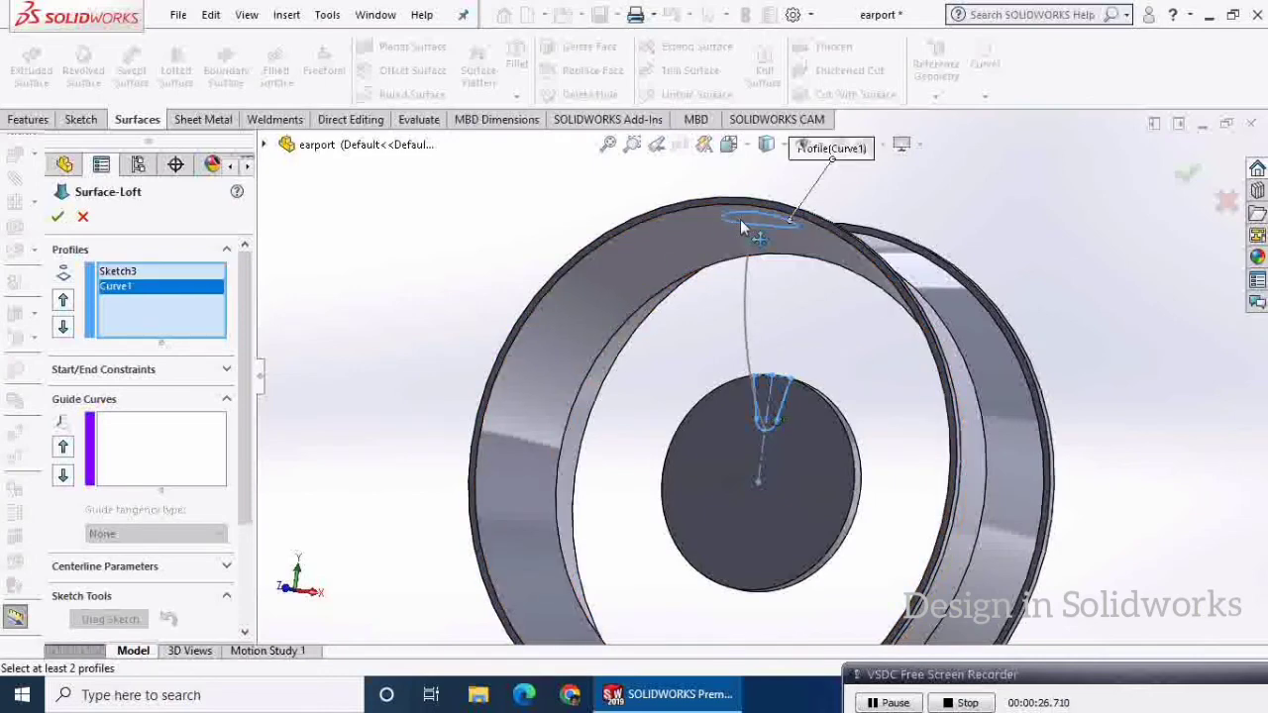
left_click_drag(758, 226, 747, 210)
left_click_drag(779, 424, 769, 431)
Step: Add the 8 mm radius arc sketch as the loft's guide curve and create the lofted surface
left_click(192, 448)
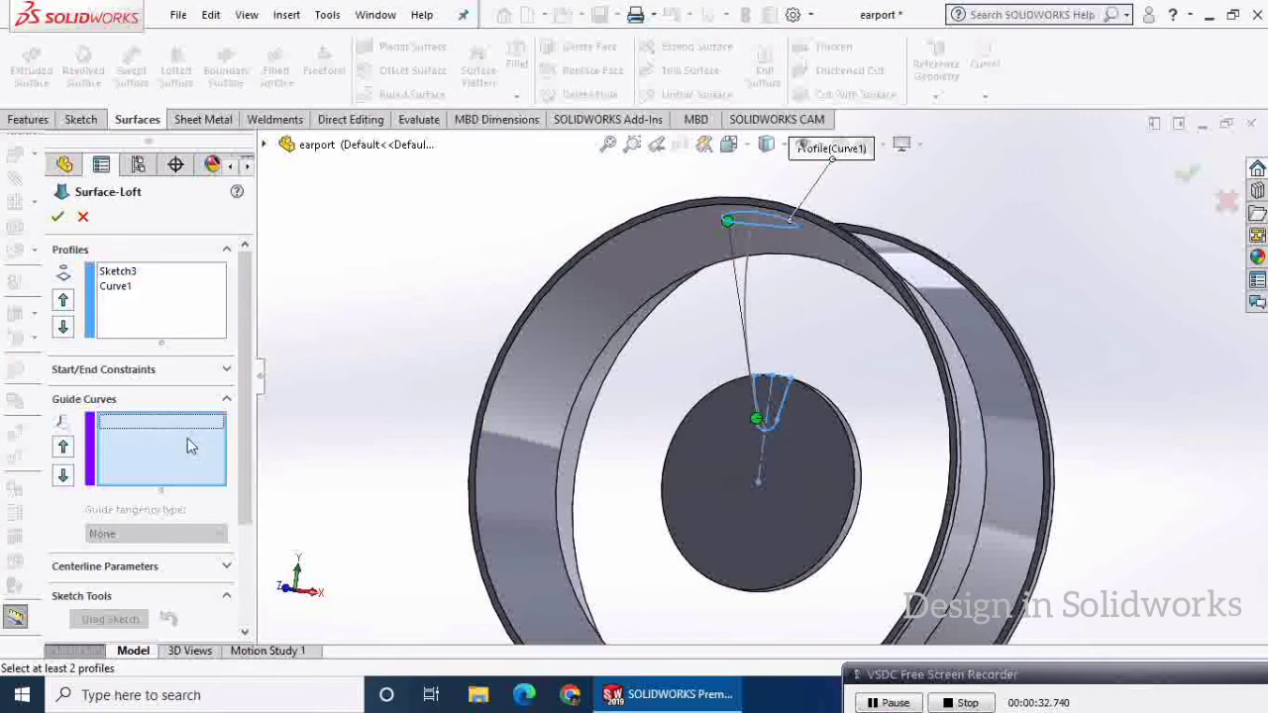
left_click(749, 267)
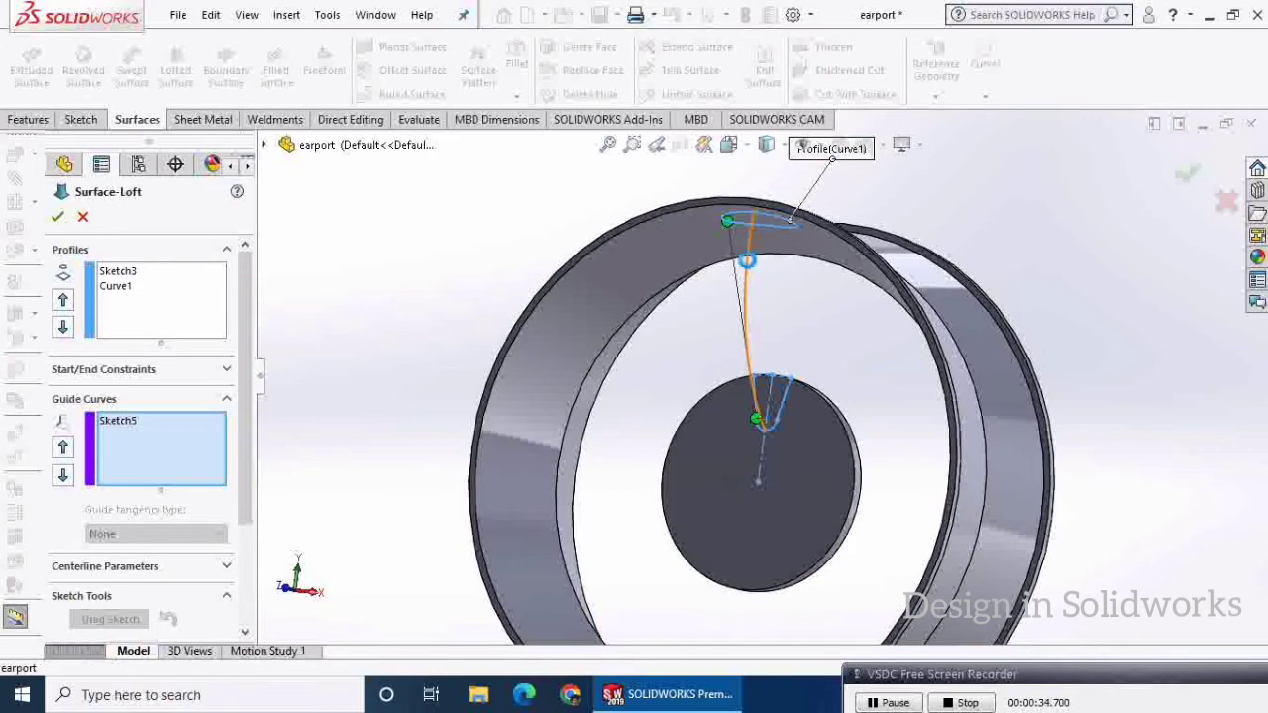
left_click(58, 218)
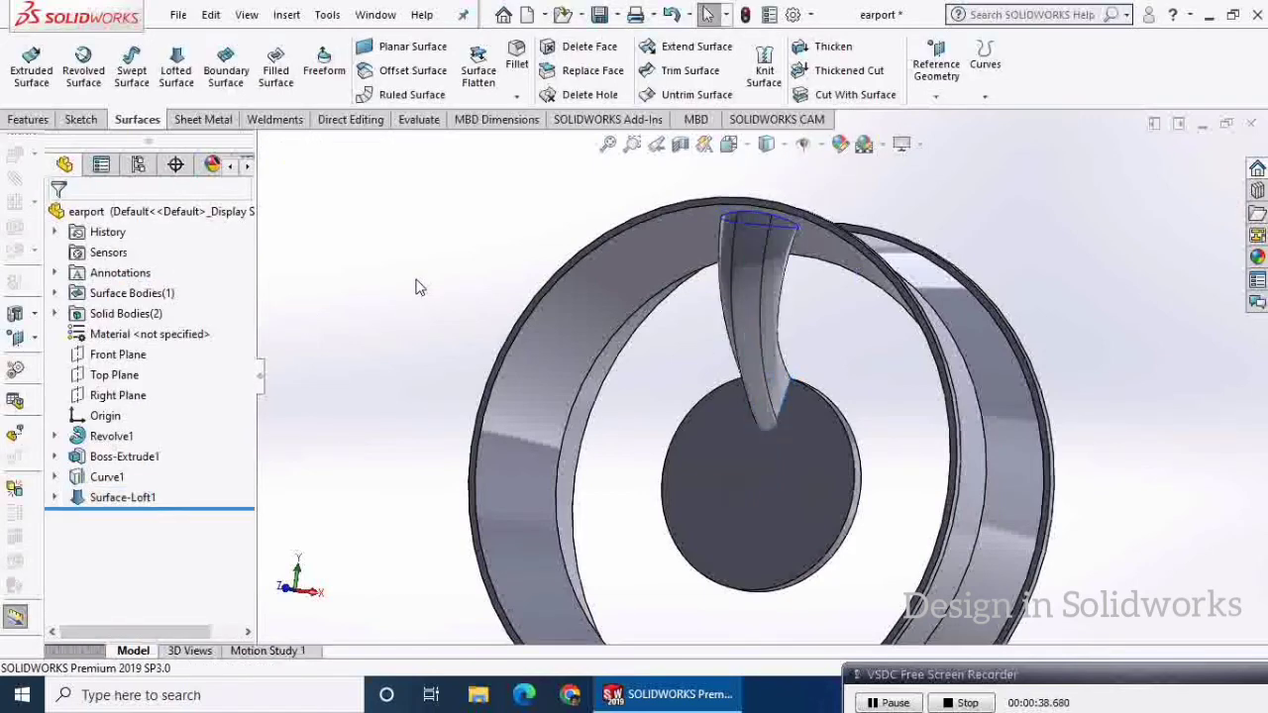
Step: Start a circular pattern that uses the central disc's circular edge as its rotation reference
scroll(457, 286, "up", 3)
scroll(560, 339, "up", 1)
middle_click_drag(559, 339, 561, 389)
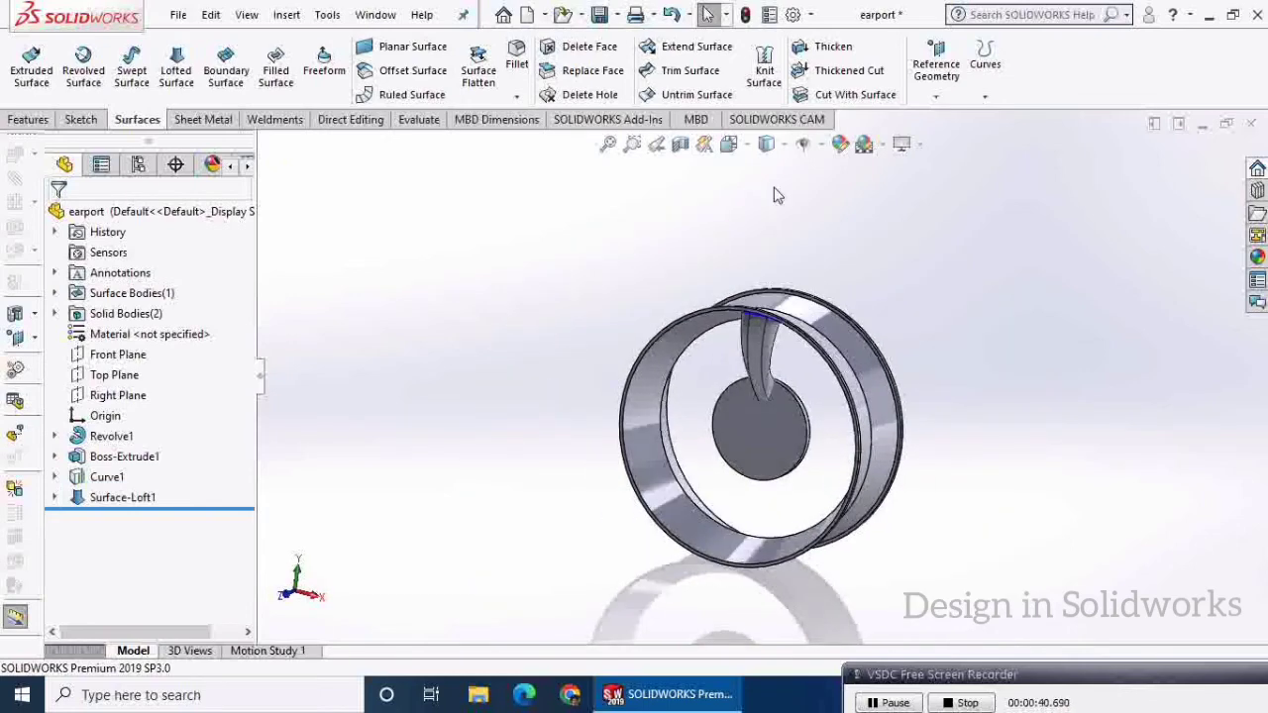
left_click(29, 119)
left_click(555, 97)
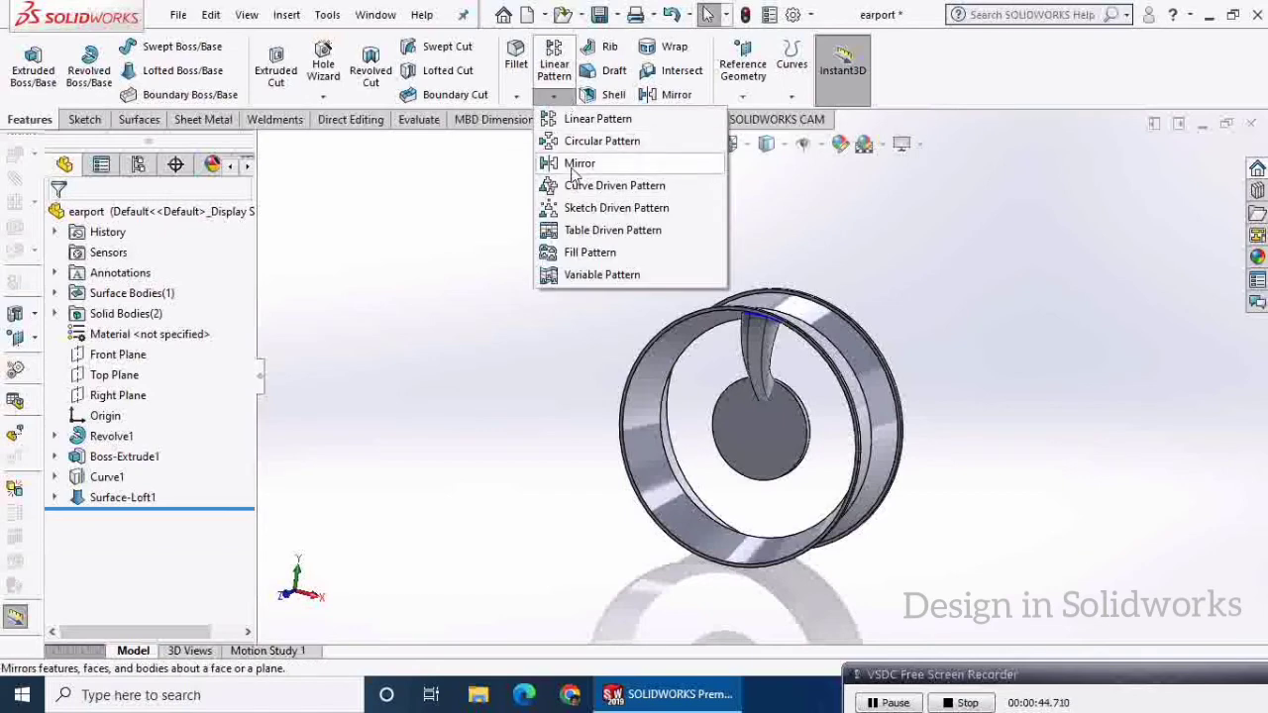
left_click(597, 141)
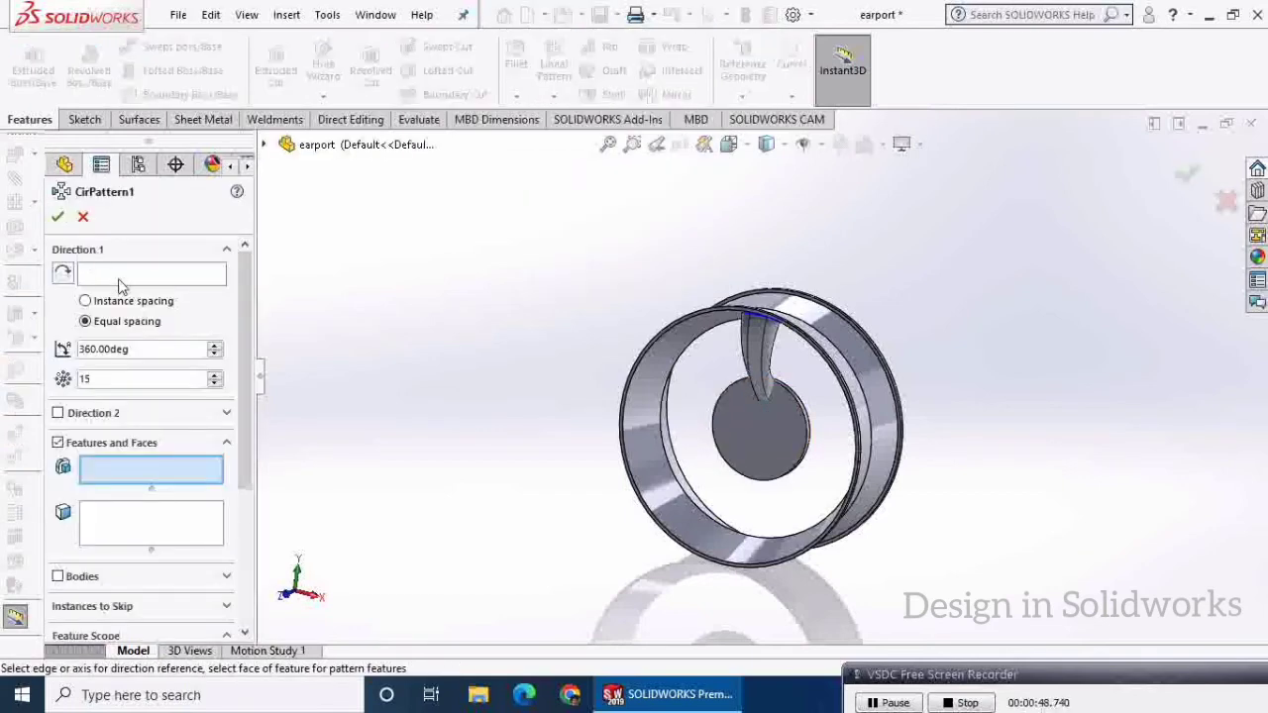
left_click(122, 280)
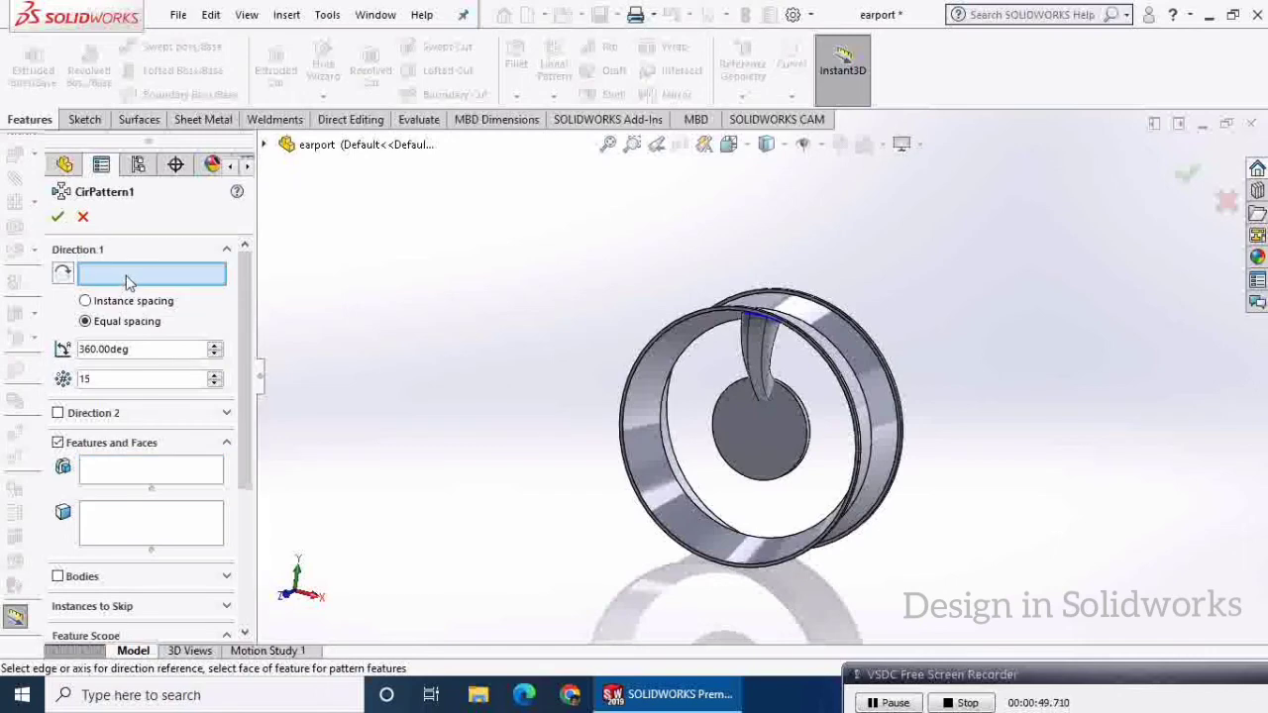
left_click(731, 392)
left_click(731, 394)
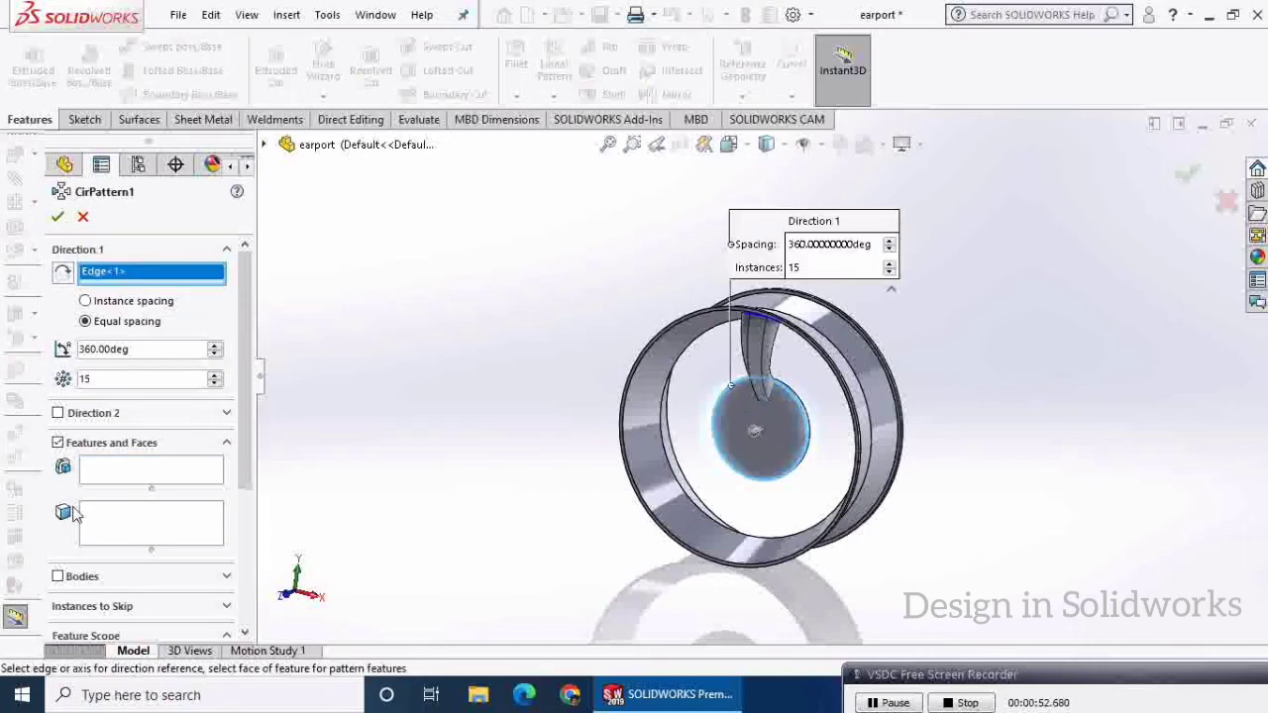
Step: Pattern the lofted surface as a body instead of a feature, with 8 equally spaced instances over 360 degrees
left_click(61, 446)
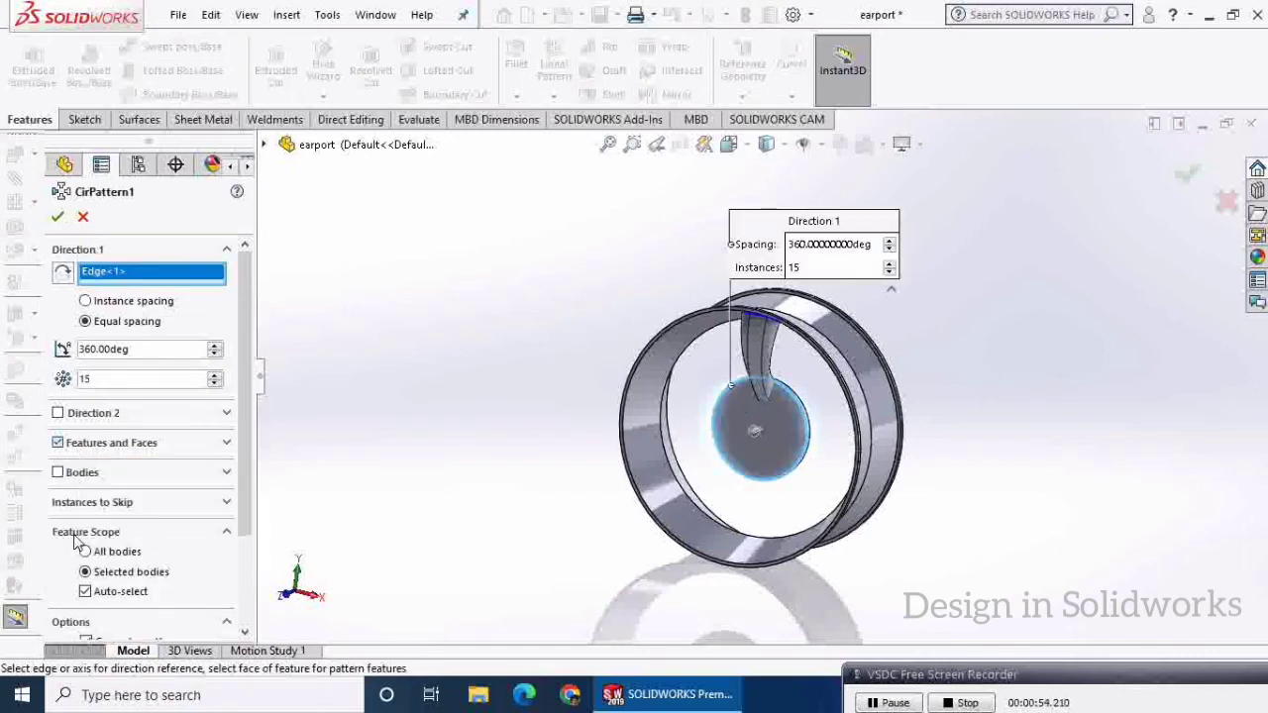
left_click(58, 474)
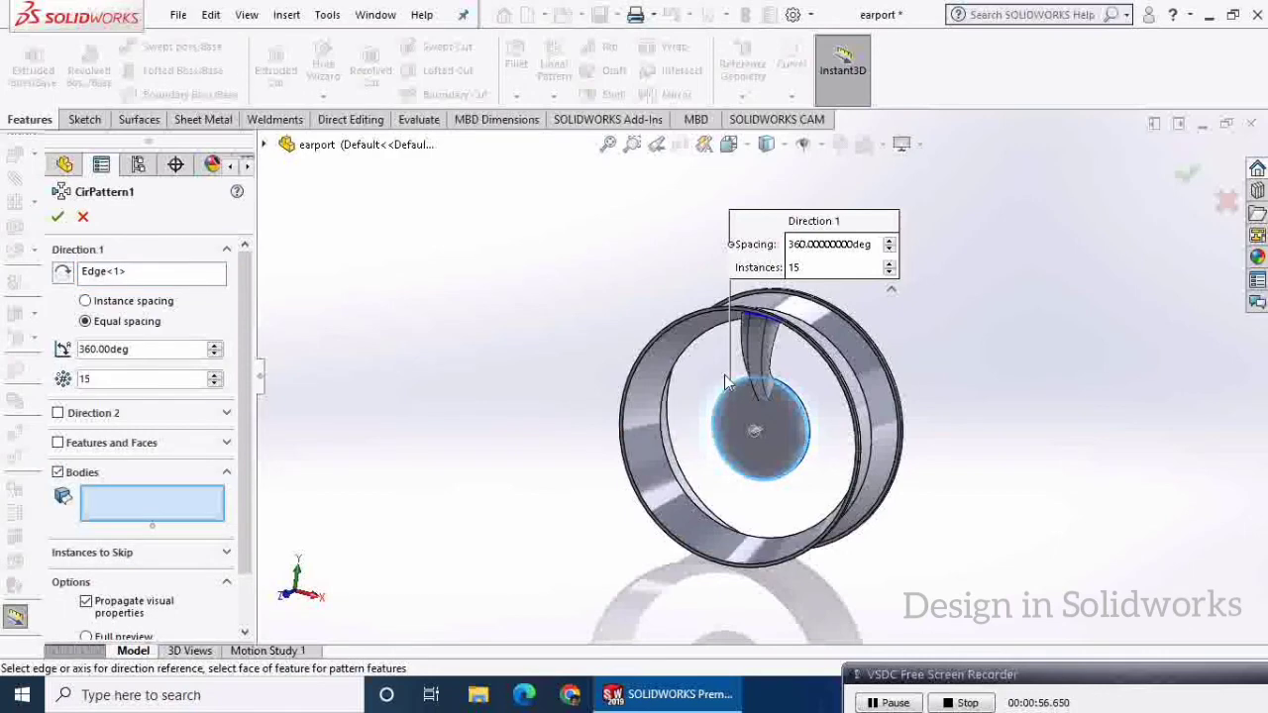
left_click(758, 358)
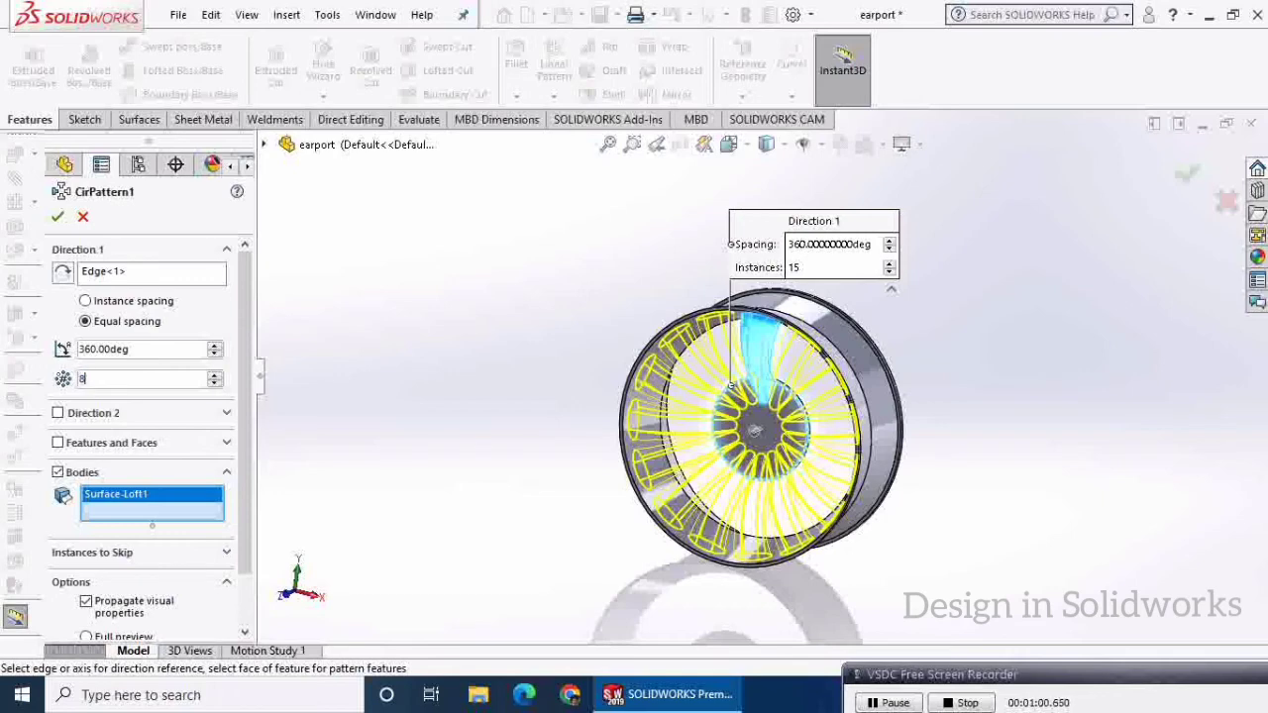
key("Return")
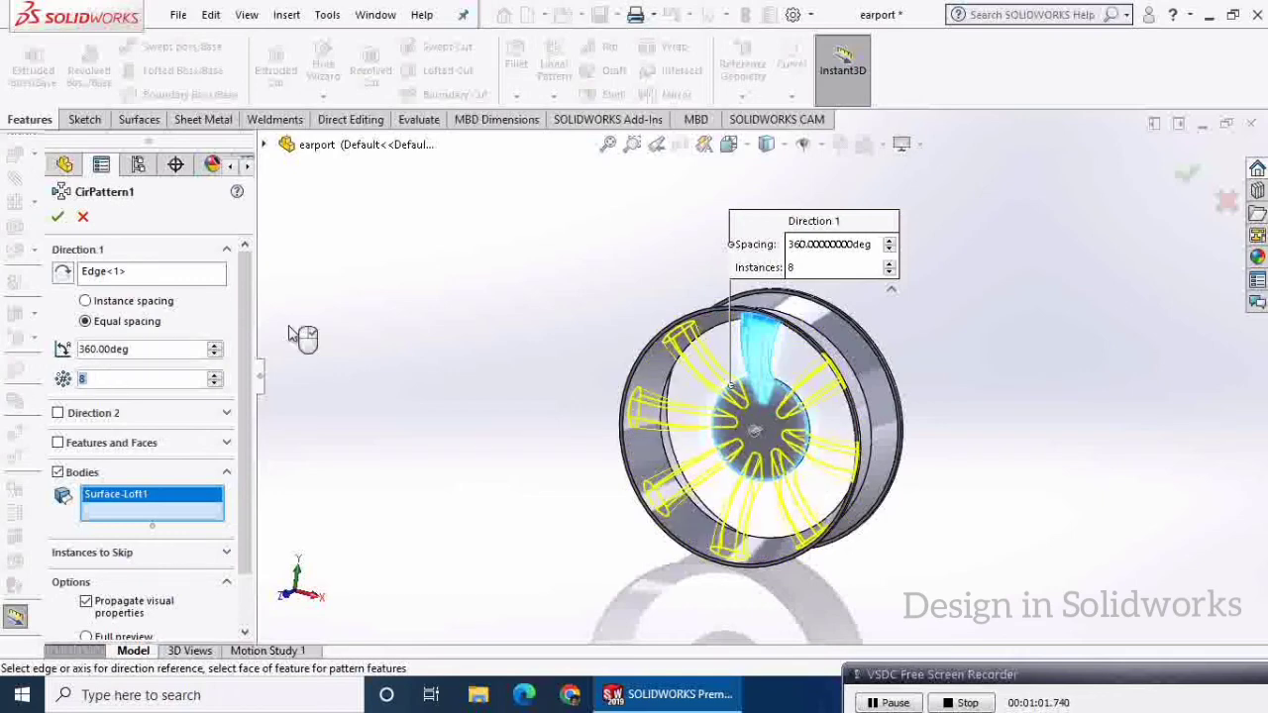
left_click(56, 218)
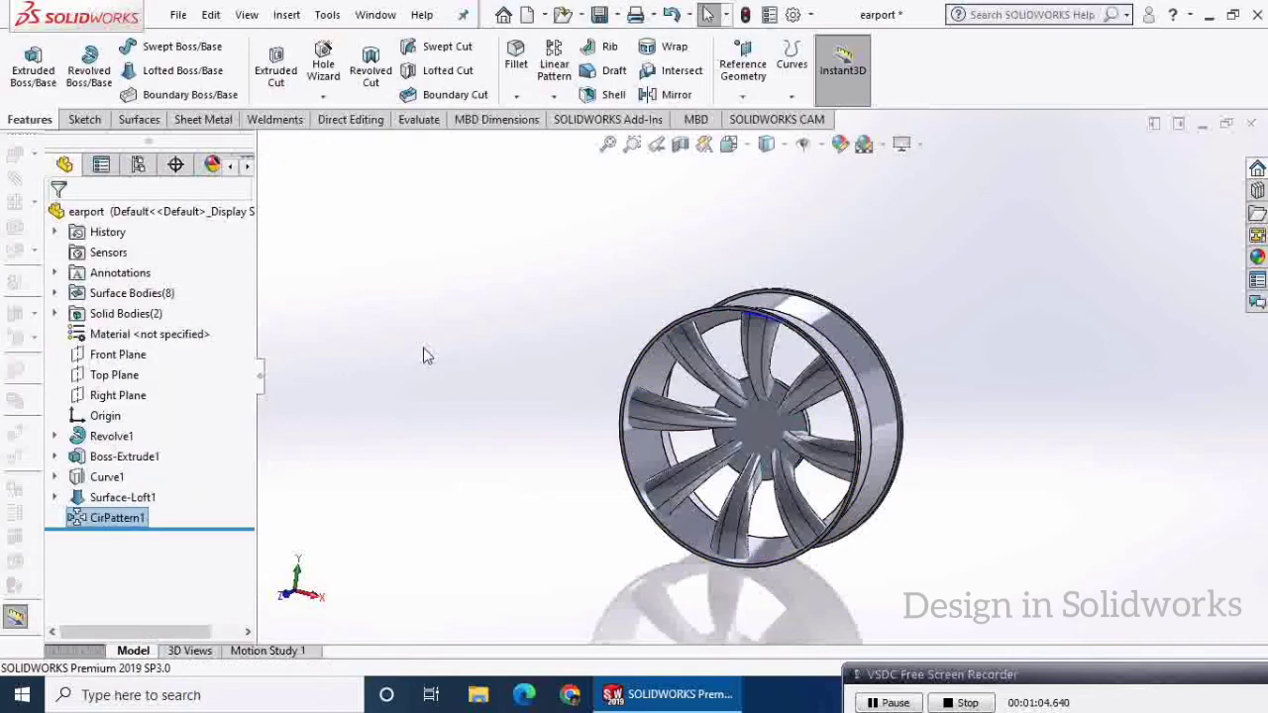
middle_click_drag(535, 362, 540, 275)
scroll(677, 332, "down", 5)
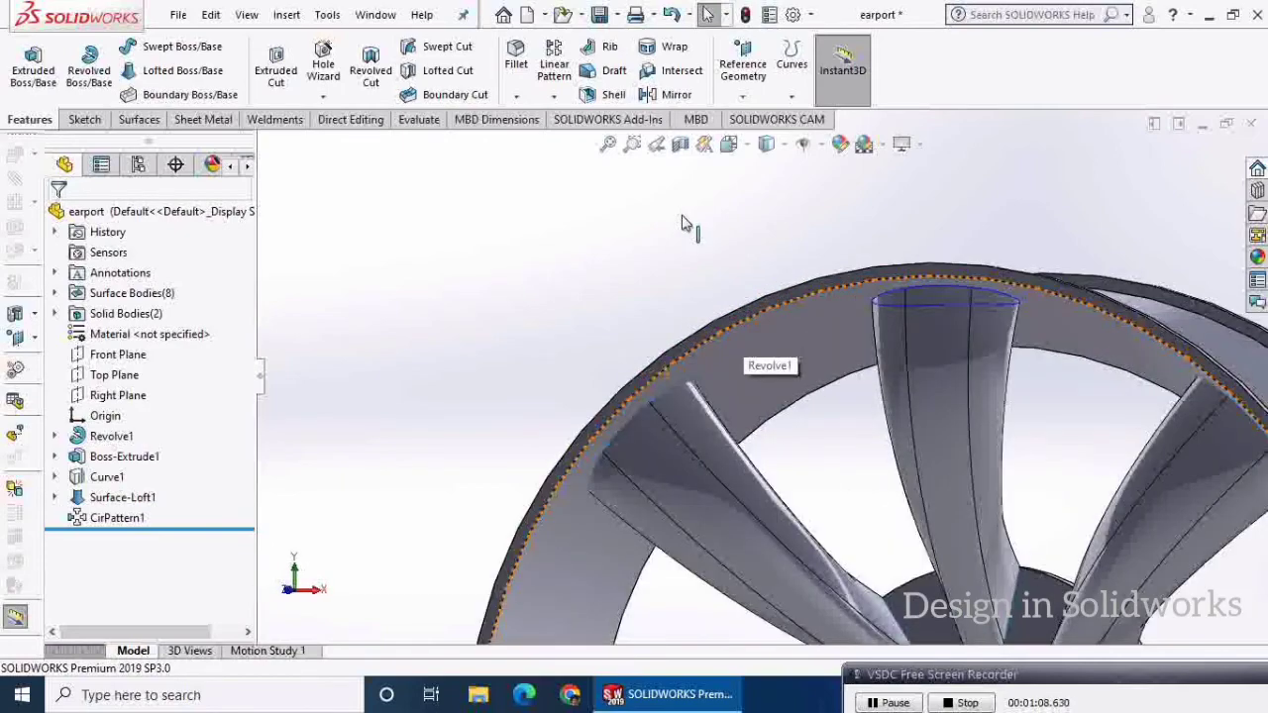
middle_click_drag(841, 268, 793, 222)
scroll(1001, 287, "down", 3)
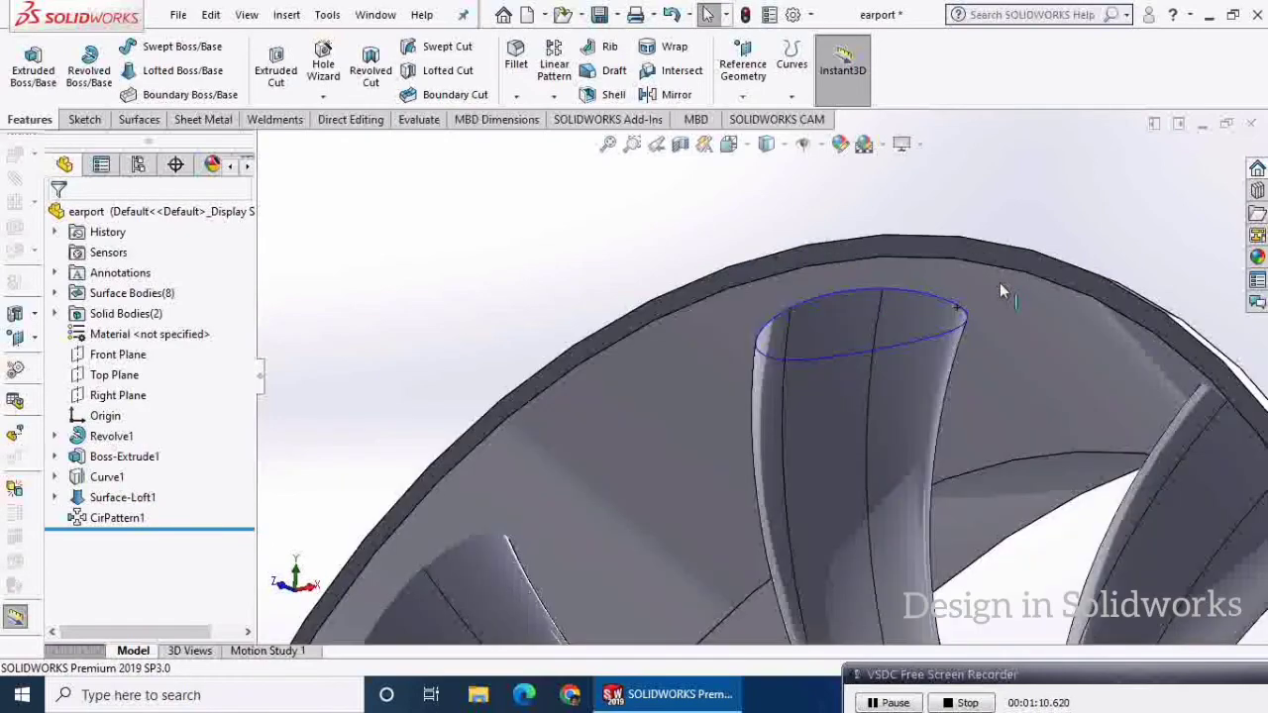
left_click(515, 57)
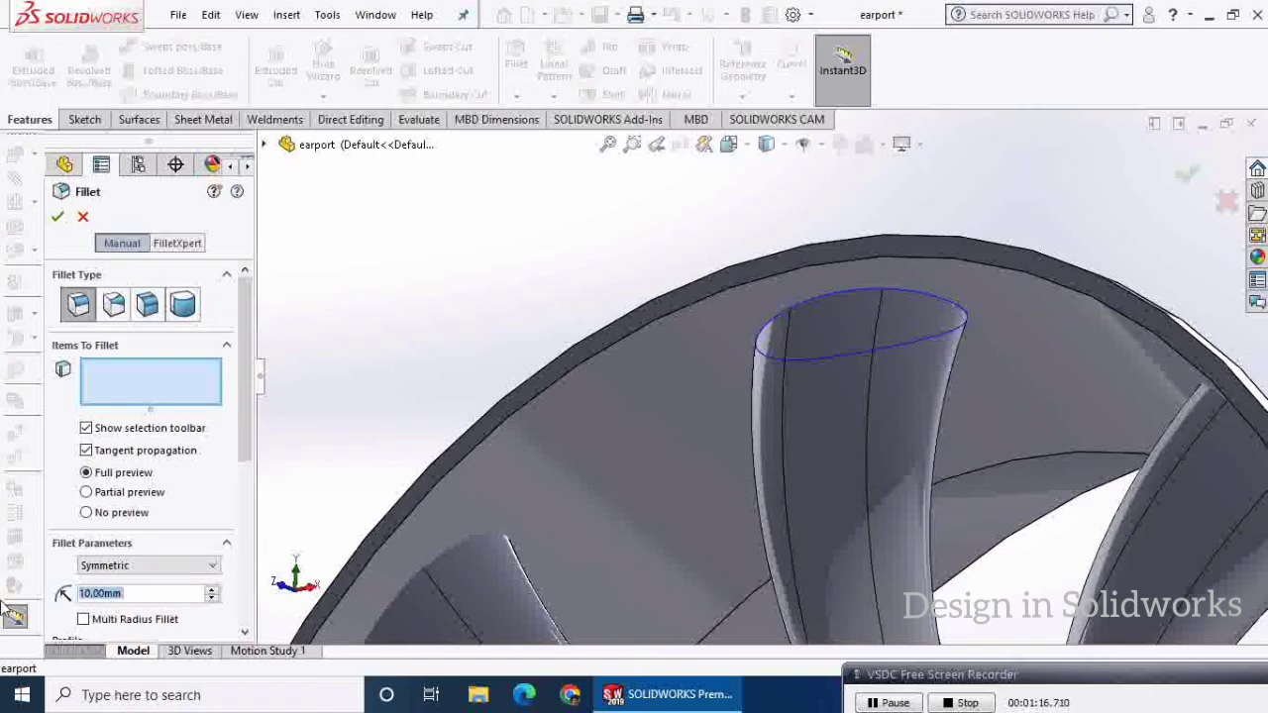
type("2")
key("Return")
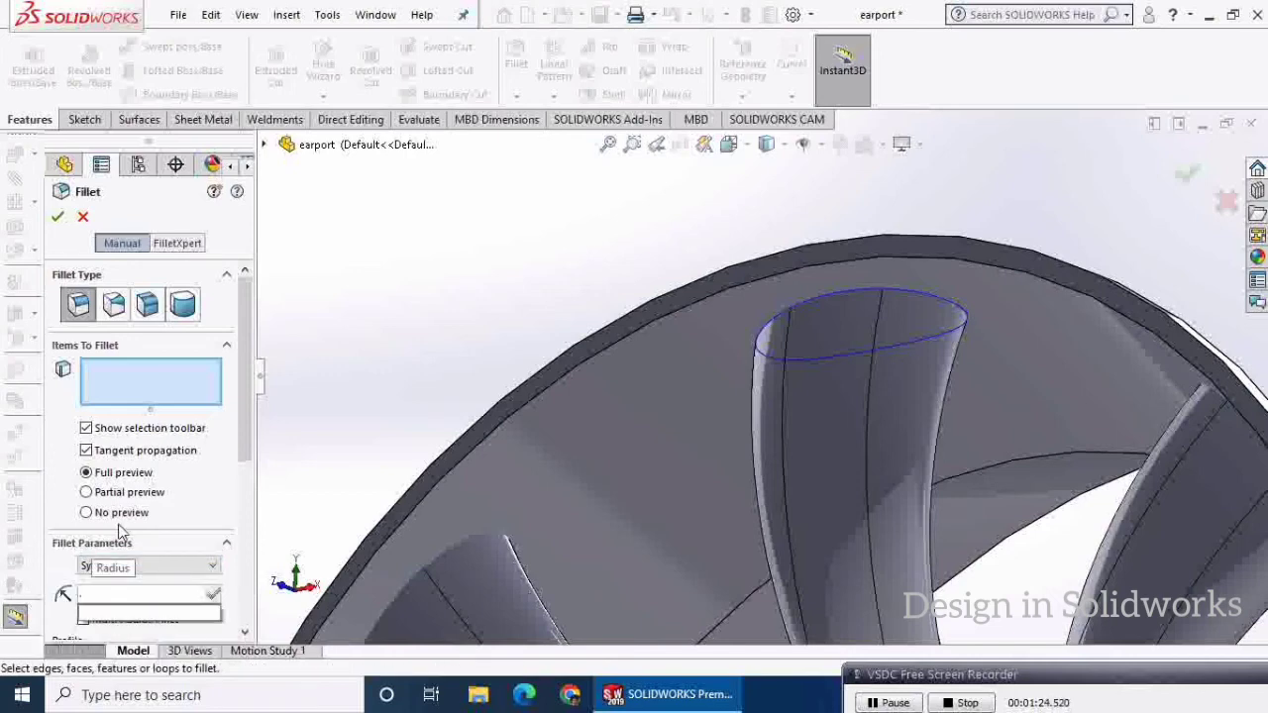
left_click(873, 297)
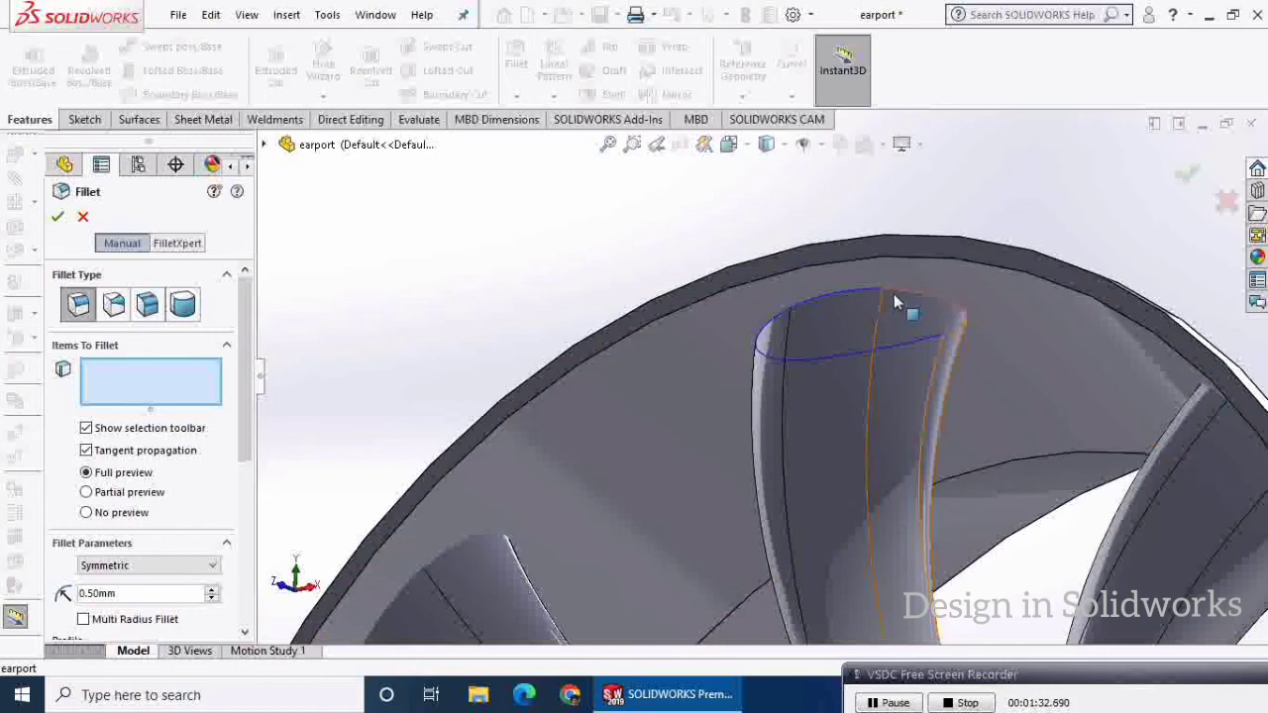
left_click(858, 300)
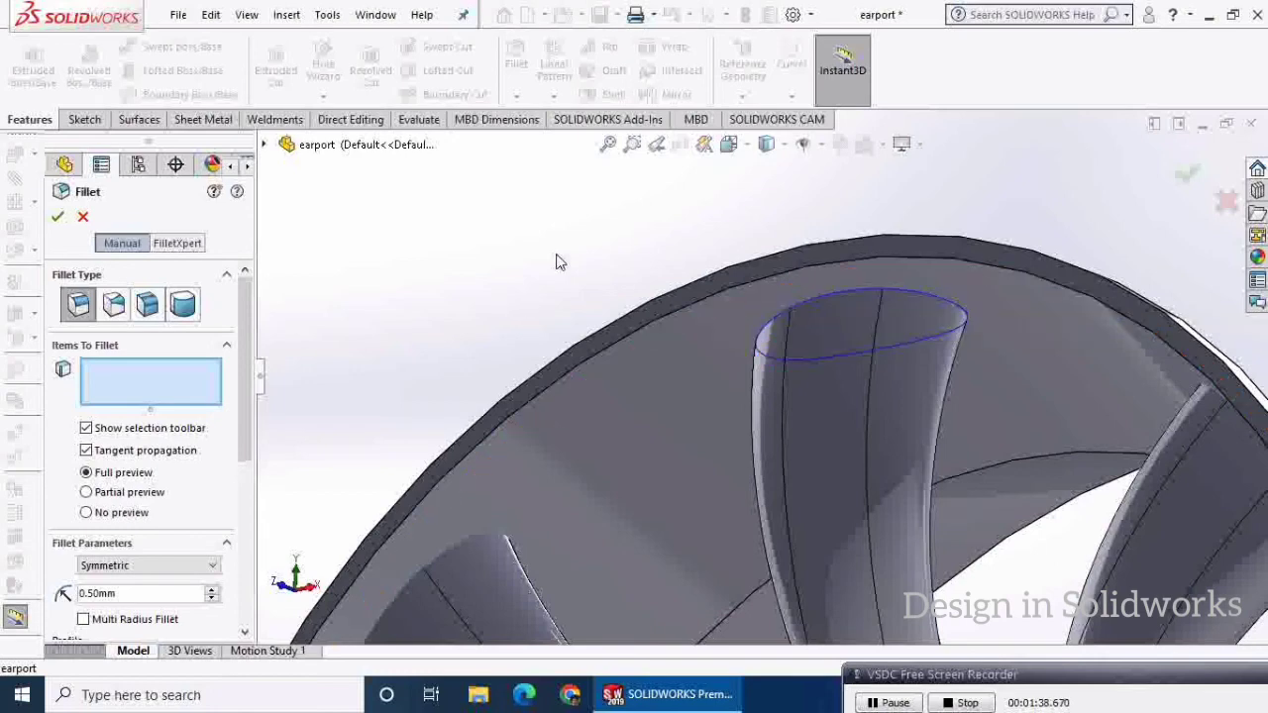
left_click(82, 219)
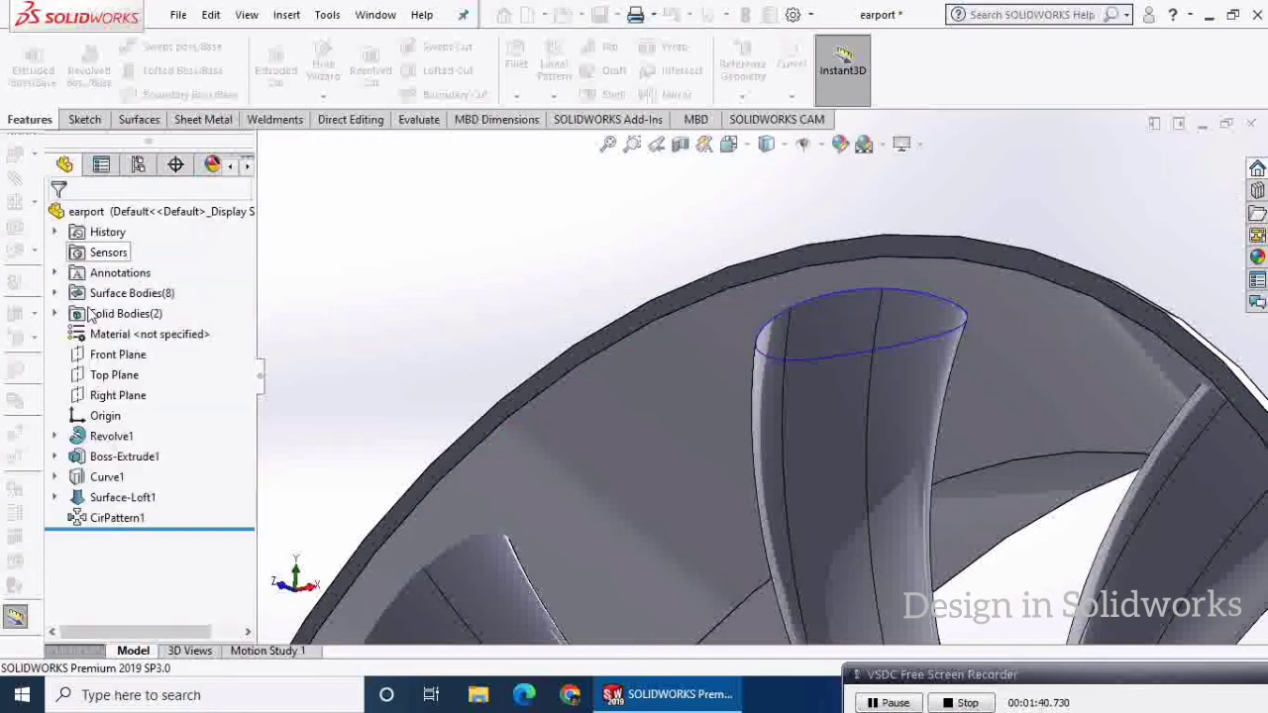
Step: Hide the projected ellipse curve at the outer end of the original blade
left_click(103, 478)
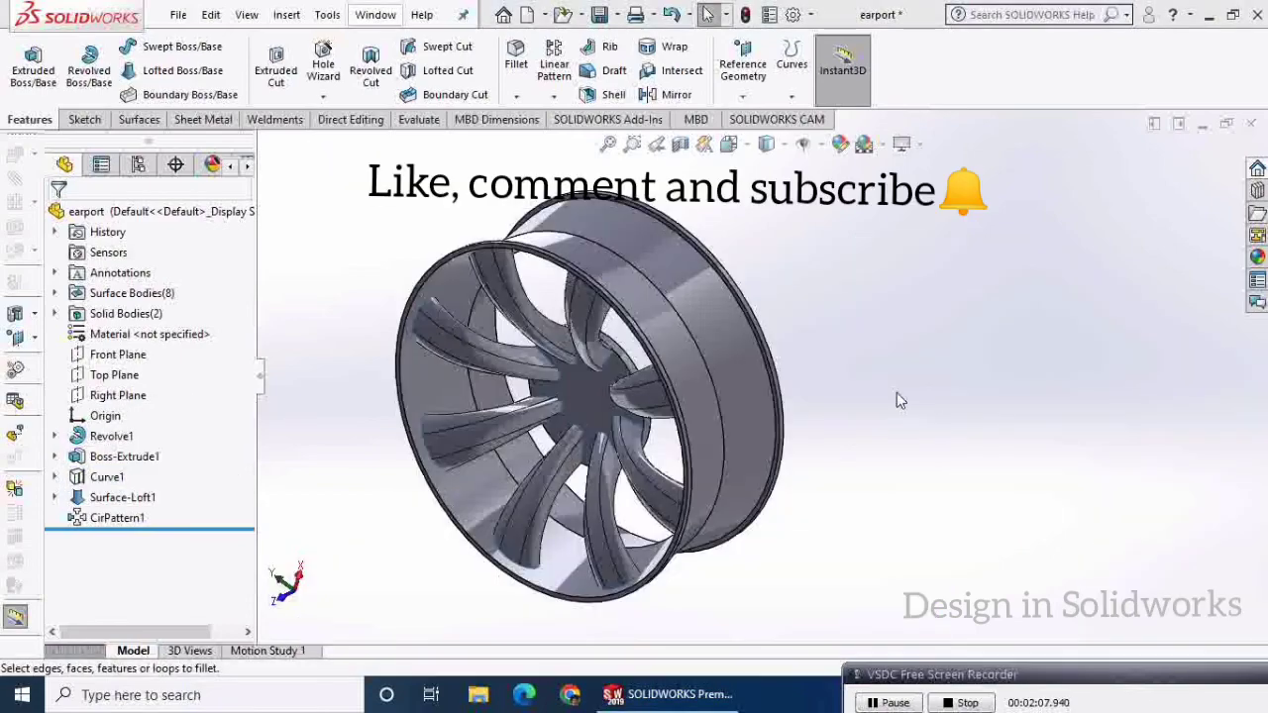
middle_click_drag(897, 392, 960, 522)
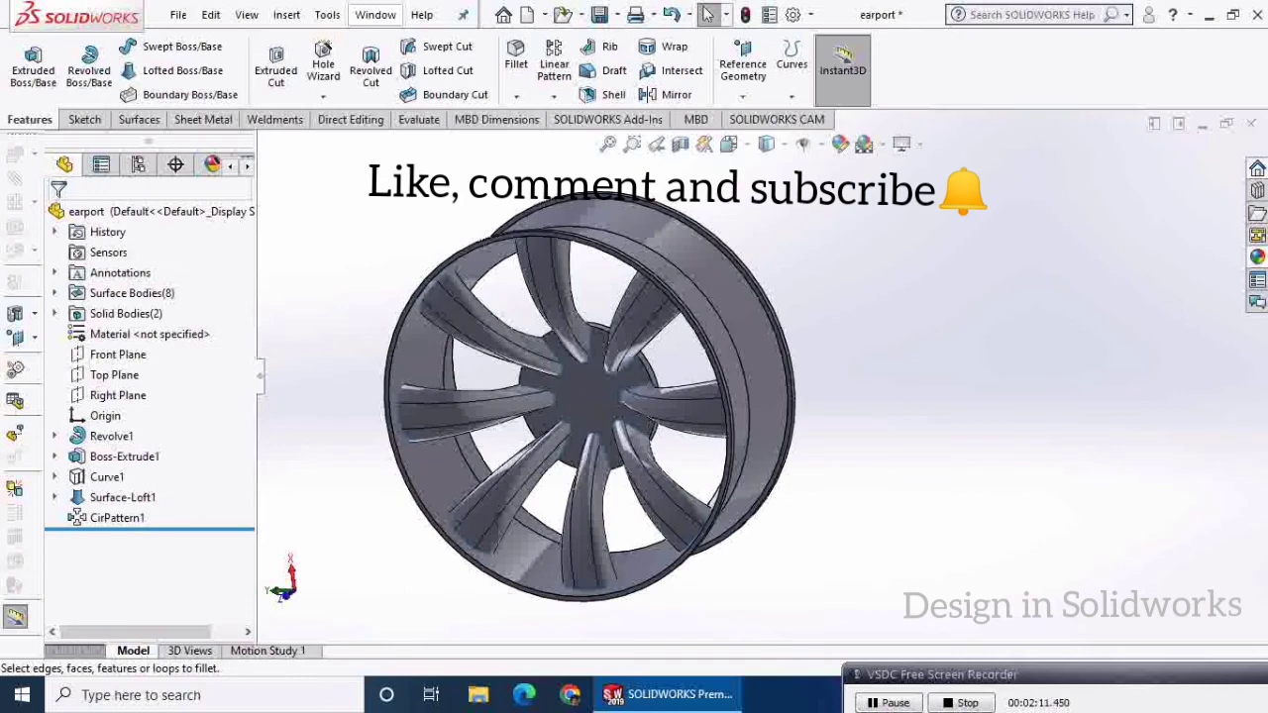
Step: Open the appearance library and display the Aluminum finishes in the Metal category
left_click(1255, 256)
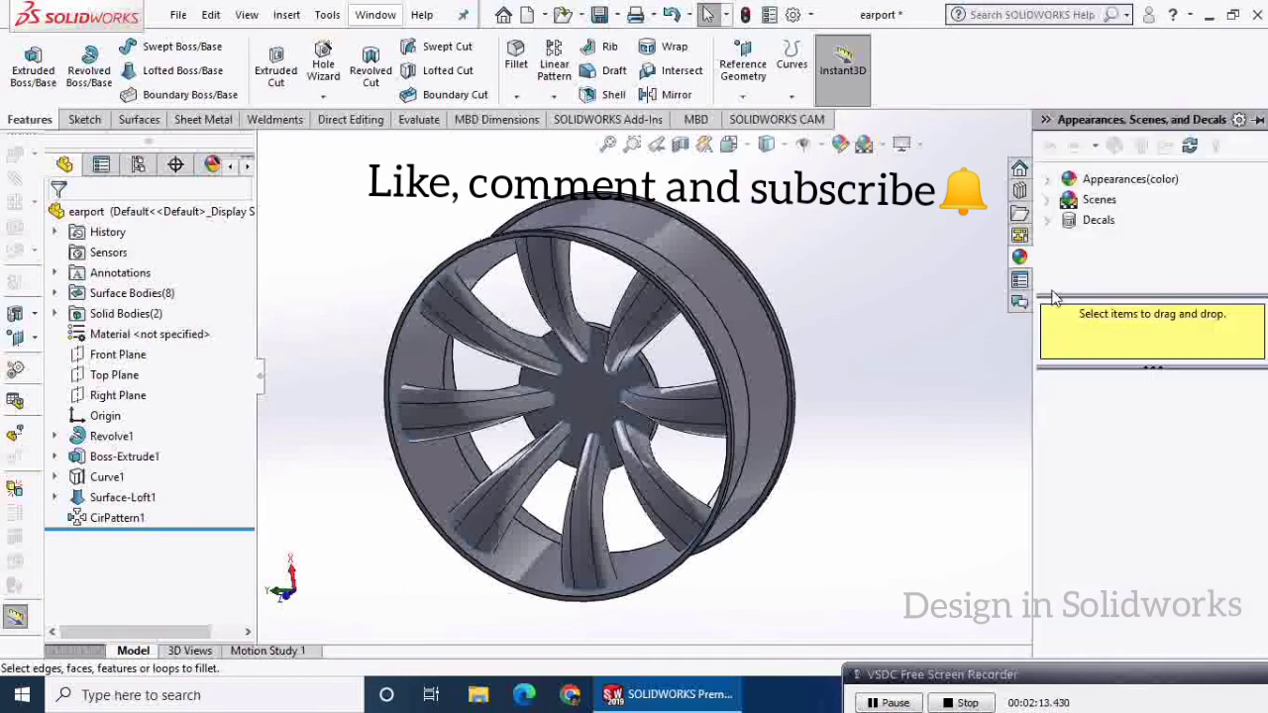
left_click(1068, 181)
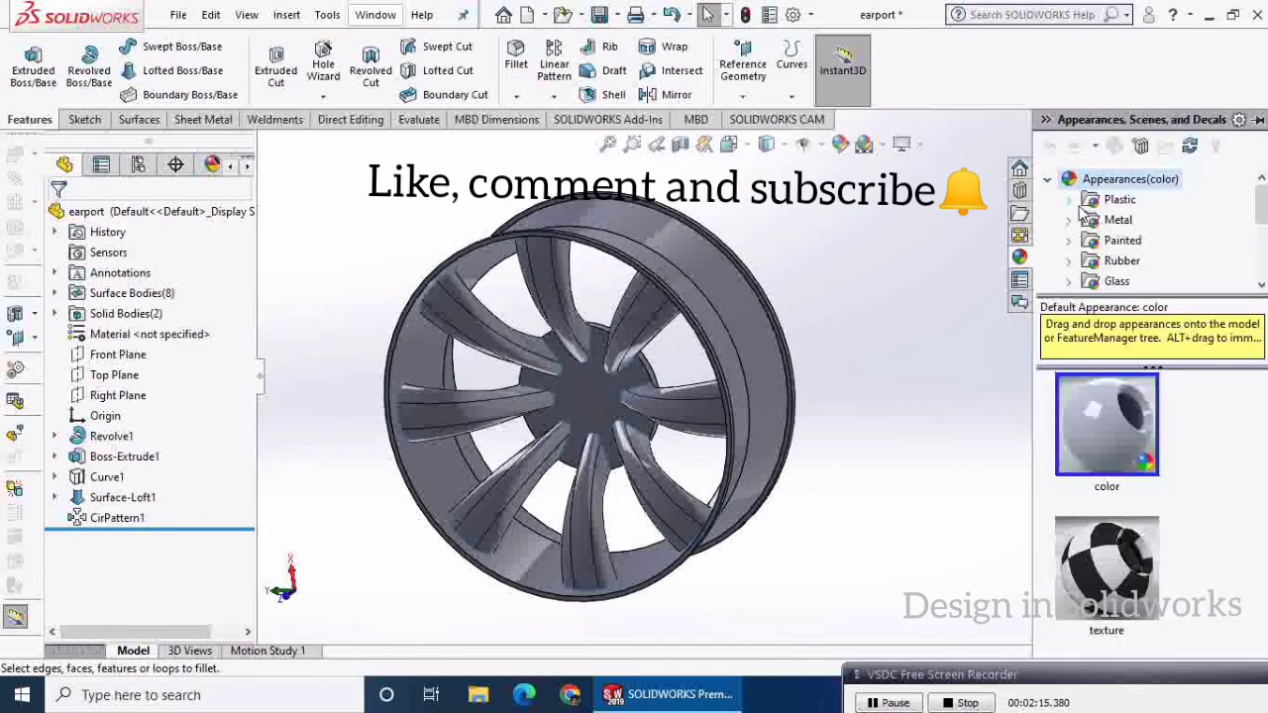
left_click(1070, 200)
left_click(1072, 180)
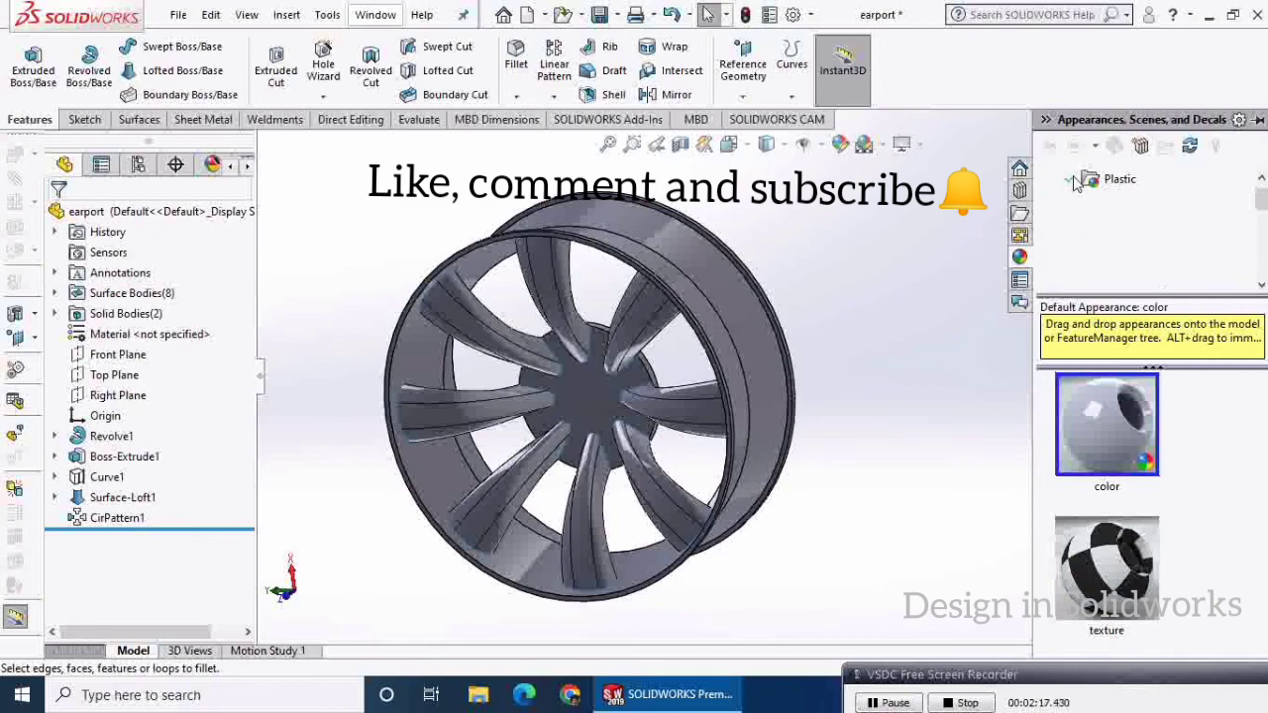
left_click(1070, 197)
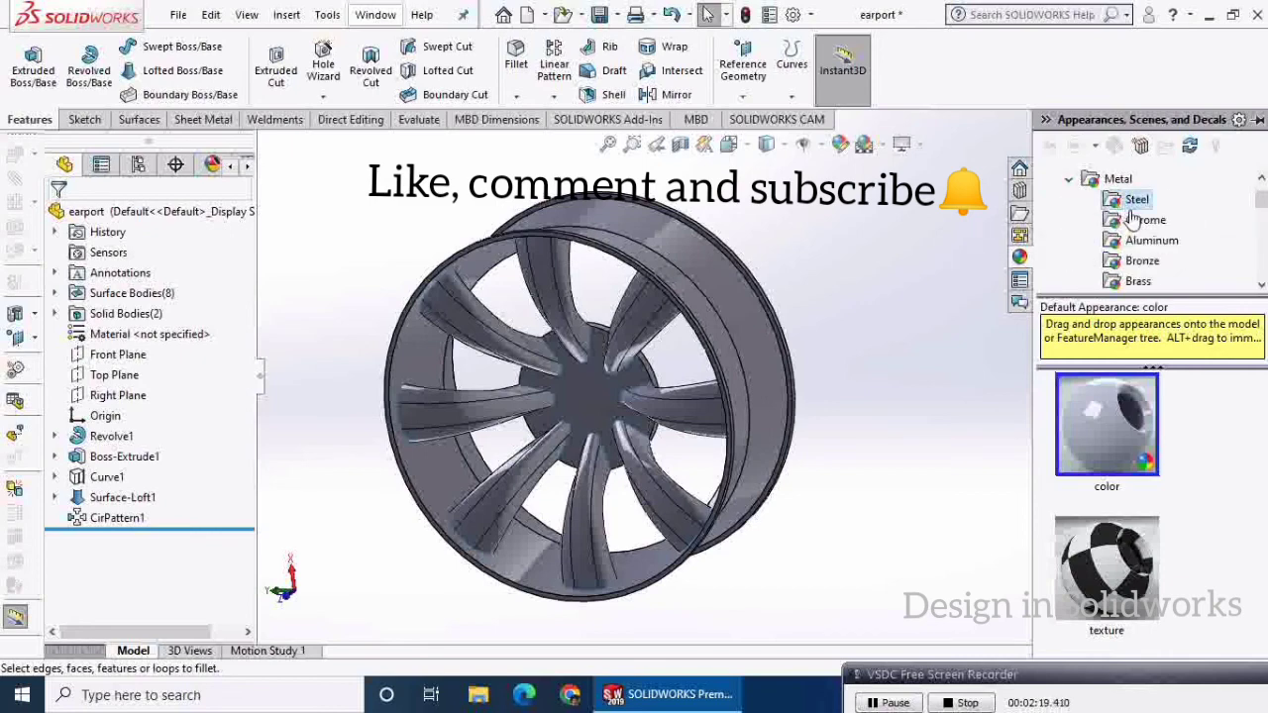
left_click(1130, 245)
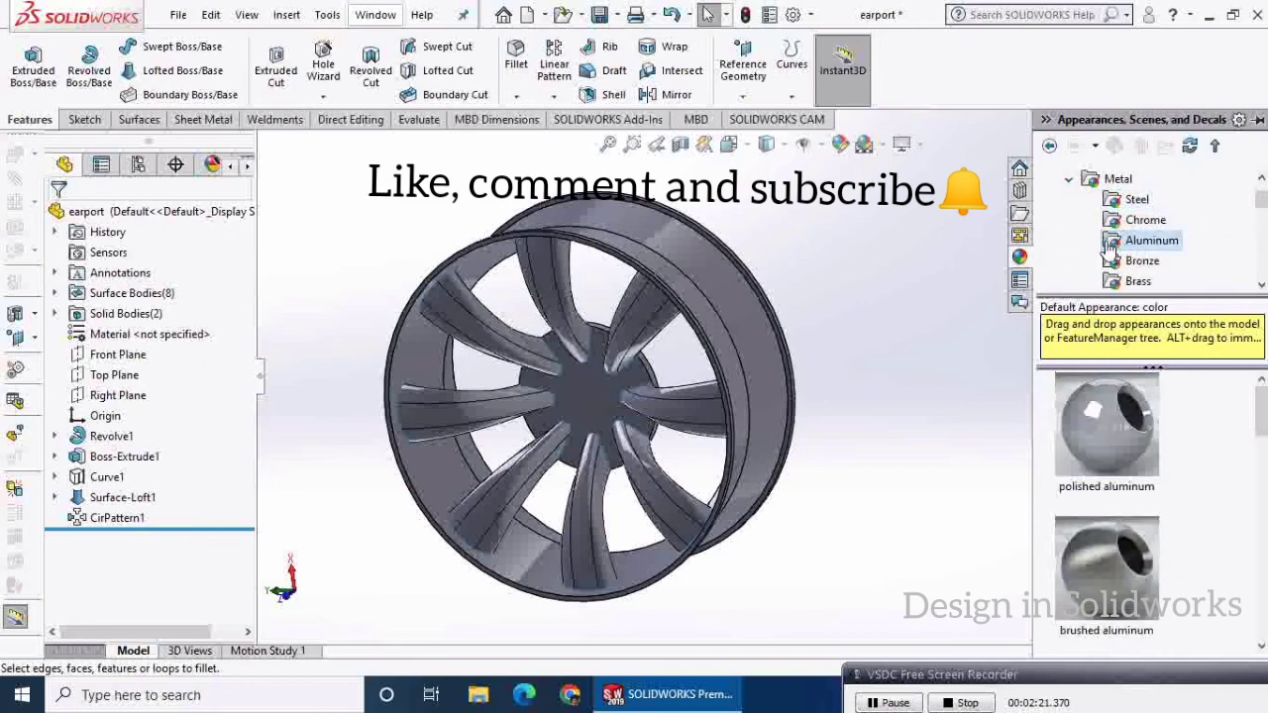